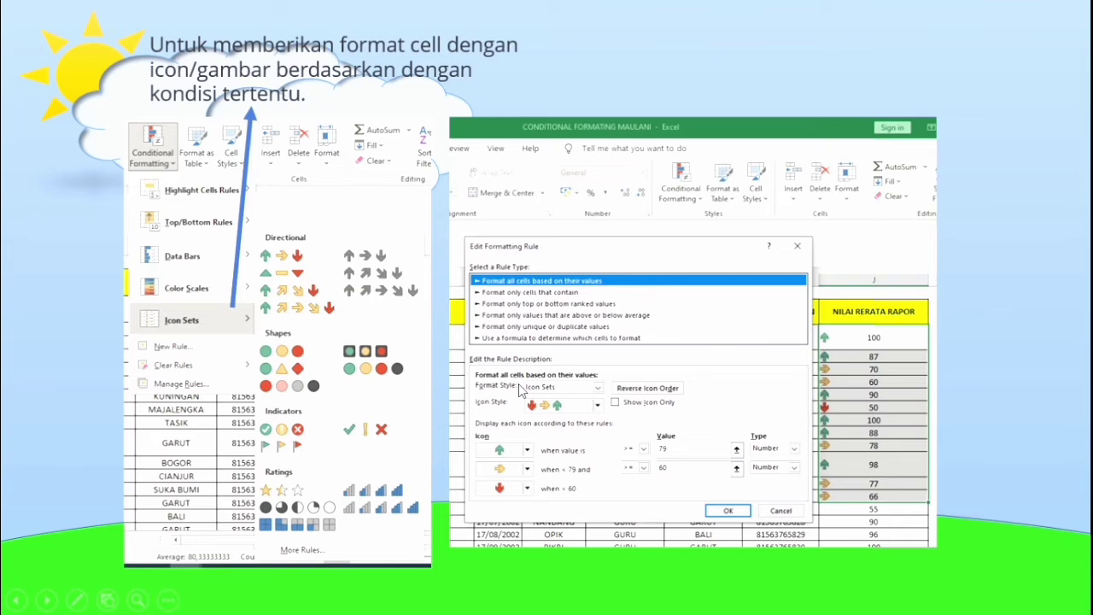
{"action": "left_click", "coordinate": [520, 389]}
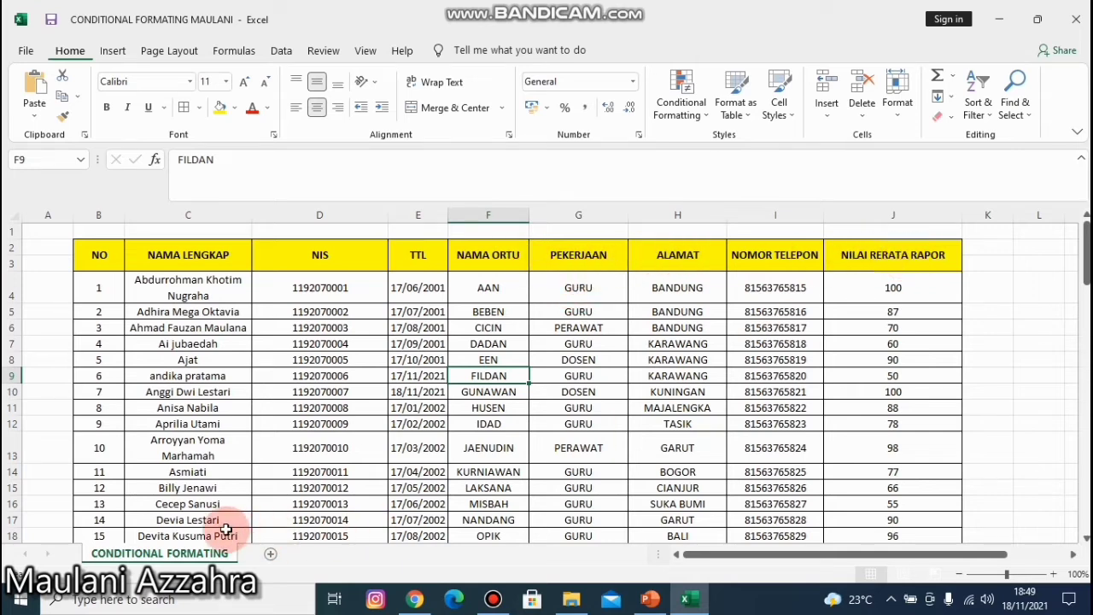
Review the student table through to the RERATA row and the available cell highlighting rules
{"action": "scroll", "coordinate": [182, 507], "scroll_direction": "down", "scroll_amount": 20}
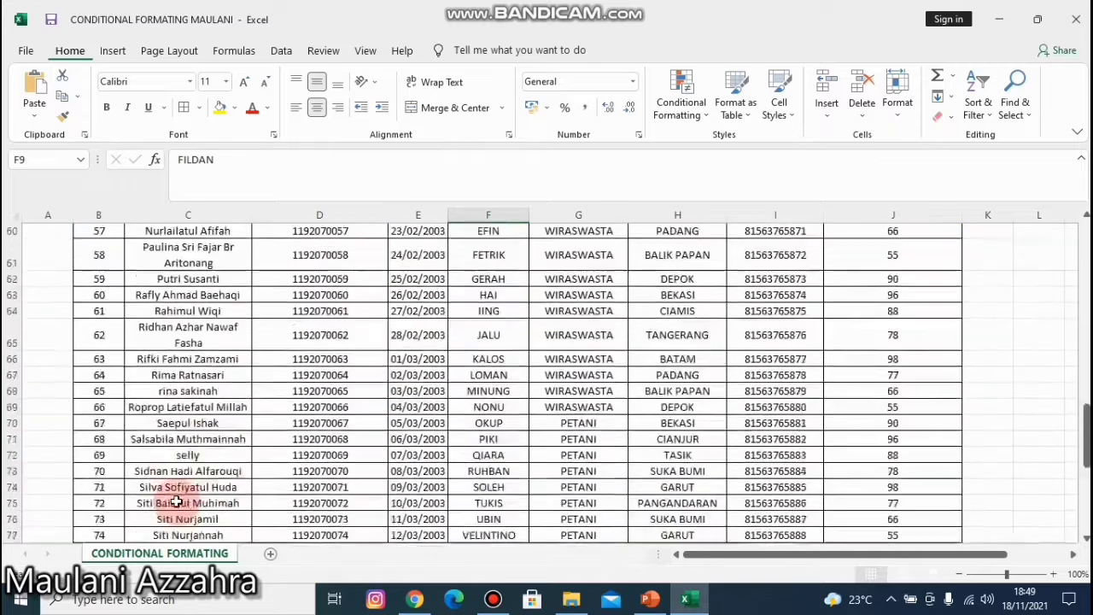
{"action": "scroll", "coordinate": [175, 503], "scroll_direction": "down", "scroll_amount": 9}
{"action": "scroll", "coordinate": [109, 517], "scroll_direction": "up", "scroll_amount": 3}
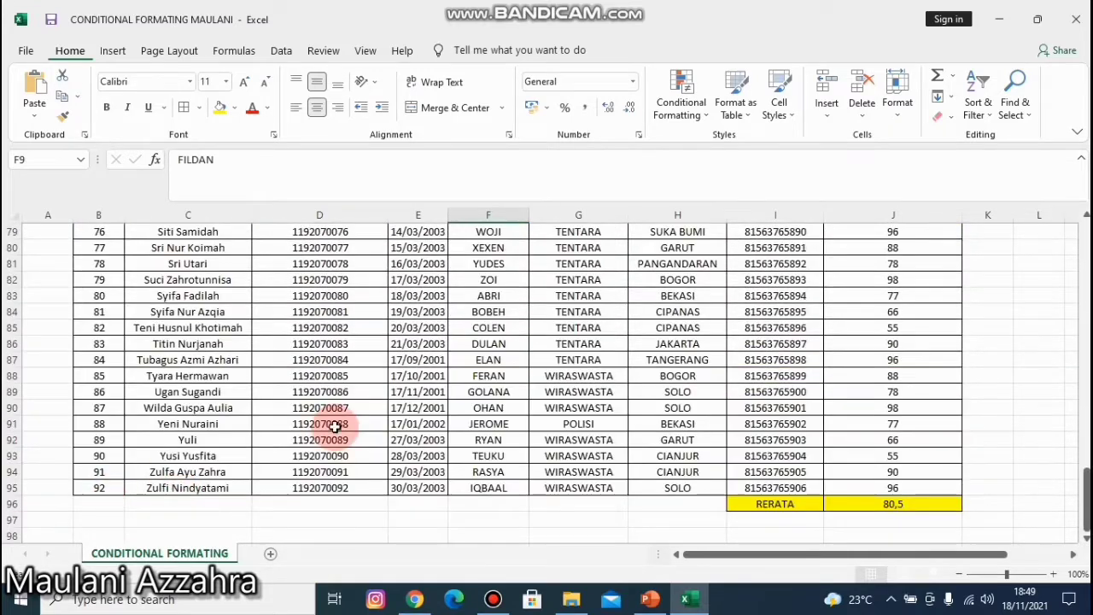
{"action": "scroll", "coordinate": [336, 427], "scroll_direction": "up", "scroll_amount": 20}
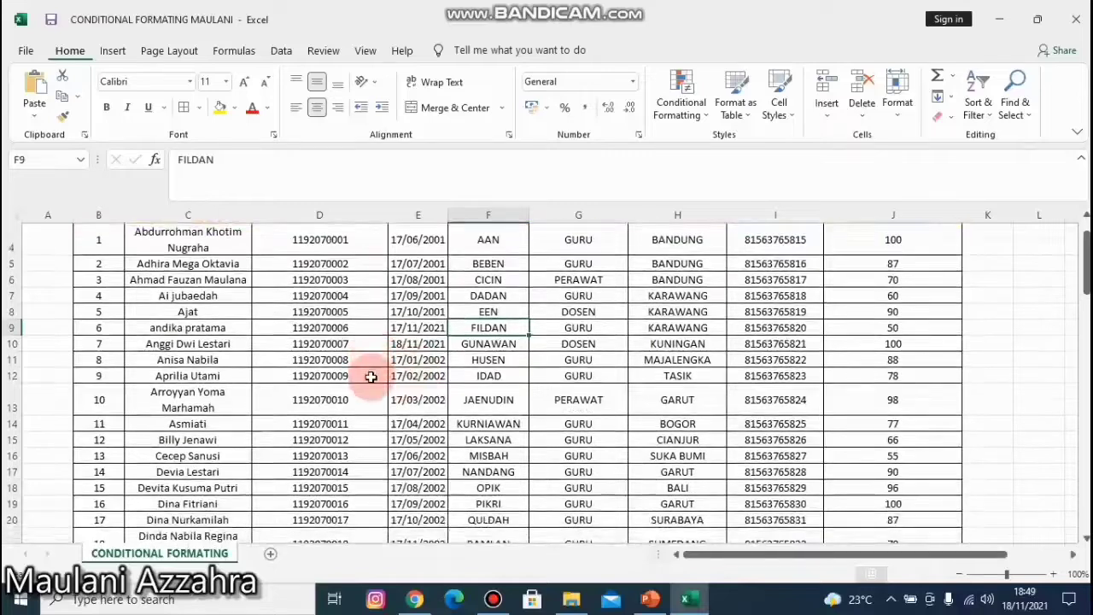
{"action": "scroll", "coordinate": [370, 377], "scroll_direction": "up", "scroll_amount": 1}
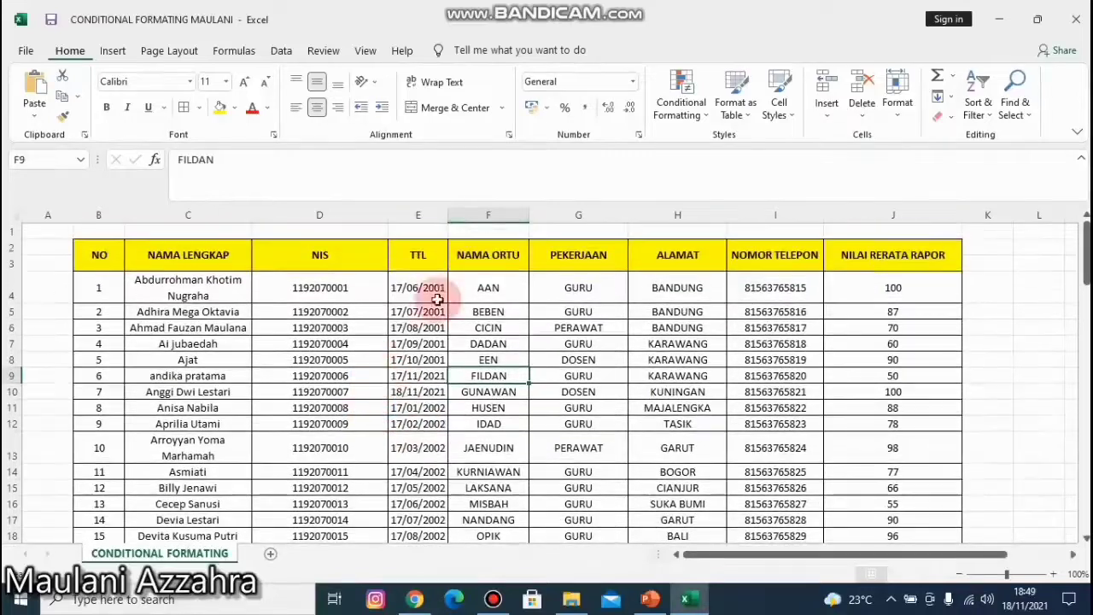
{"action": "left_click", "coordinate": [698, 126]}
{"action": "mouse_move", "coordinate": [724, 146]}
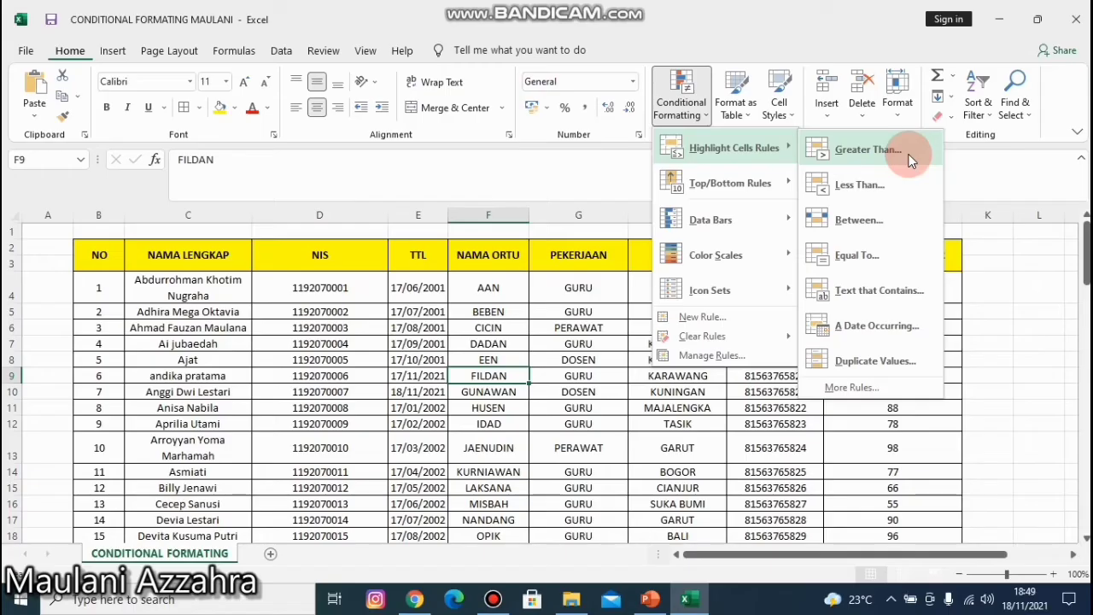
Start a Greater Than highlight rule for the TTL dates in E4:E95
{"action": "left_click", "coordinate": [414, 284]}
{"action": "left_click_drag", "start_coordinate": [414, 283], "coordinate": [420, 504]}
{"action": "left_click", "coordinate": [676, 96]}
{"action": "mouse_move", "coordinate": [683, 147]}
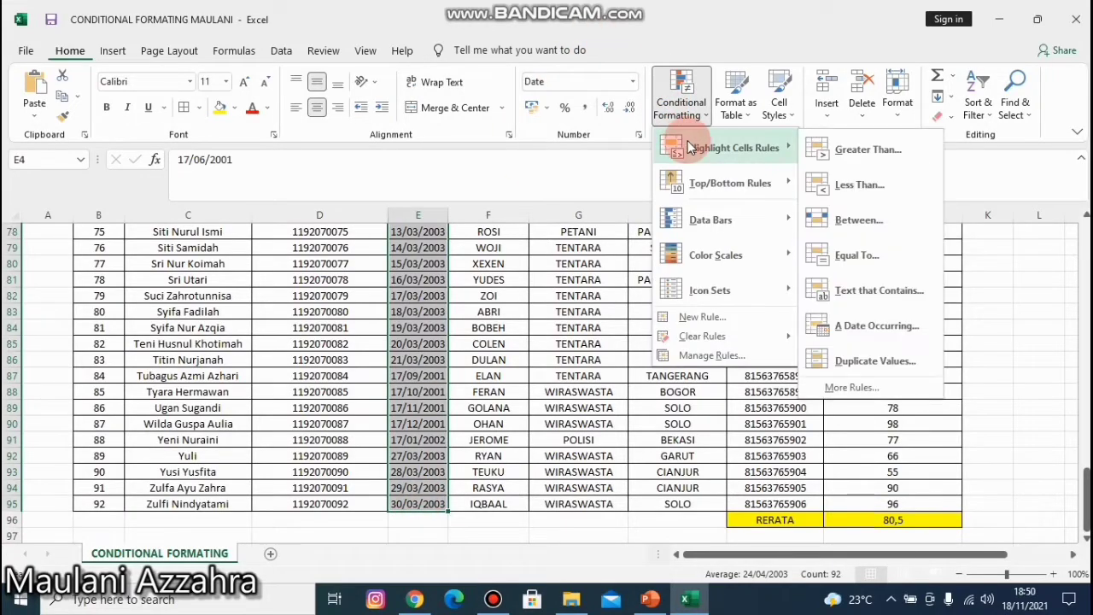
{"action": "left_click", "coordinate": [888, 150]}
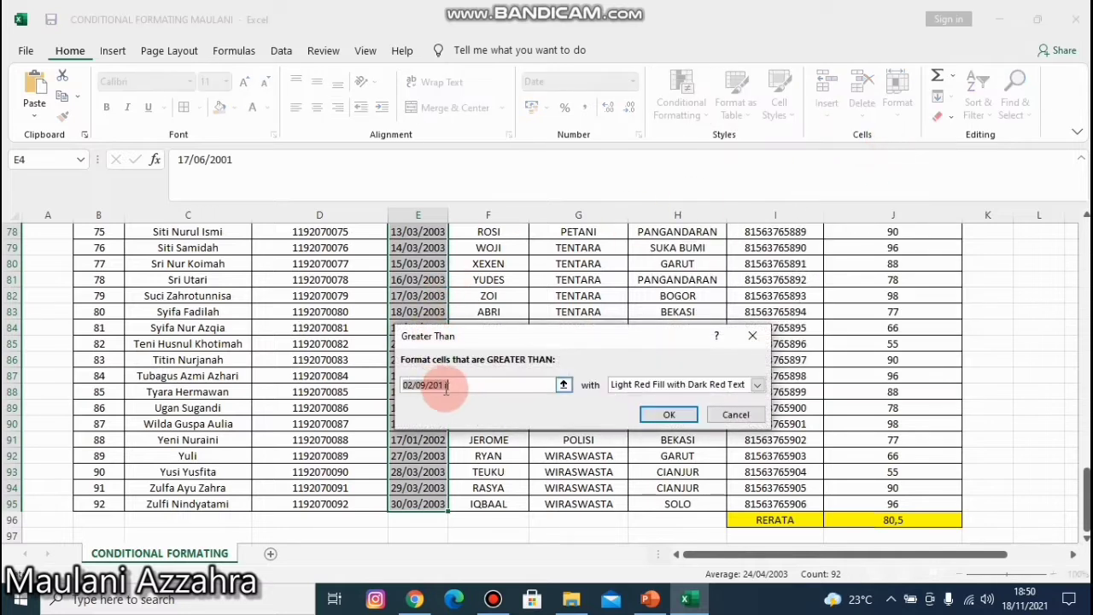
Set the Greater Than threshold to 02/09/2002 and apply the rule with Light Red Fill with Dark Red Text
{"action": "left_click", "coordinate": [466, 384]}
{"action": "left_click", "coordinate": [465, 384]}
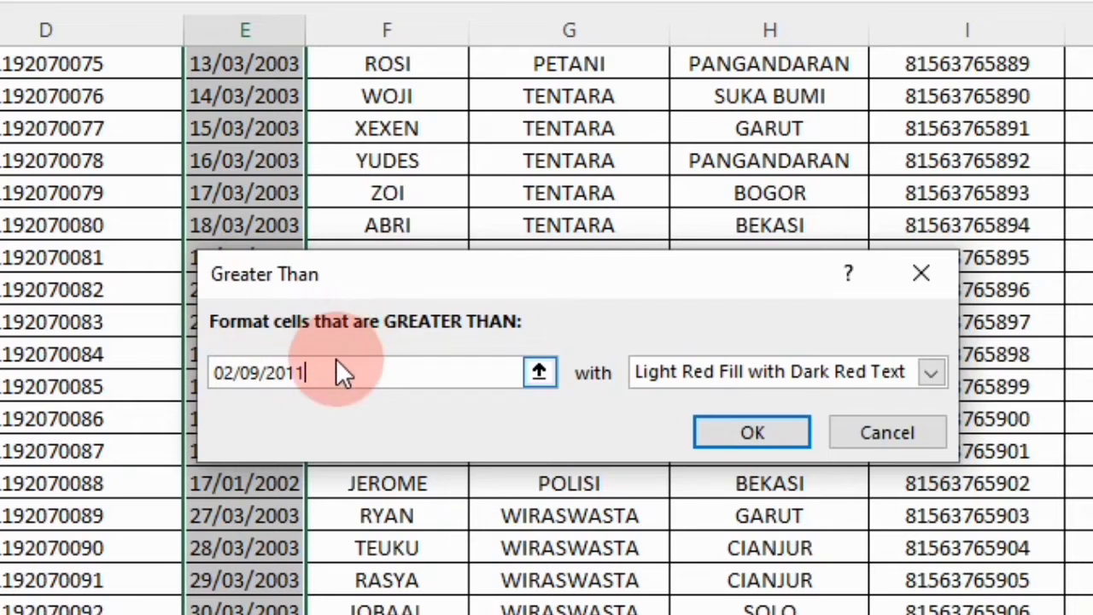
{"action": "key", "text": "BackSpace"}
{"action": "key", "text": "BackSpace"}
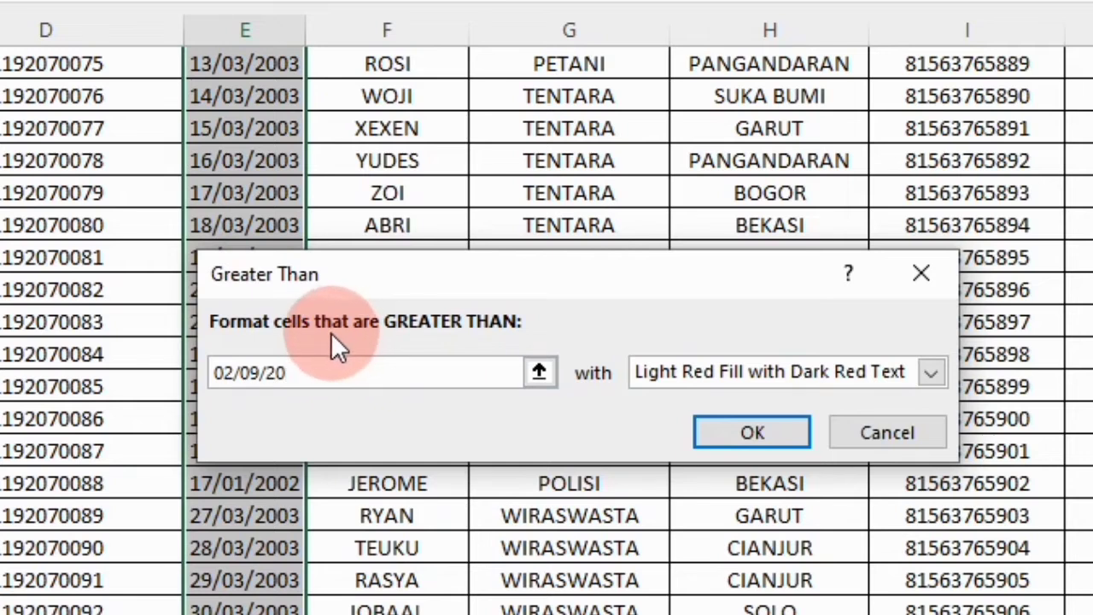
{"action": "type", "text": "0"}
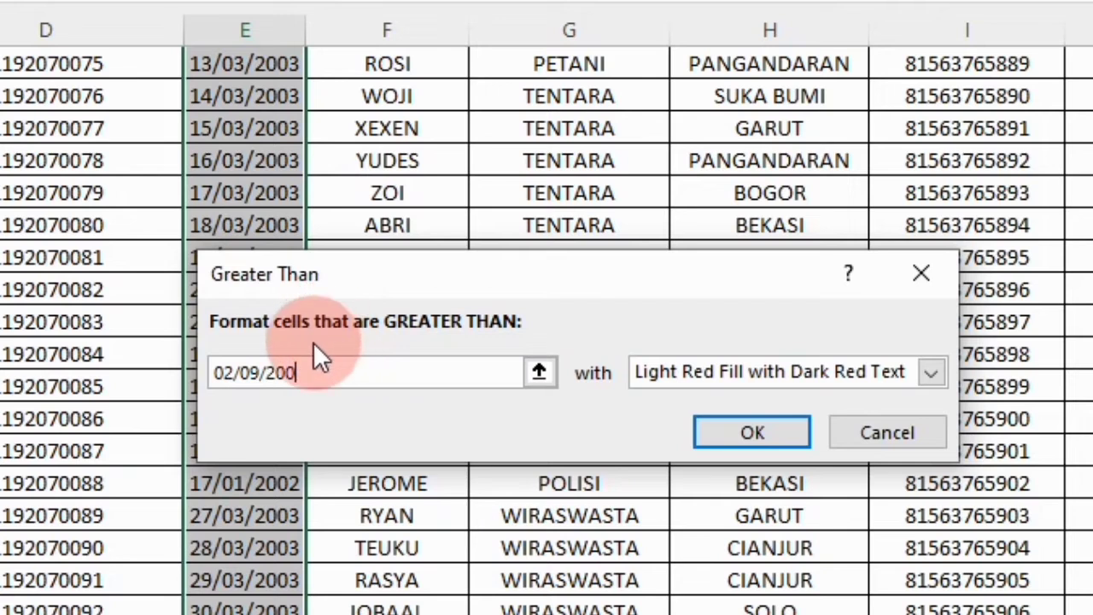
{"action": "type", "text": "5"}
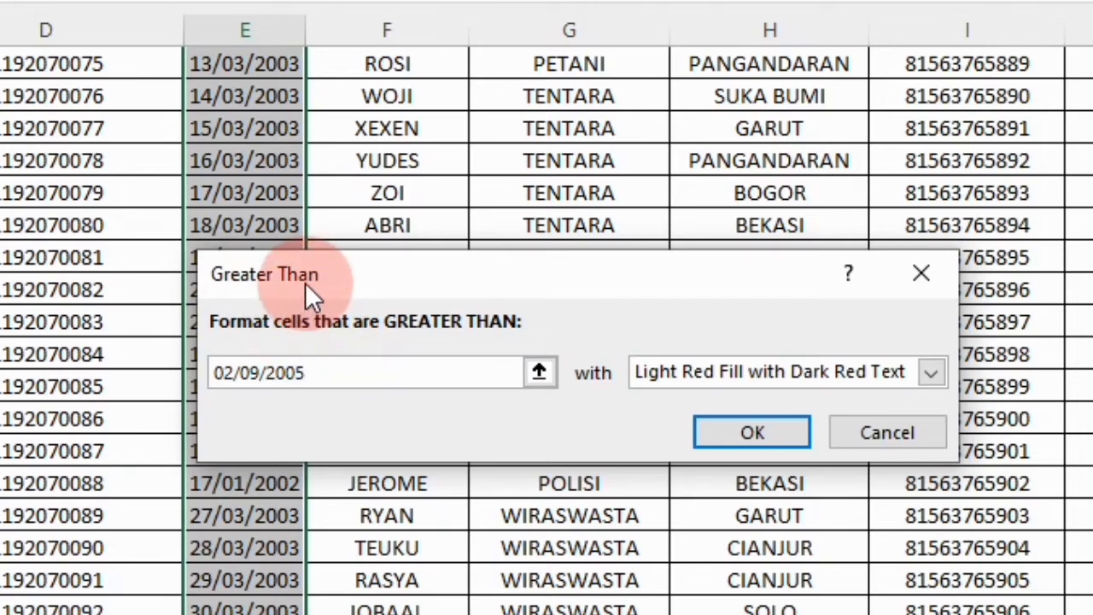
{"action": "key", "text": "BackSpace"}
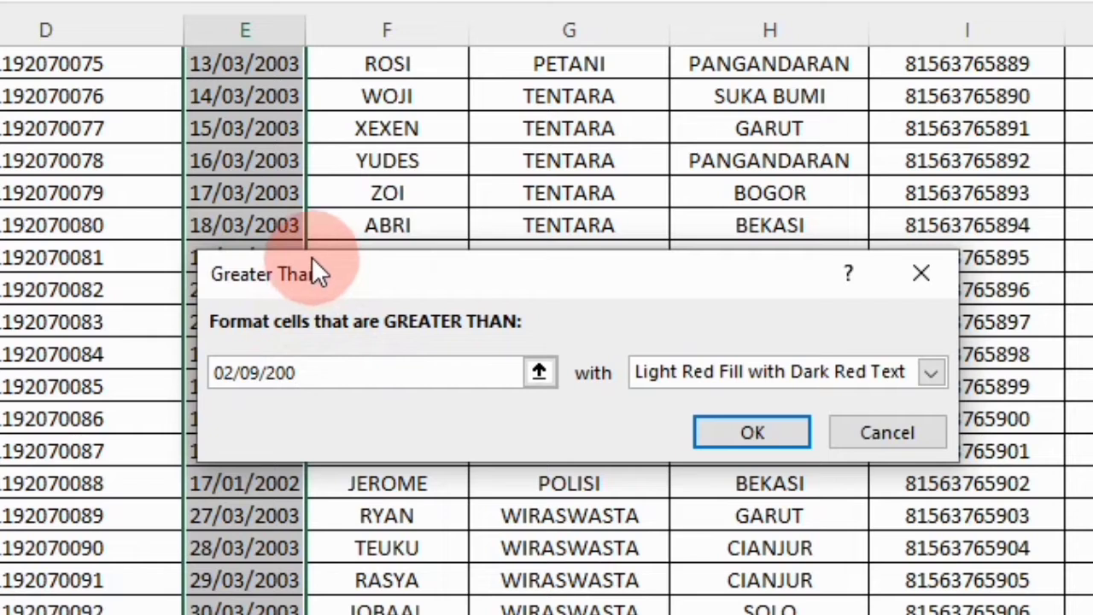
{"action": "type", "text": "2"}
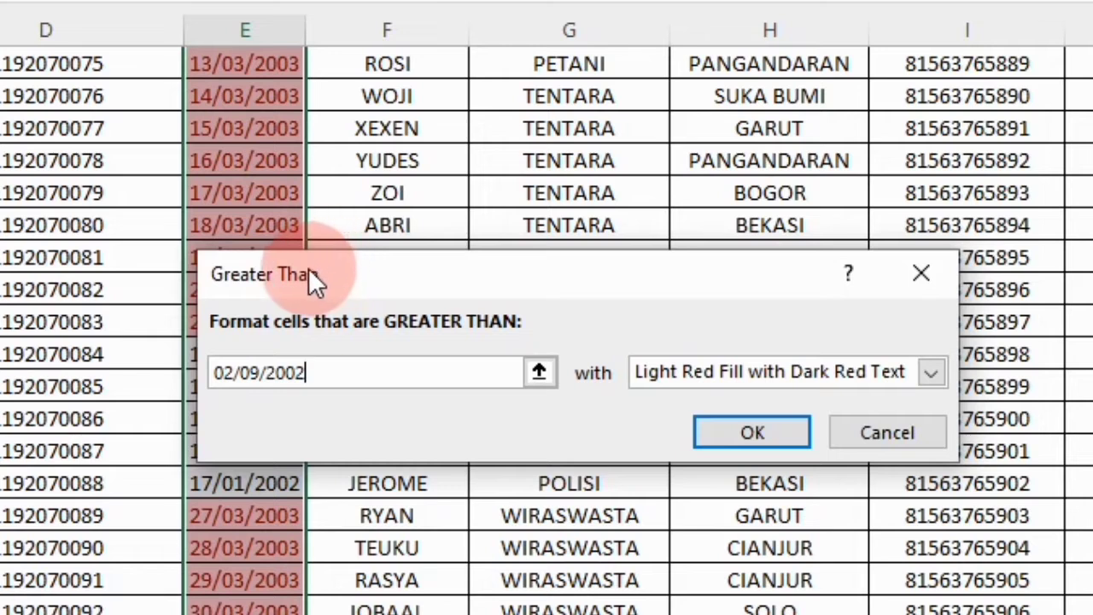
{"action": "left_click", "coordinate": [752, 432]}
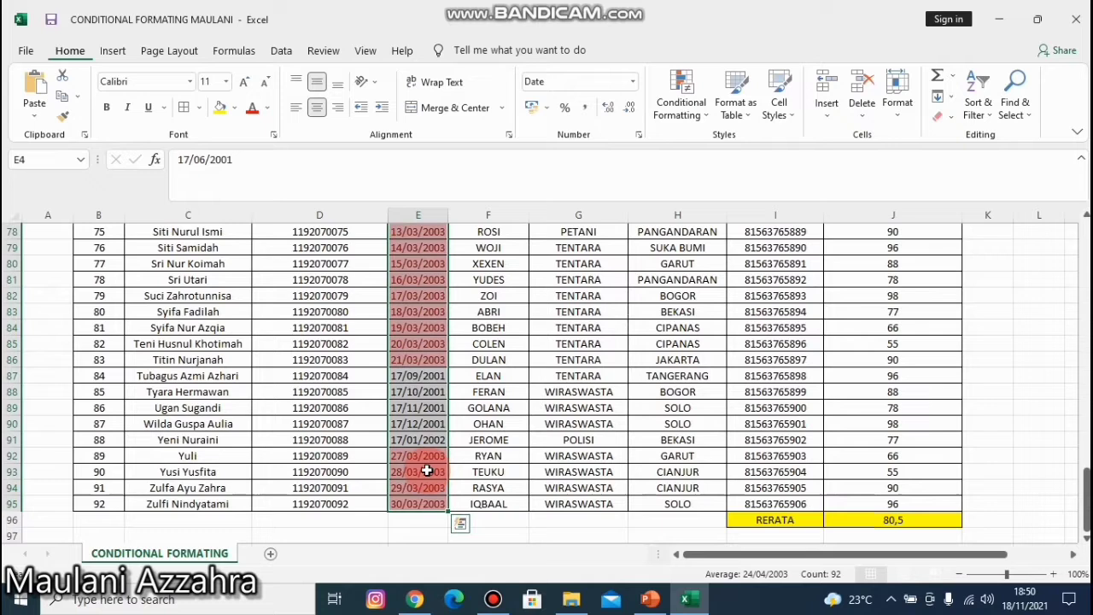
Check which dates are highlighted throughout the TTL column and look over the highlighting rules again
{"action": "left_click", "coordinate": [426, 471]}
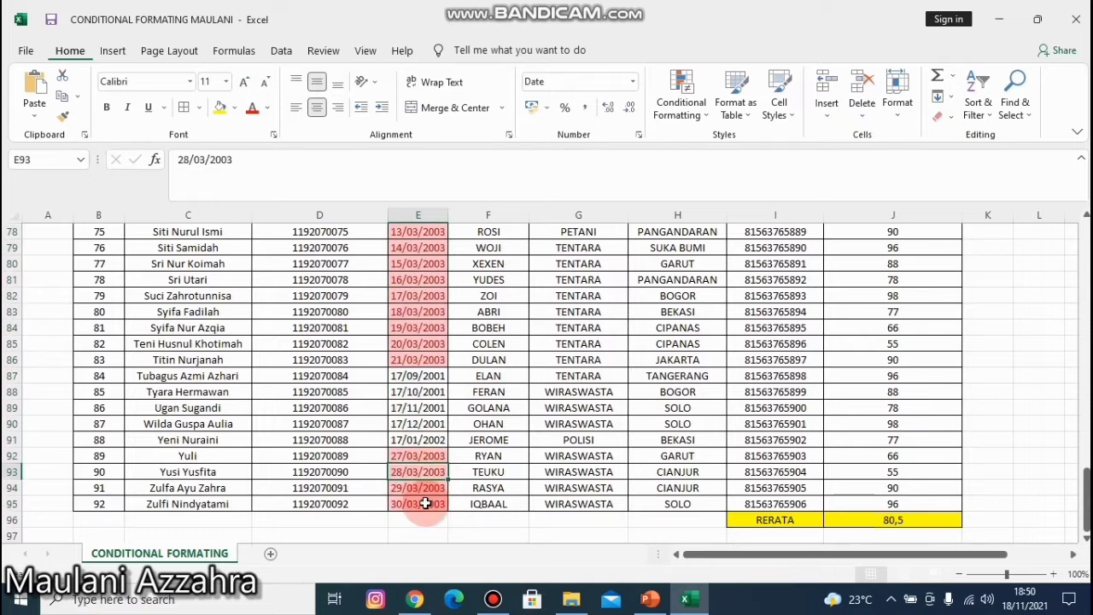
{"action": "left_click", "coordinate": [427, 502]}
{"action": "scroll", "coordinate": [438, 500], "scroll_direction": "up", "scroll_amount": 11}
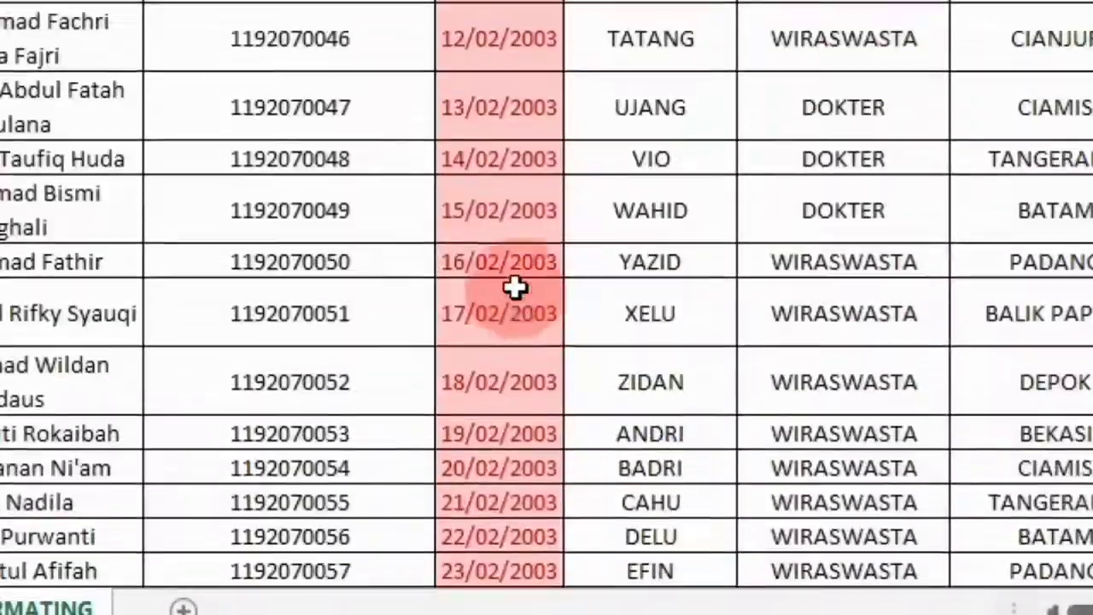
{"action": "scroll", "coordinate": [515, 289], "scroll_direction": "up", "scroll_amount": 15}
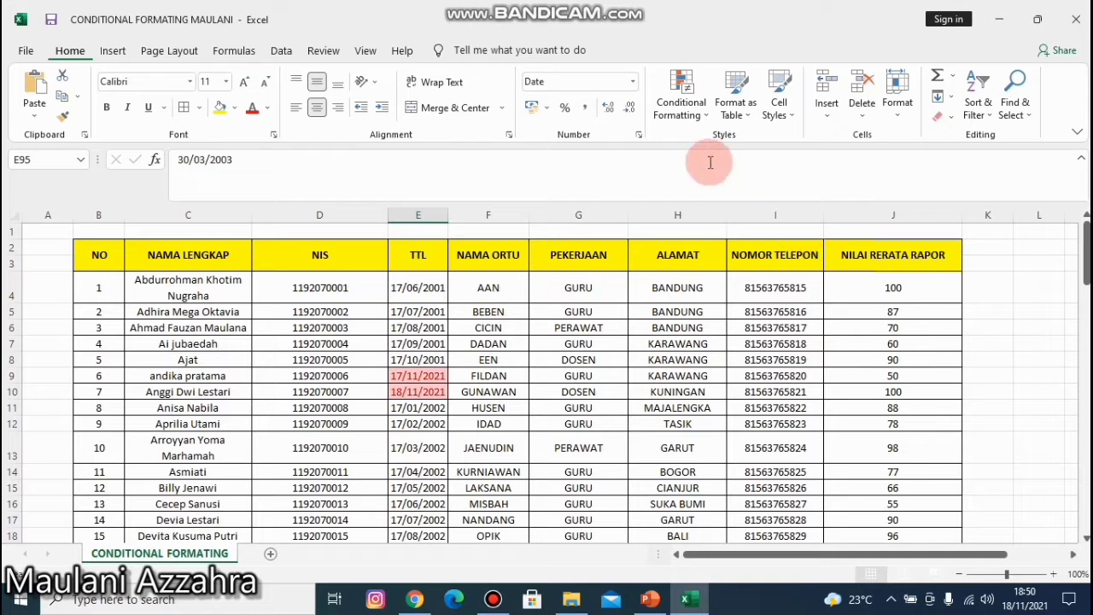
{"action": "left_click", "coordinate": [681, 101]}
{"action": "mouse_move", "coordinate": [729, 147]}
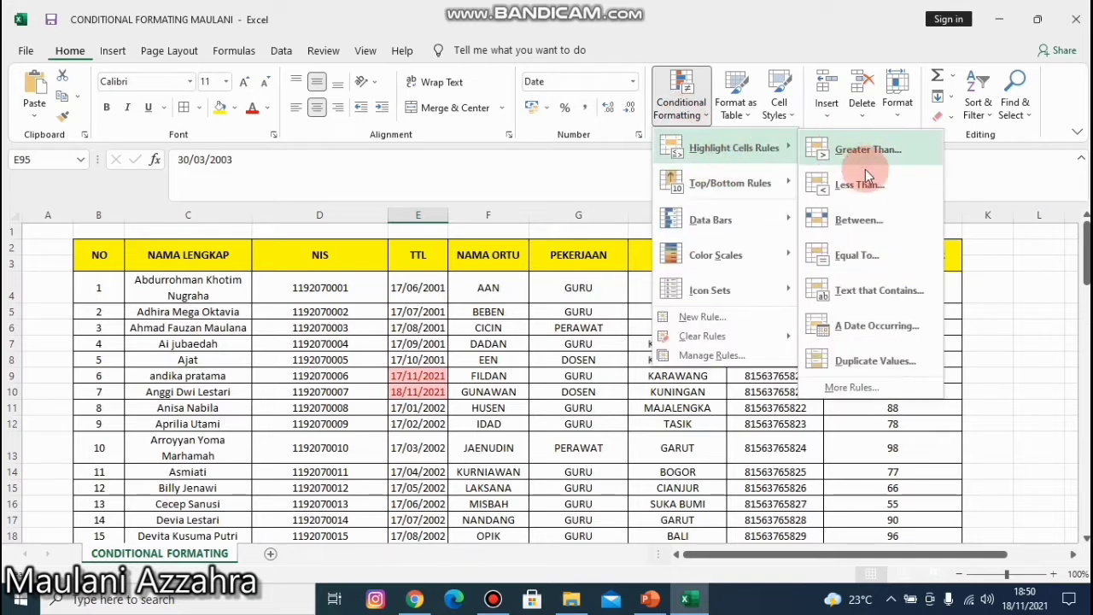
{"action": "left_click", "coordinate": [468, 427]}
Highlight the NILAI RERATA RAPOR scores in J4:J95 that are less than 75 using Light Red Fill with Dark Red Text
{"action": "left_click", "coordinate": [892, 285]}
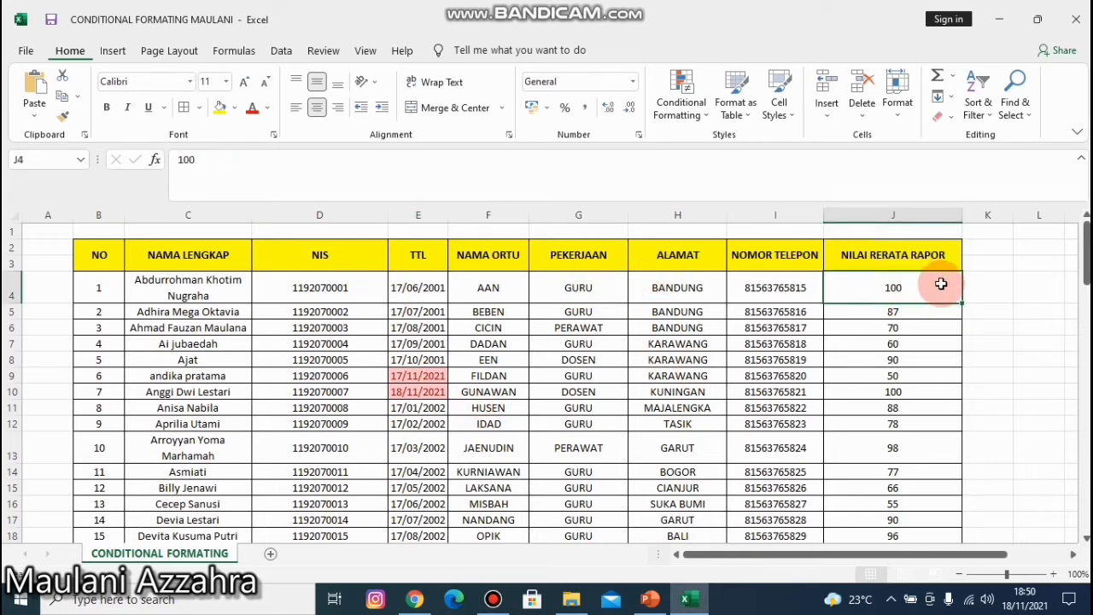
{"action": "left_click_drag", "start_coordinate": [876, 285], "coordinate": [891, 503]}
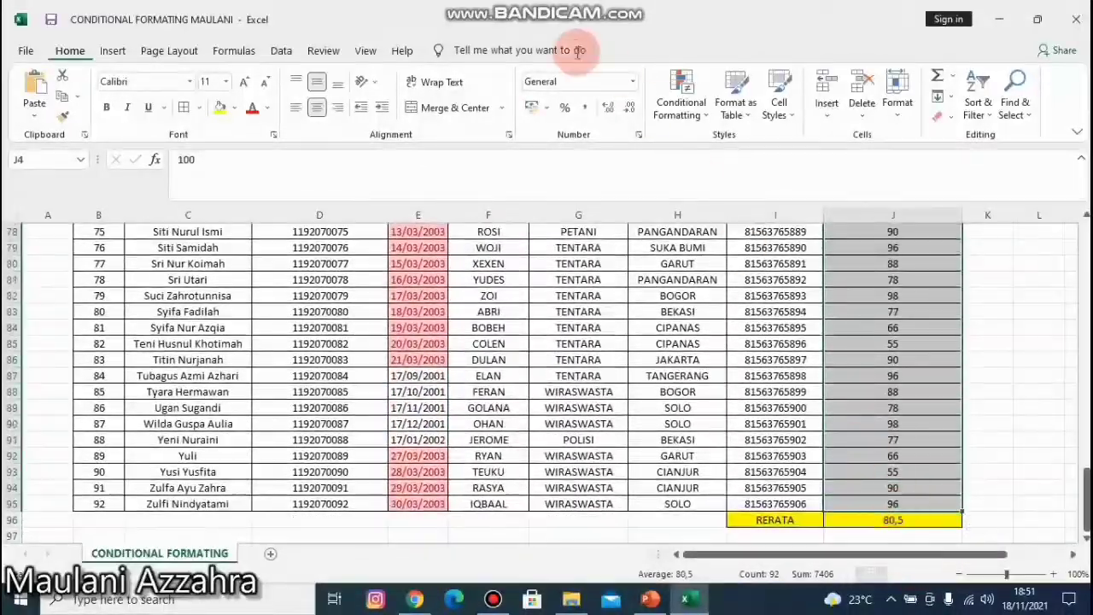
{"action": "left_click", "coordinate": [671, 113]}
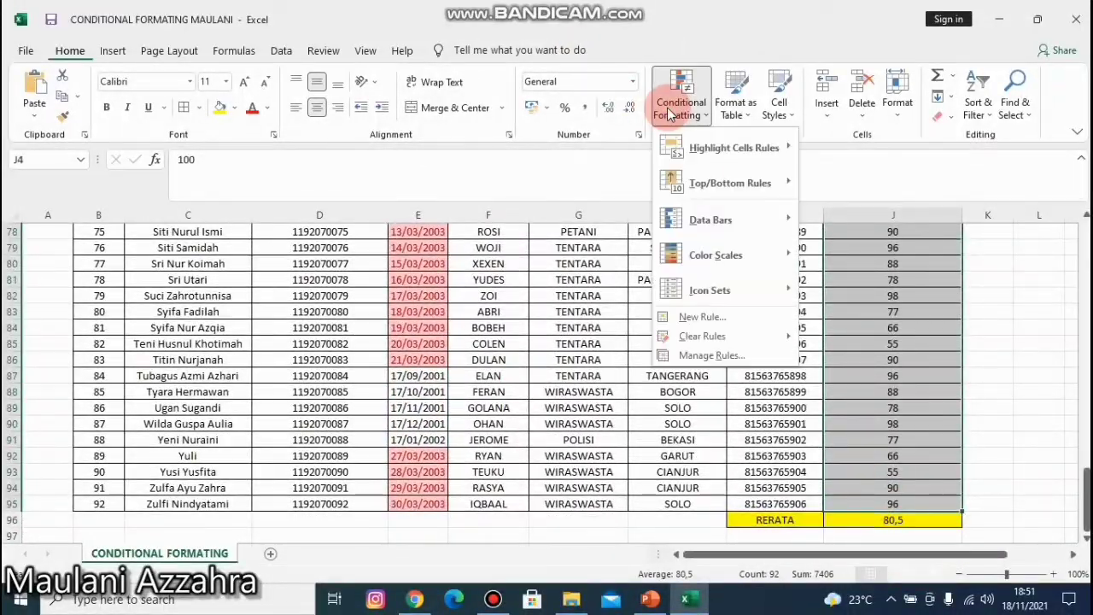
{"action": "left_click", "coordinate": [705, 147]}
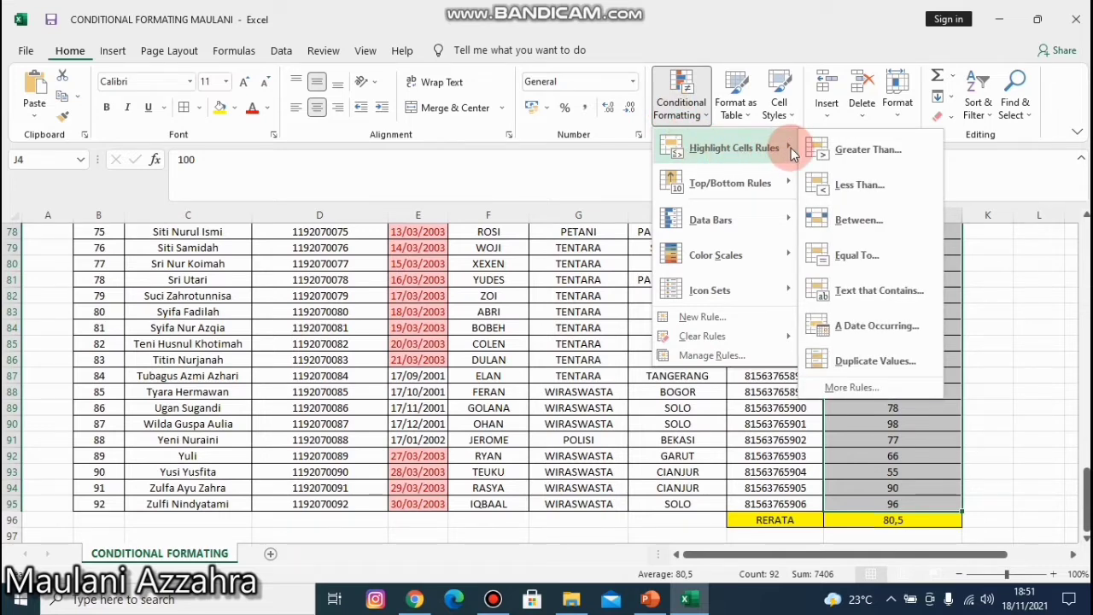
{"action": "left_click", "coordinate": [890, 184]}
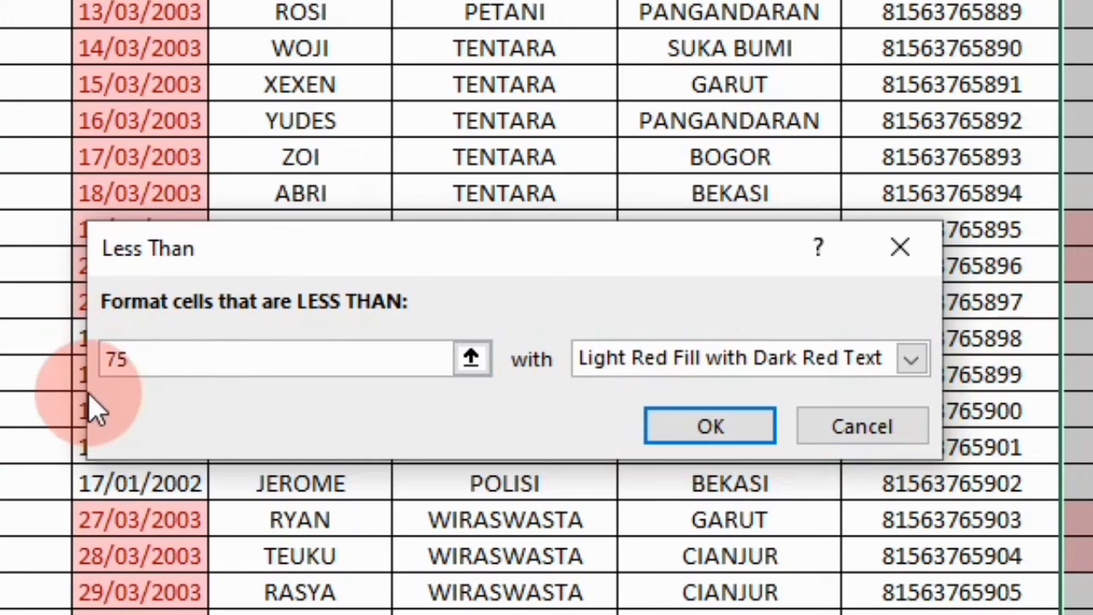
{"action": "left_click", "coordinate": [910, 359]}
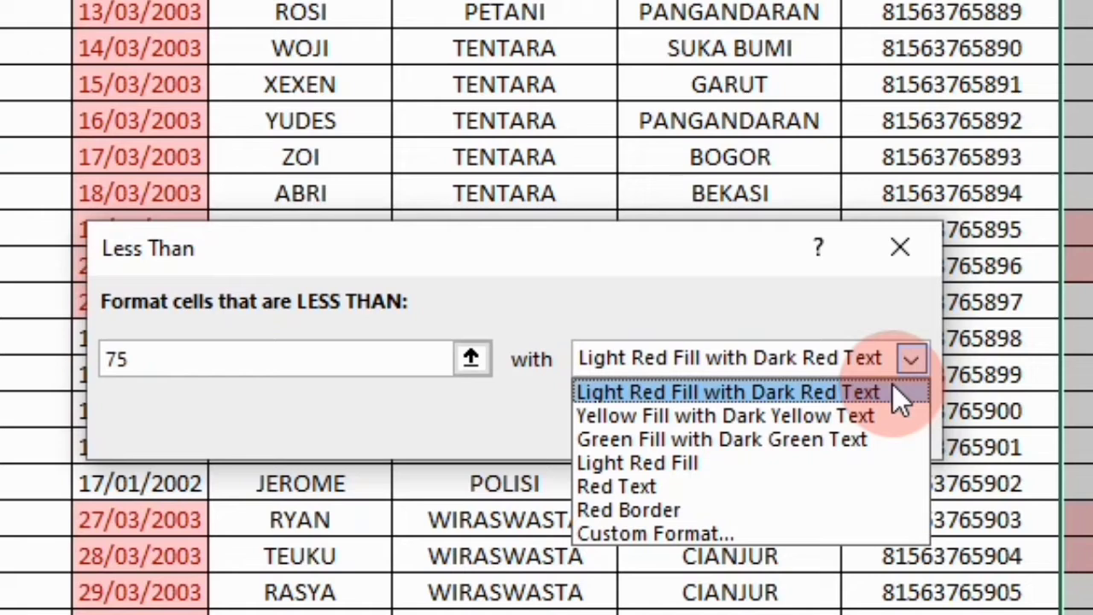
{"action": "left_click", "coordinate": [913, 358]}
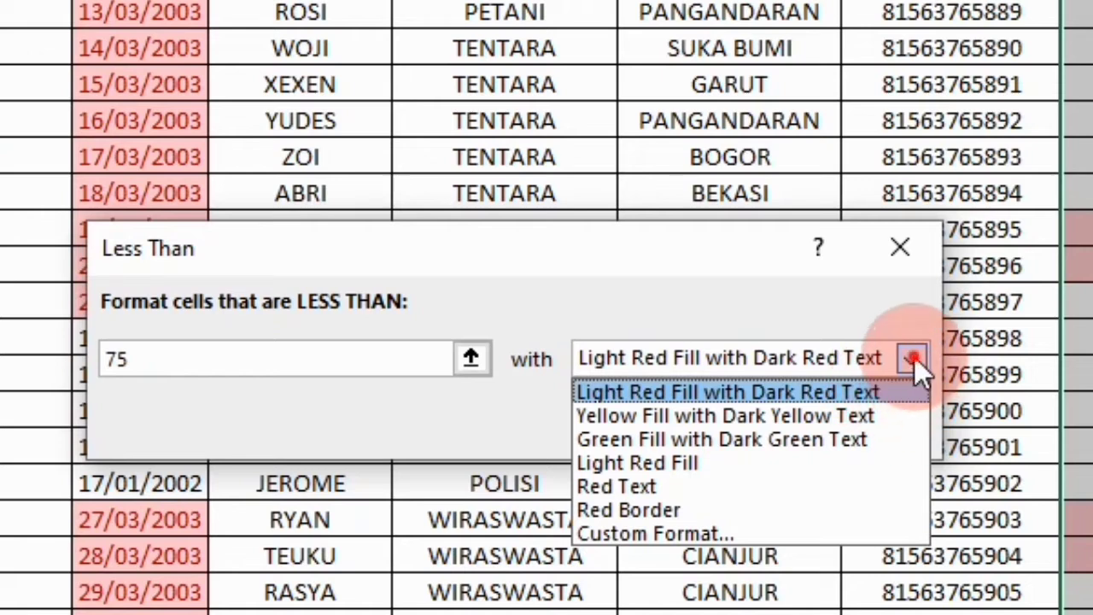
{"action": "left_click", "coordinate": [724, 426]}
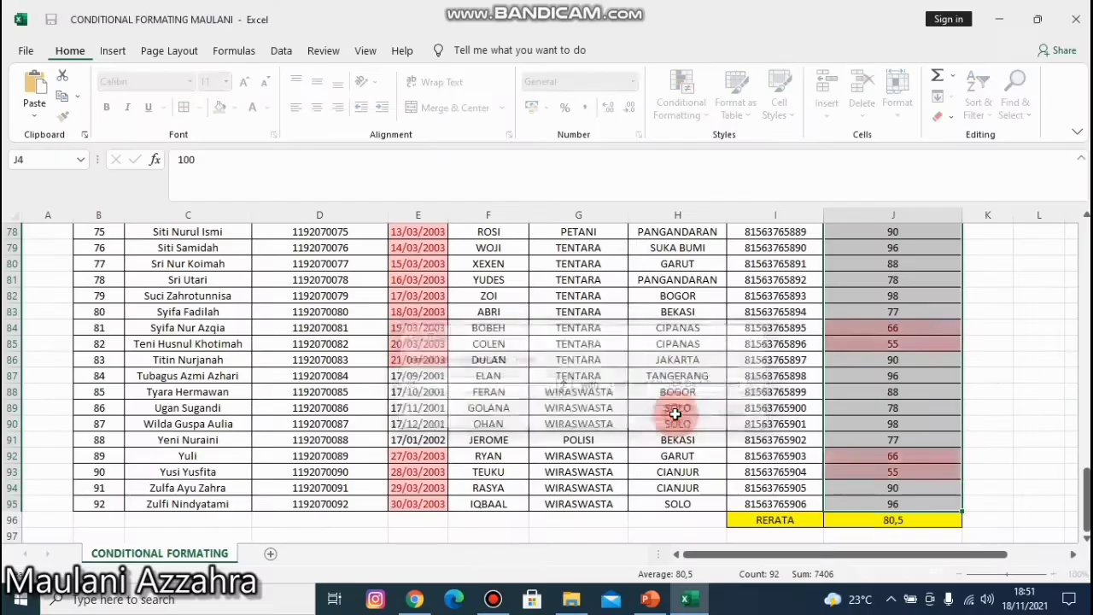
{"action": "left_click", "coordinate": [918, 328]}
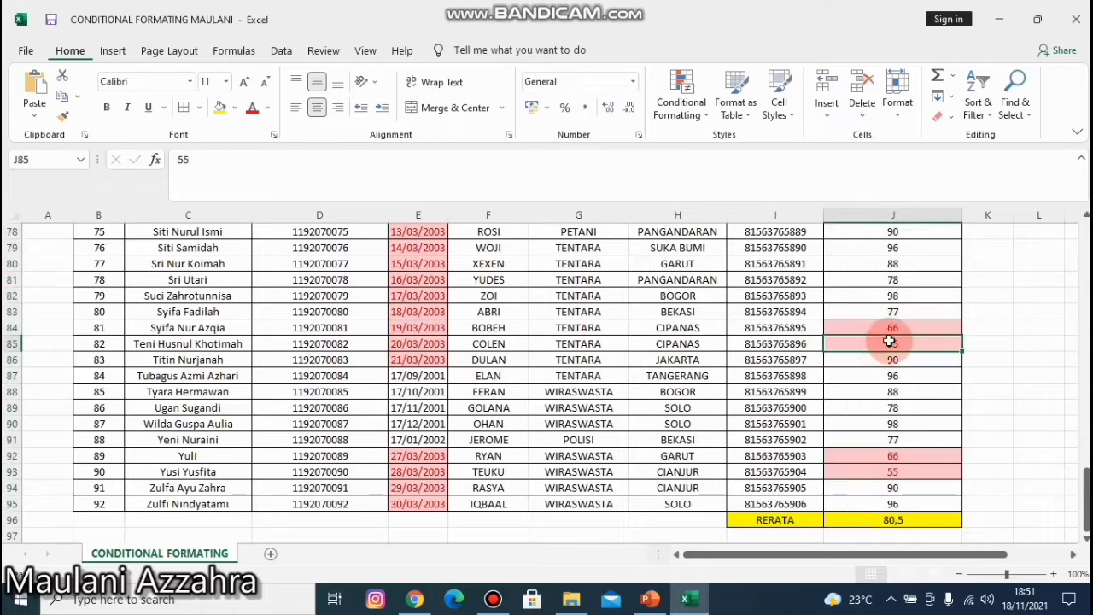
{"action": "scroll", "coordinate": [792, 375], "scroll_direction": "up", "scroll_amount": 1}
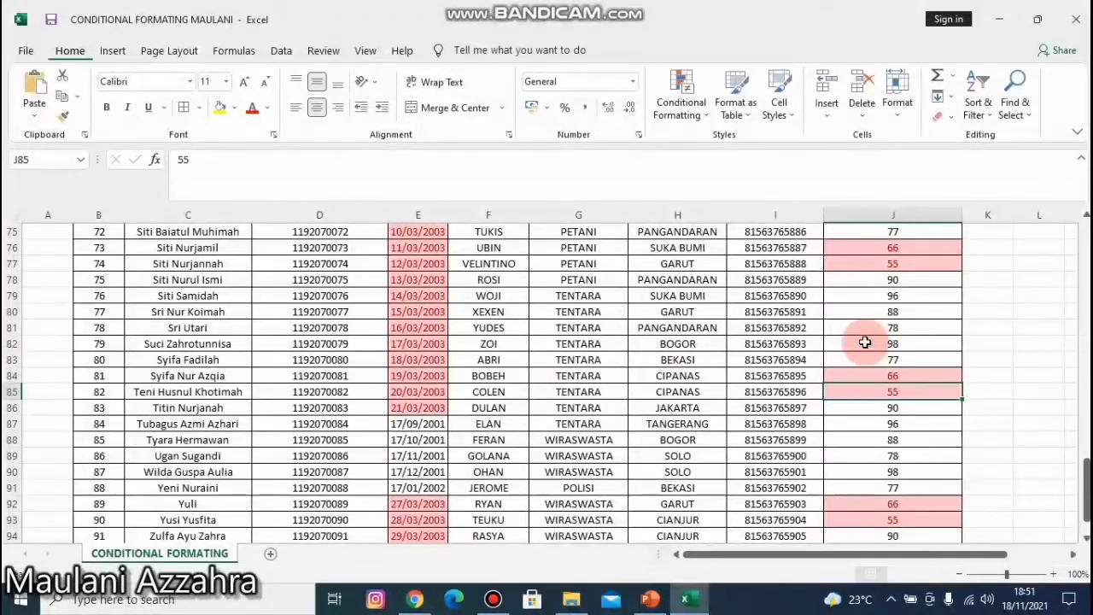
{"action": "left_click", "coordinate": [683, 99]}
{"action": "mouse_move", "coordinate": [734, 147]}
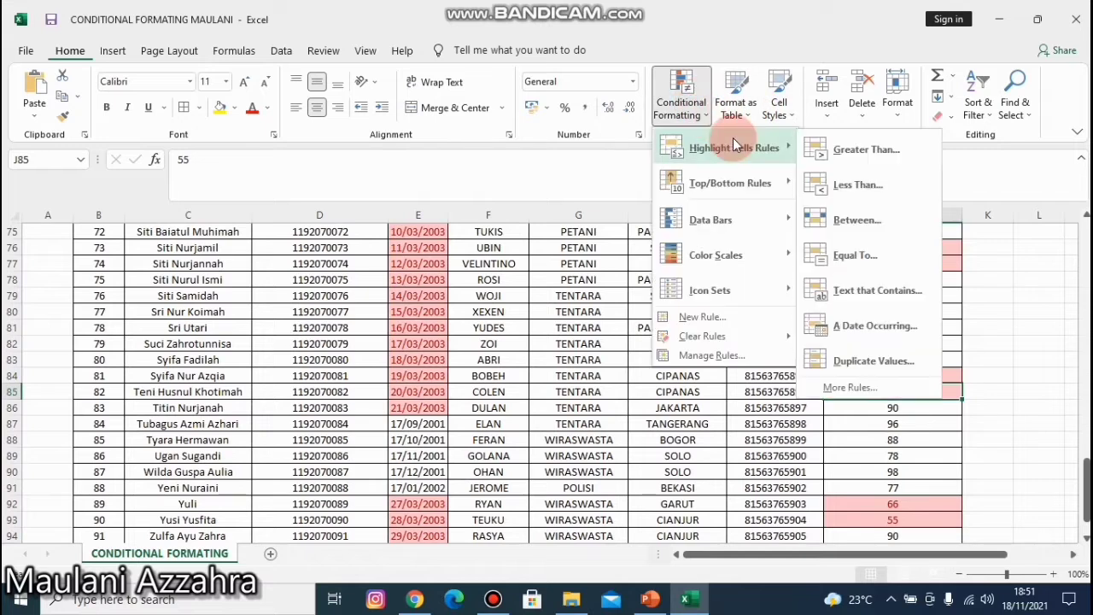
{"action": "left_click", "coordinate": [877, 218]}
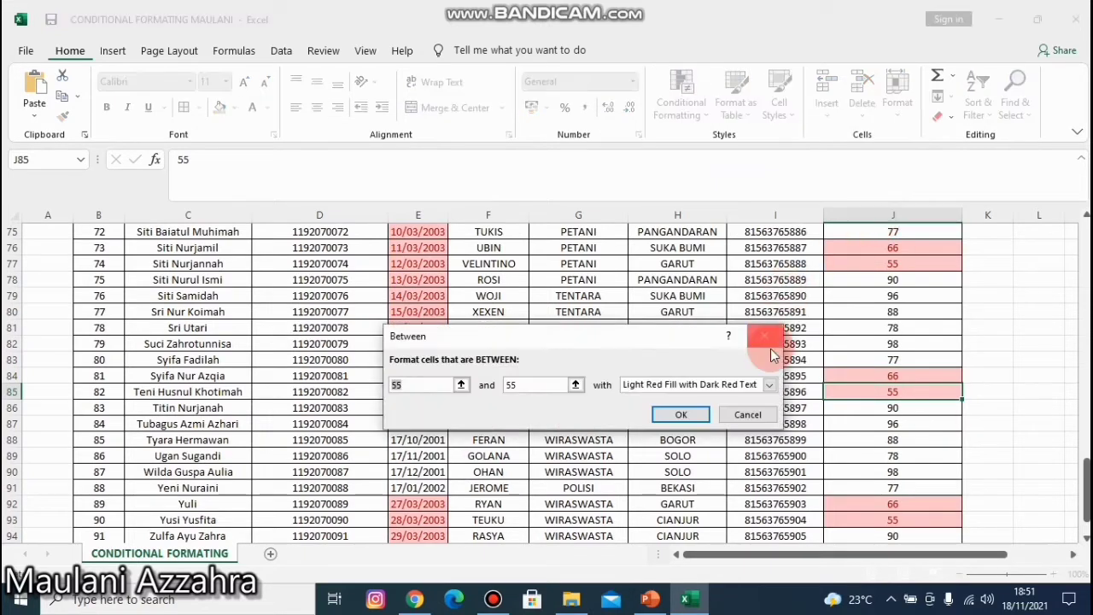
{"action": "left_click", "coordinate": [771, 345]}
Undo the Less Than rule on the scores and the Greater Than rule on the TTL dates
{"action": "scroll", "coordinate": [861, 422], "scroll_direction": "down", "scroll_amount": 5}
{"action": "scroll", "coordinate": [885, 426], "scroll_direction": "up", "scroll_amount": 2}
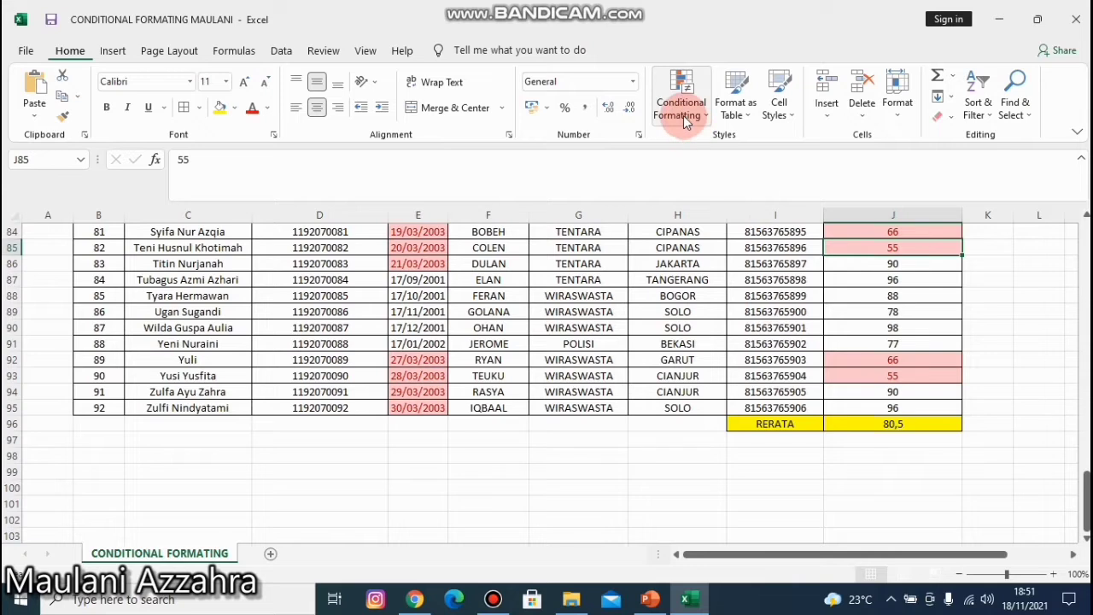
{"action": "key", "text": "ctrl+z"}
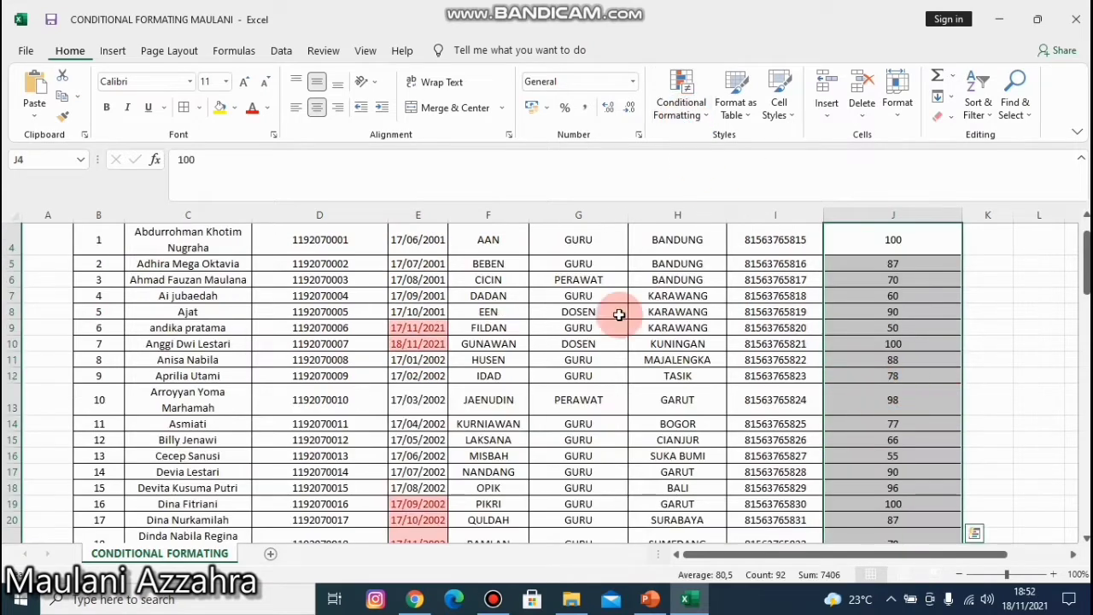
{"action": "key", "text": "ctrl+z"}
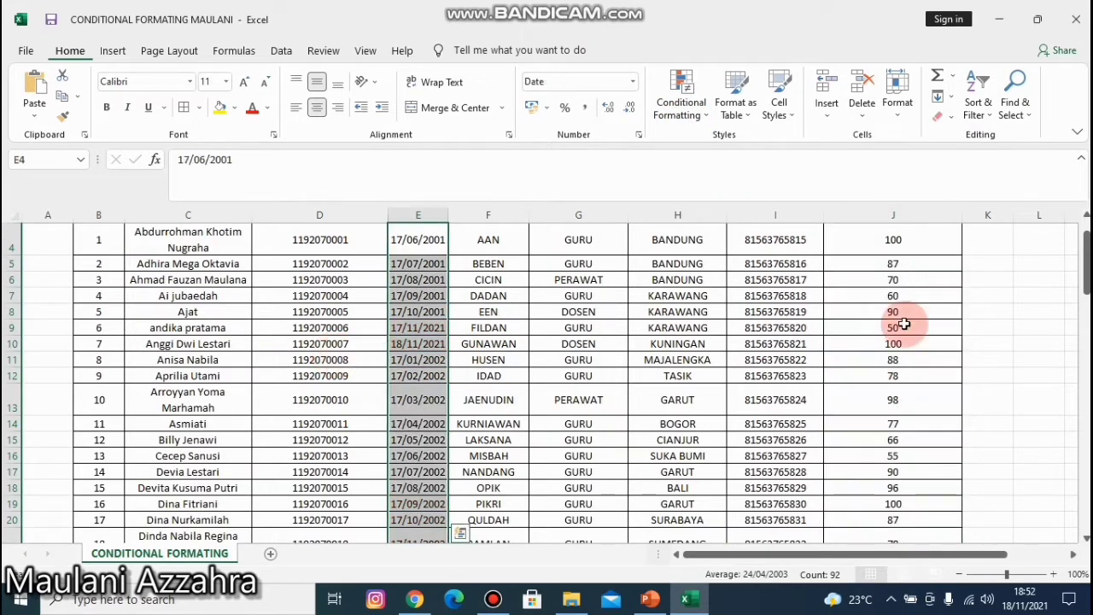
Highlight the NILAI RERATA RAPOR scores in J4:J95 that are between 70 and 88 using Light Red Fill with Dark Red Text
{"action": "left_click", "coordinate": [866, 236]}
{"action": "scroll", "coordinate": [902, 312], "scroll_direction": "up", "scroll_amount": 1}
{"action": "mouse_move", "coordinate": [892, 487]}
{"action": "left_mouse_down"}
{"action": "mouse_move", "coordinate": [890, 566]}
{"action": "mouse_move", "coordinate": [903, 546]}
{"action": "mouse_move", "coordinate": [905, 575]}
{"action": "mouse_move", "coordinate": [893, 502]}
{"action": "left_mouse_up"}
{"action": "left_click", "coordinate": [677, 117]}
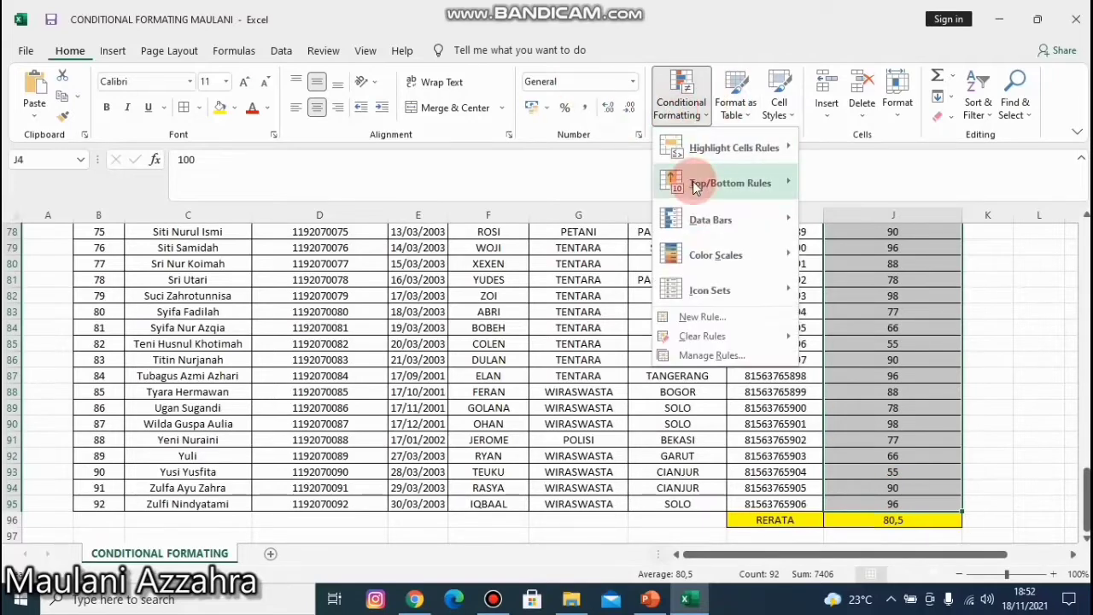
{"action": "mouse_move", "coordinate": [723, 150]}
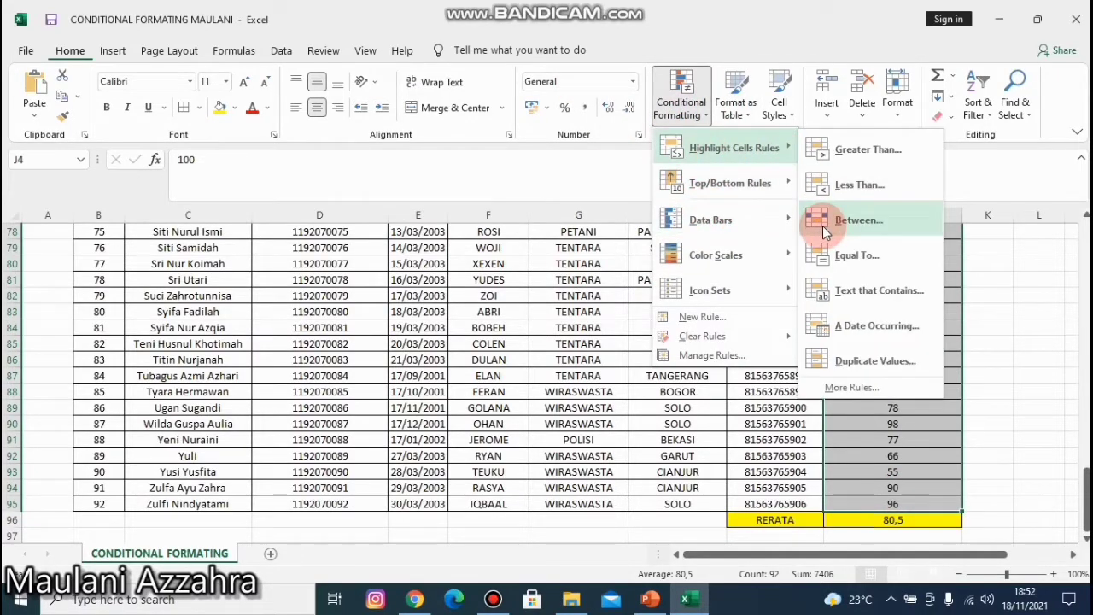
{"action": "left_click", "coordinate": [822, 226]}
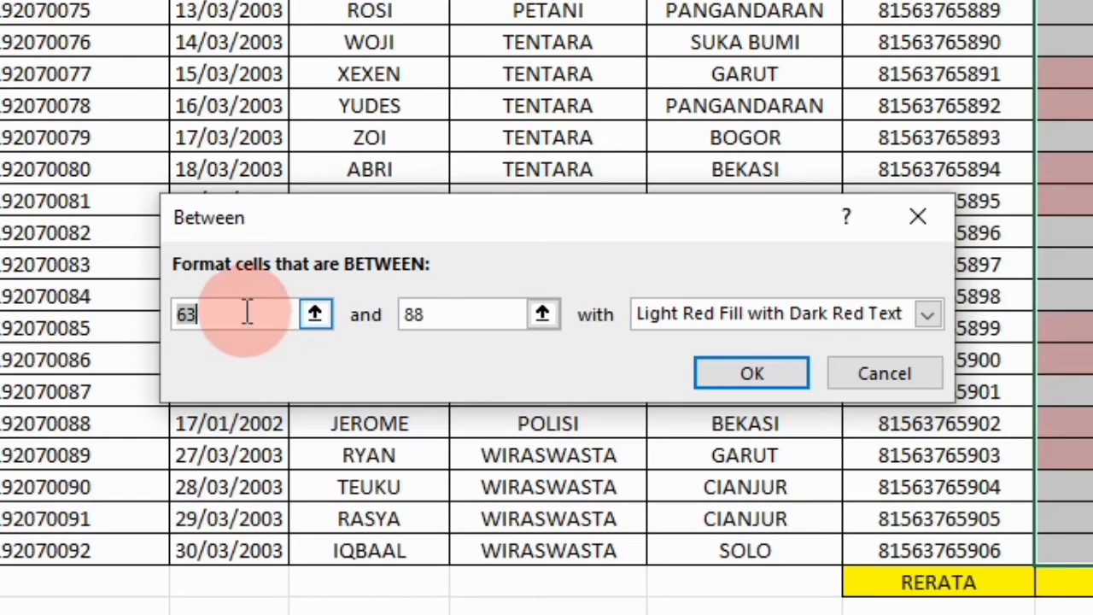
{"action": "left_click", "coordinate": [426, 383]}
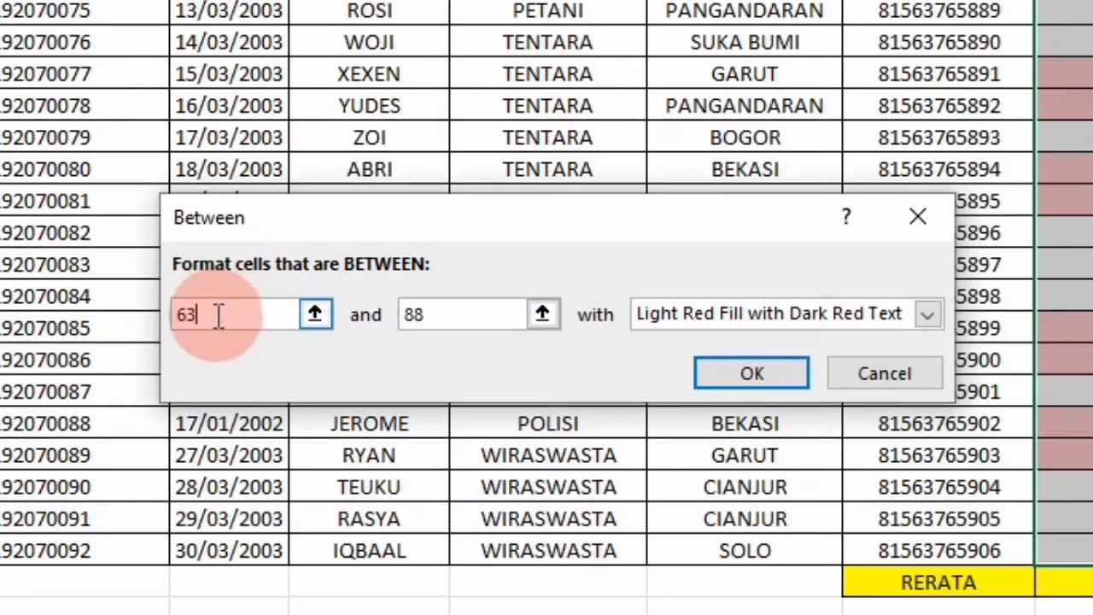
{"action": "type", "text": "7"}
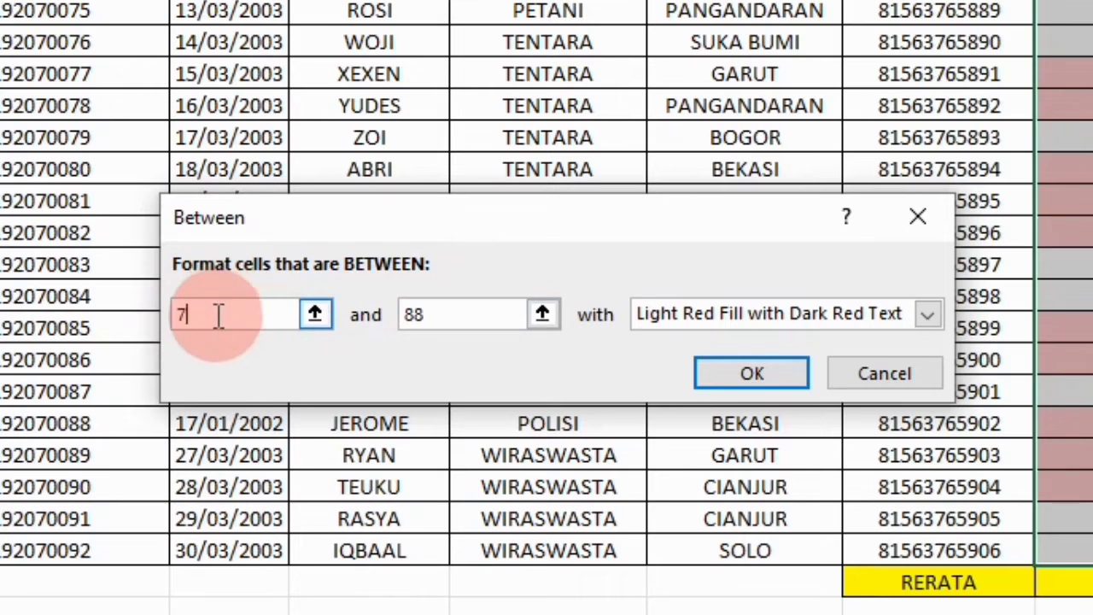
{"action": "type", "text": "0"}
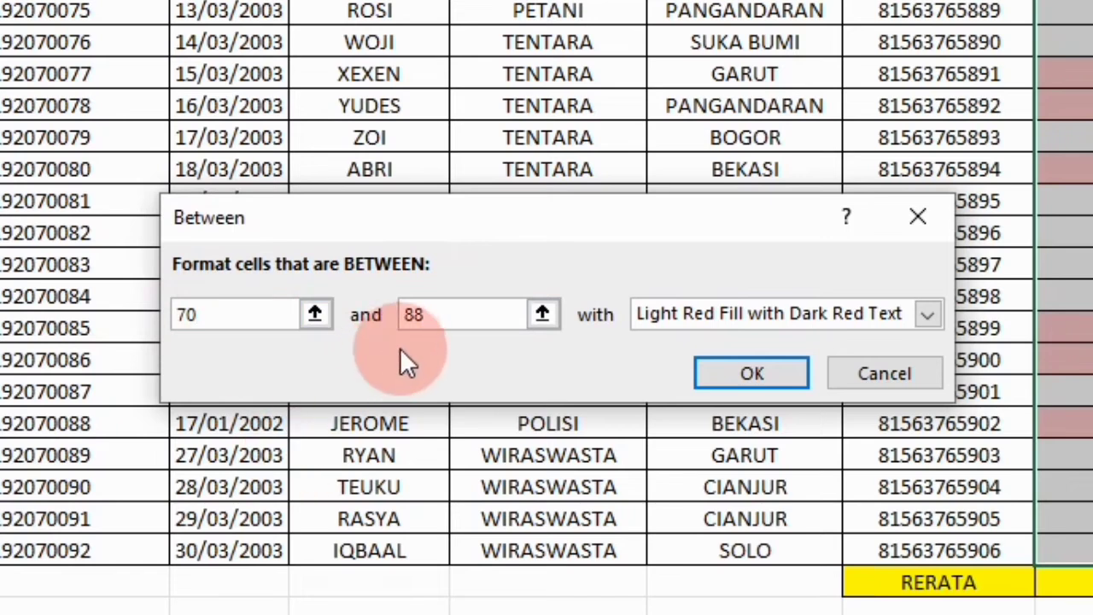
{"action": "left_click", "coordinate": [480, 313]}
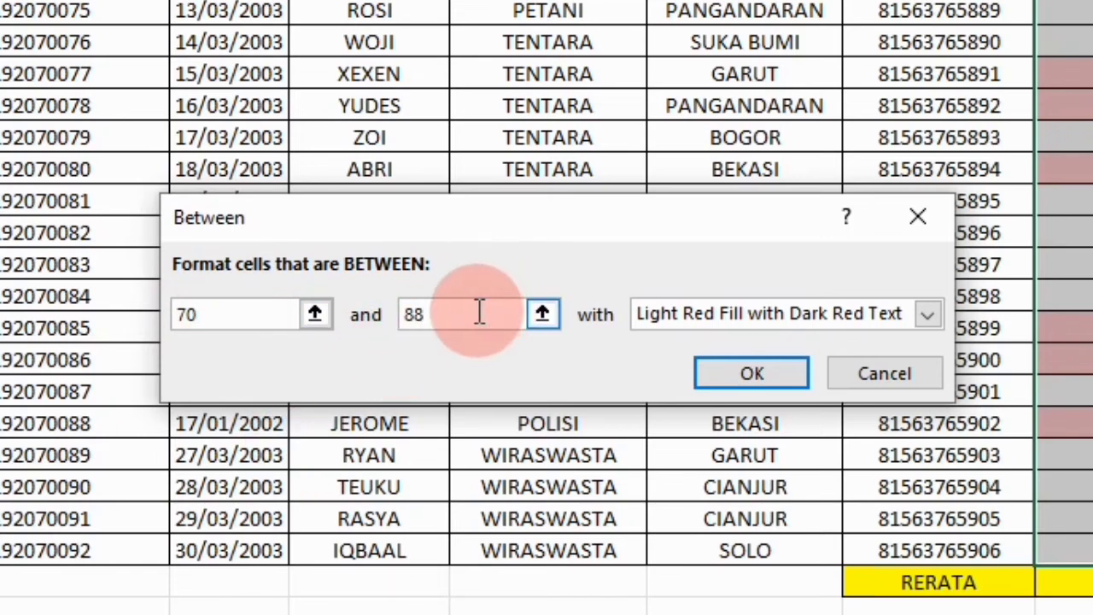
{"action": "key", "text": "Return"}
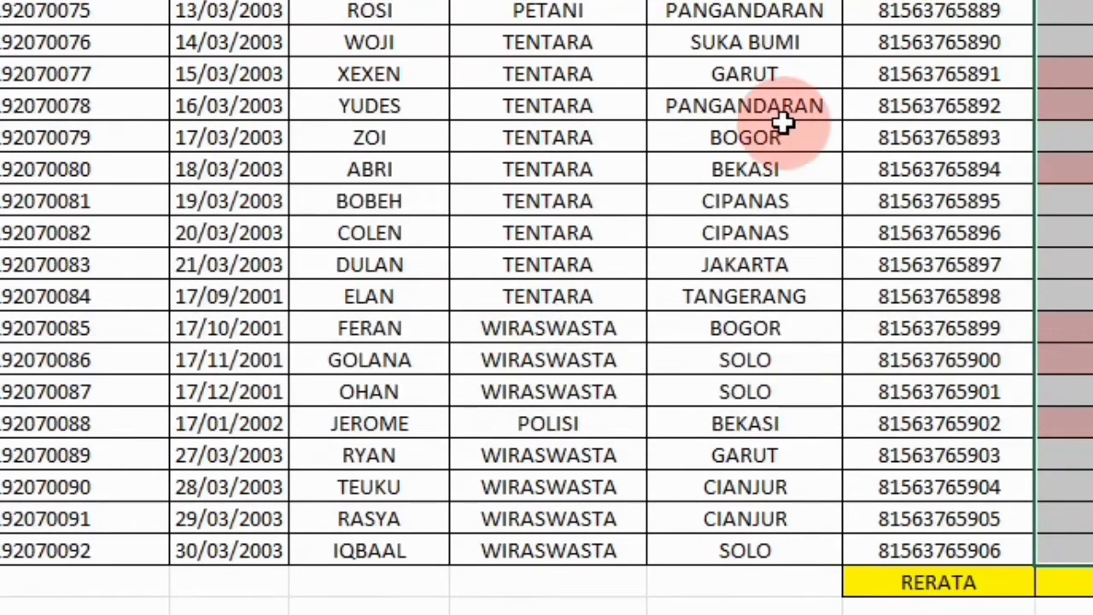
Add another Between rule to the scores in J4:J95 for values from 70 to 90 with Light Red Fill with Dark Red Text
{"action": "left_click", "coordinate": [736, 1]}
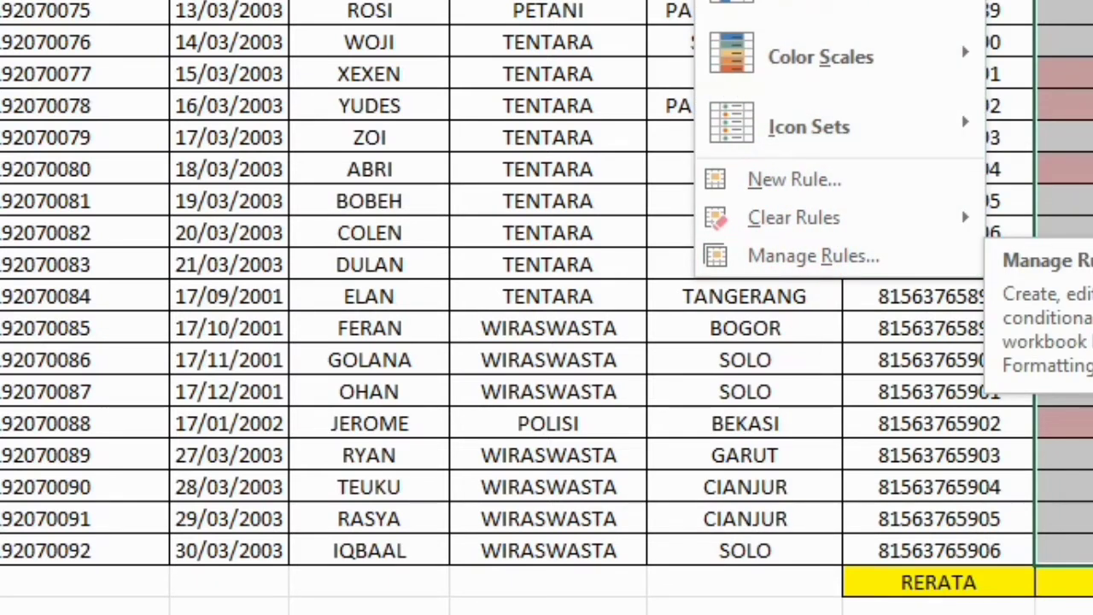
{"action": "mouse_move", "coordinate": [811, 2]}
{"action": "left_click", "coordinate": [1058, 3]}
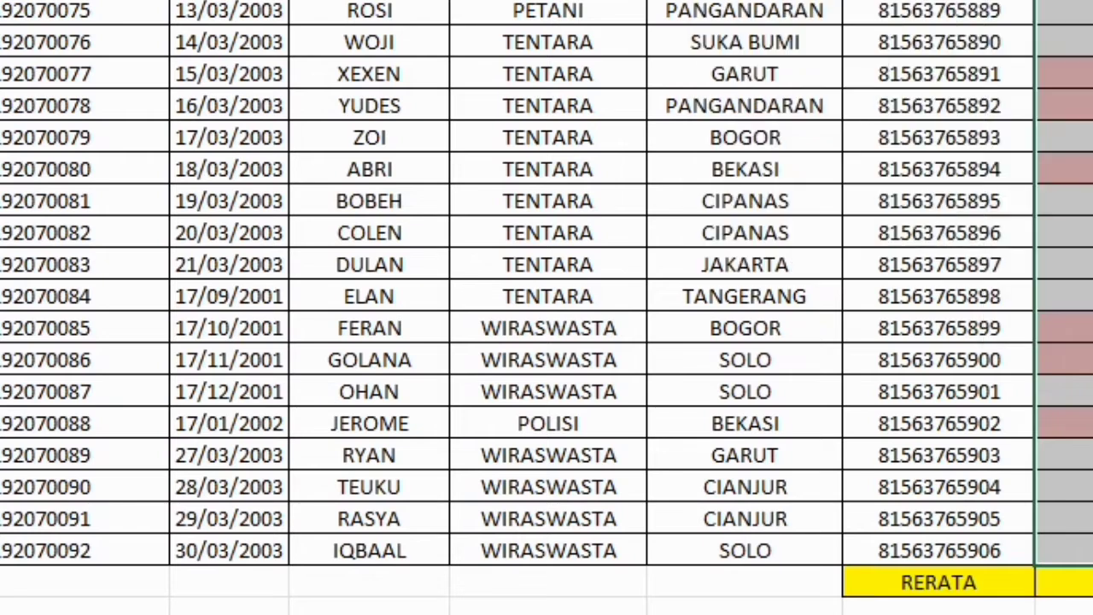
{"action": "left_click", "coordinate": [232, 309]}
{"action": "left_click_drag", "start_coordinate": [232, 309], "coordinate": [149, 318]}
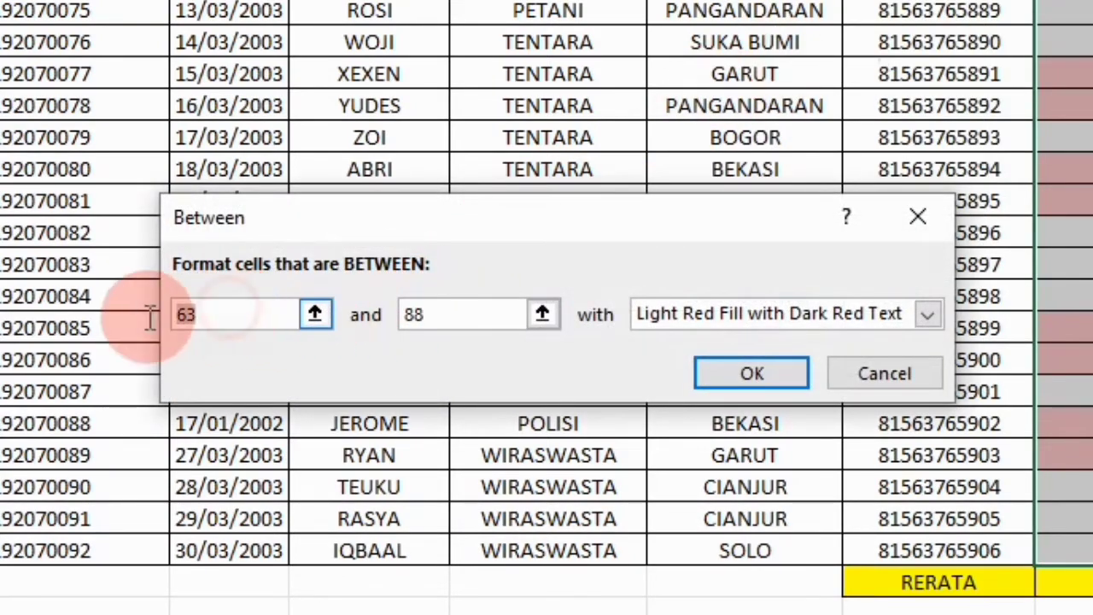
{"action": "type", "text": "70"}
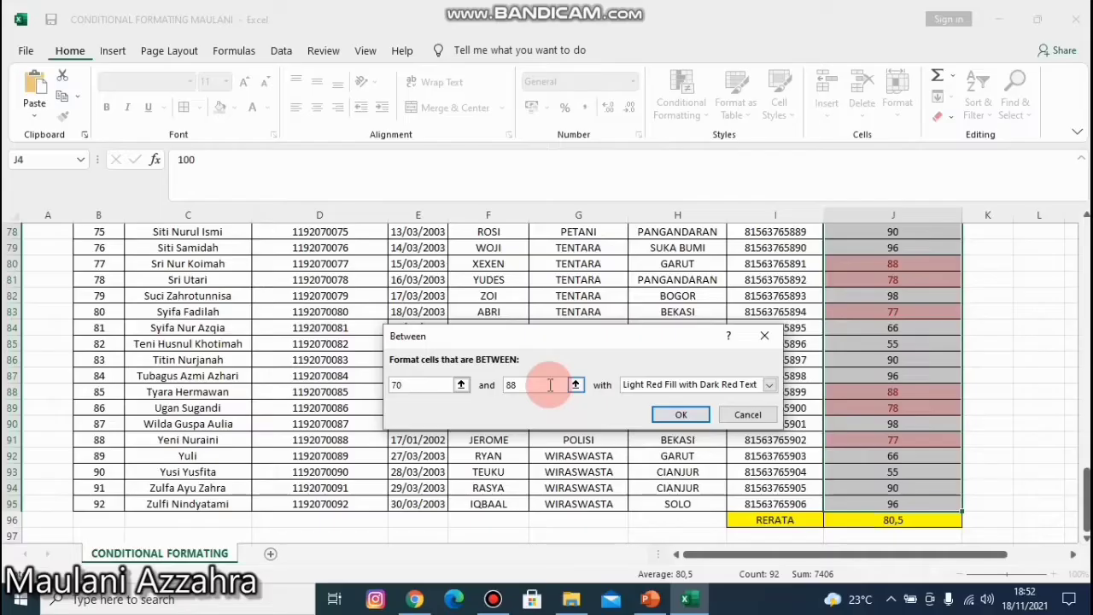
{"action": "key", "text": "BackSpace"}
{"action": "key", "text": "BackSpace"}
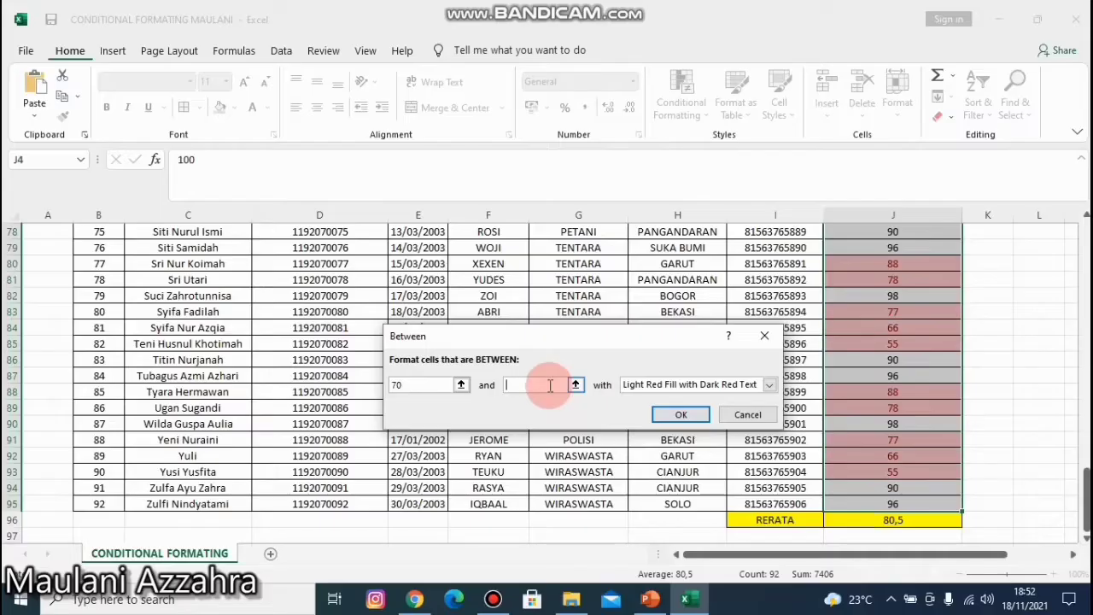
{"action": "type", "text": "90"}
{"action": "left_click", "coordinate": [680, 414]}
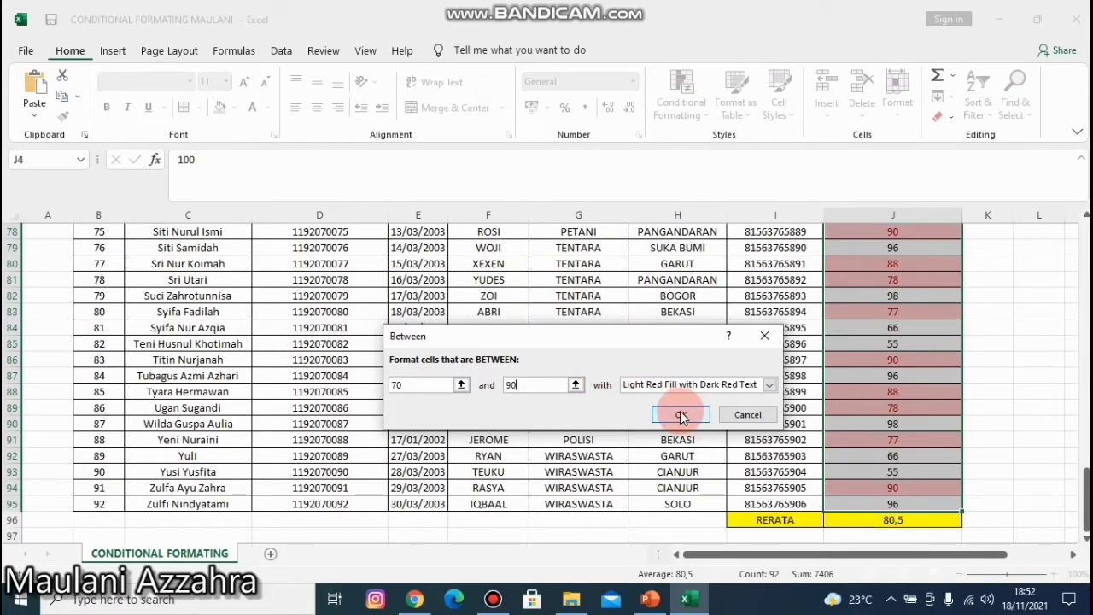
Look over the highlighted scores up to the first row and undo both Between rules on J4:J95
{"action": "left_click", "coordinate": [915, 455]}
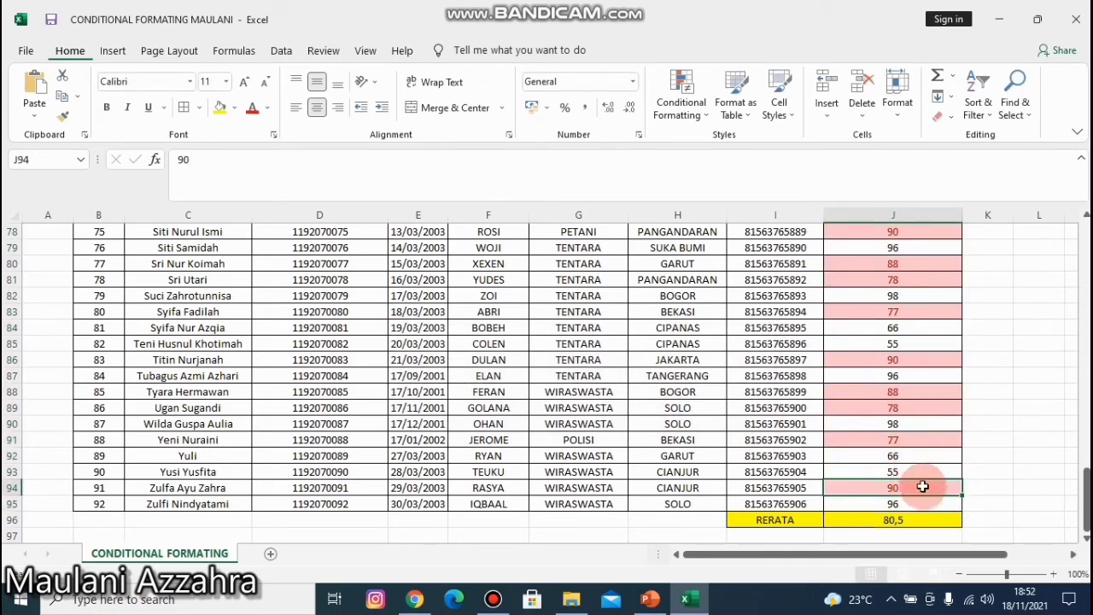
{"action": "scroll", "coordinate": [922, 487], "scroll_direction": "up", "scroll_amount": 7}
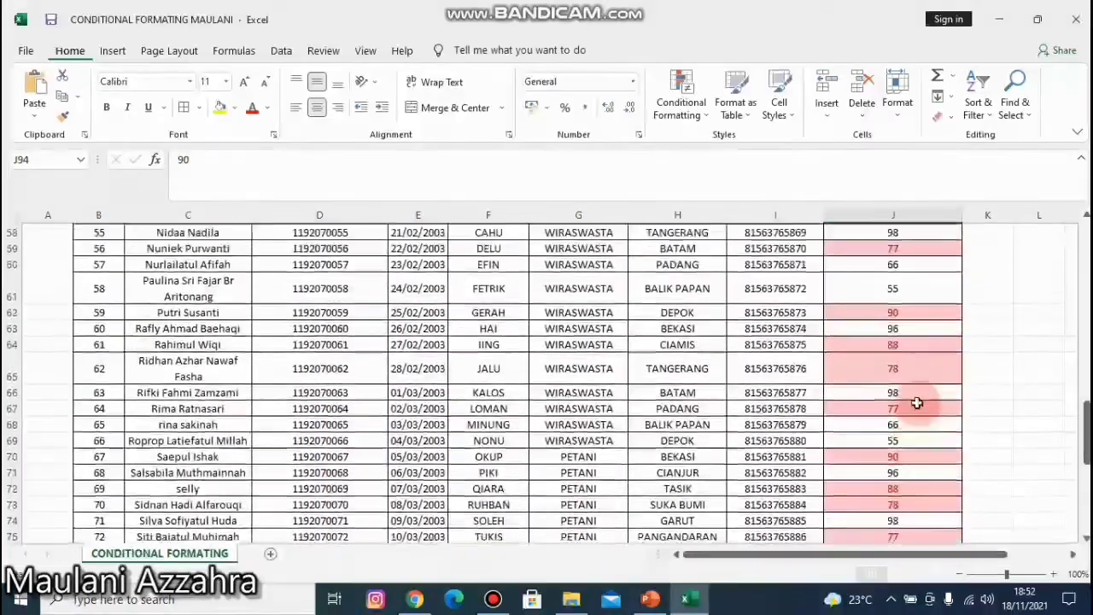
{"action": "scroll", "coordinate": [918, 397], "scroll_direction": "up", "scroll_amount": 6}
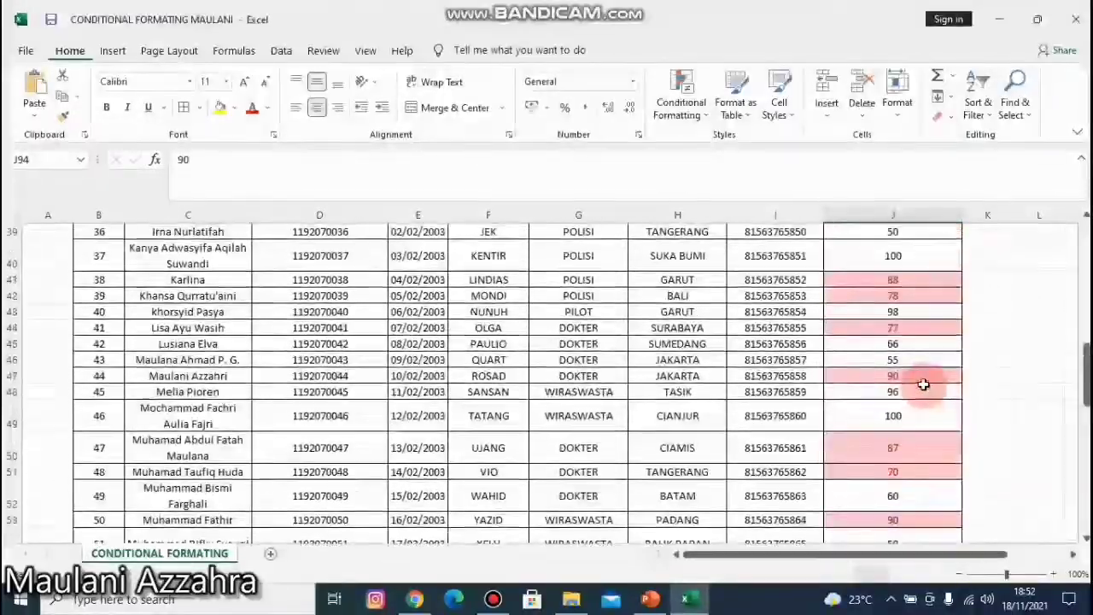
{"action": "scroll", "coordinate": [920, 382], "scroll_direction": "up", "scroll_amount": 12}
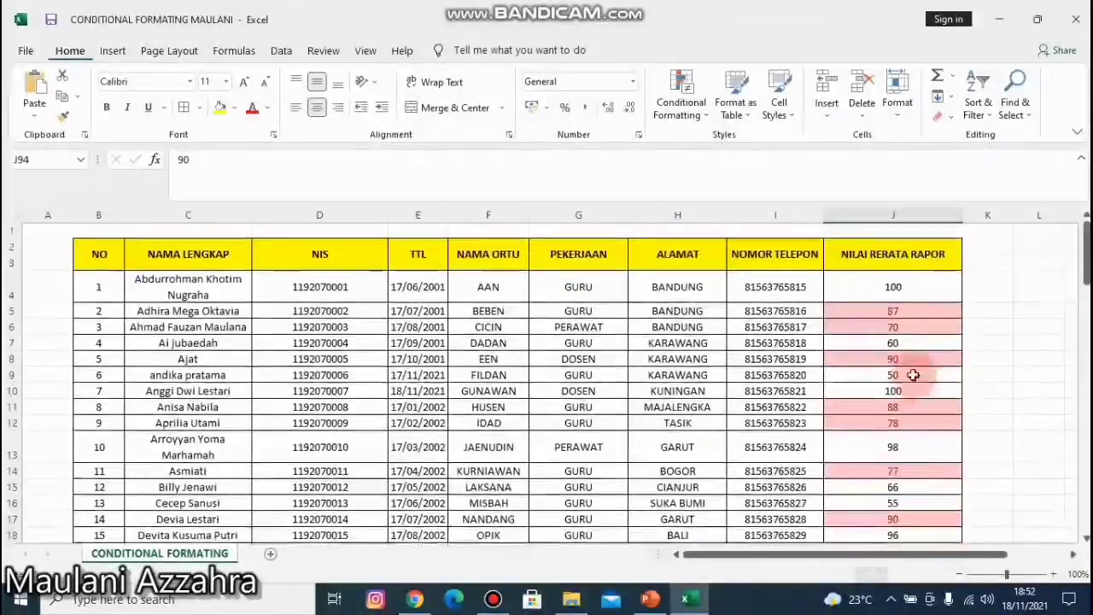
{"action": "left_click", "coordinate": [895, 293]}
{"action": "key", "text": "ctrl+shift+Down"}
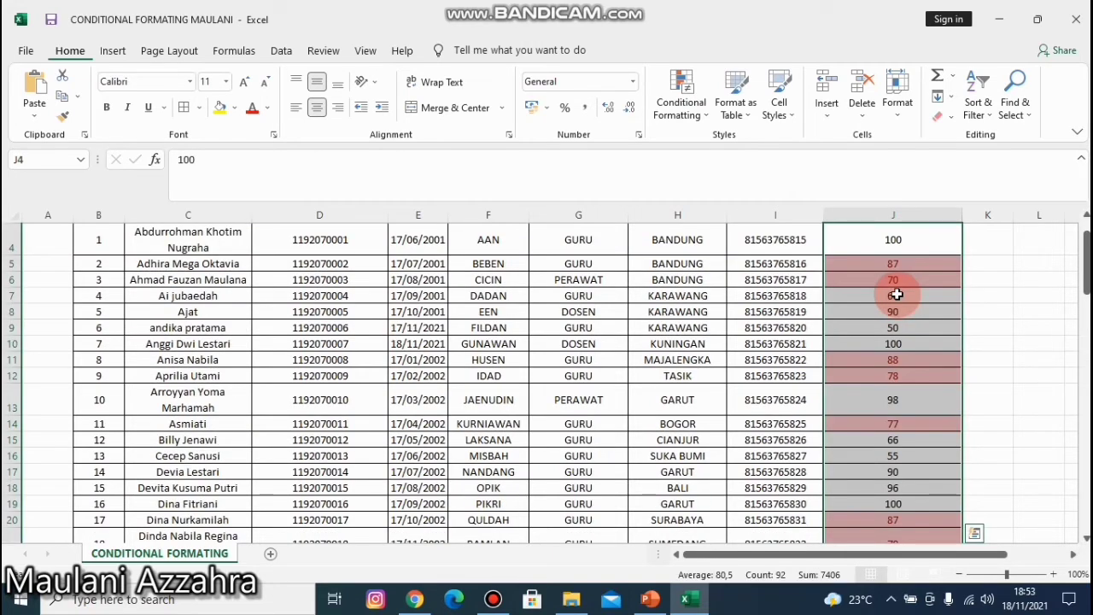
{"action": "scroll", "coordinate": [896, 293], "scroll_direction": "up", "scroll_amount": 1}
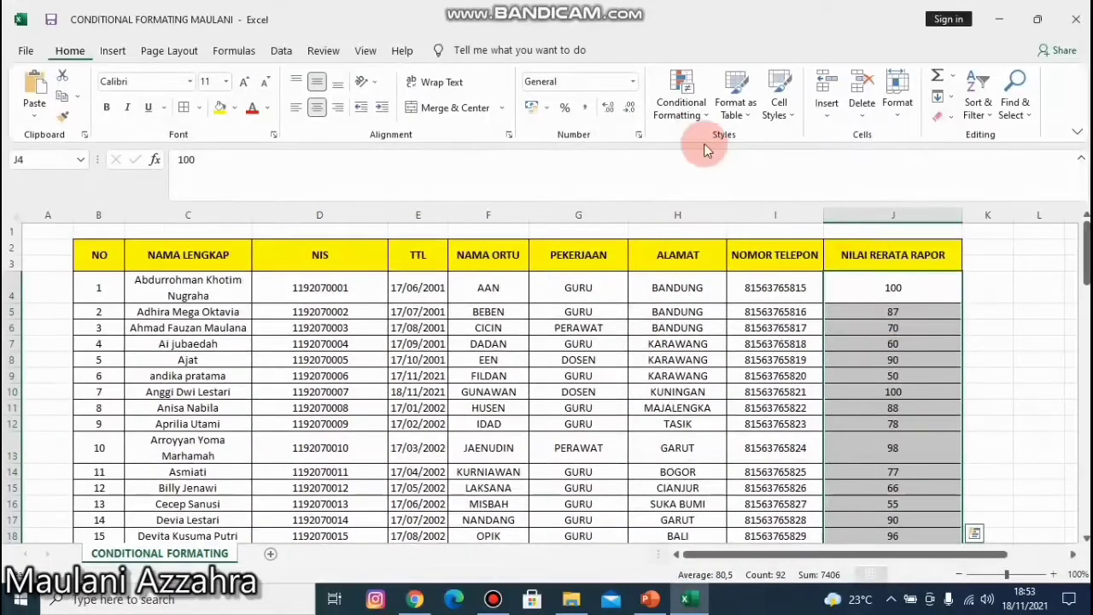
Highlight the scores in J4:J95 that are equal to 75 using Light Red Fill with Dark Red Text
{"action": "left_click", "coordinate": [684, 117]}
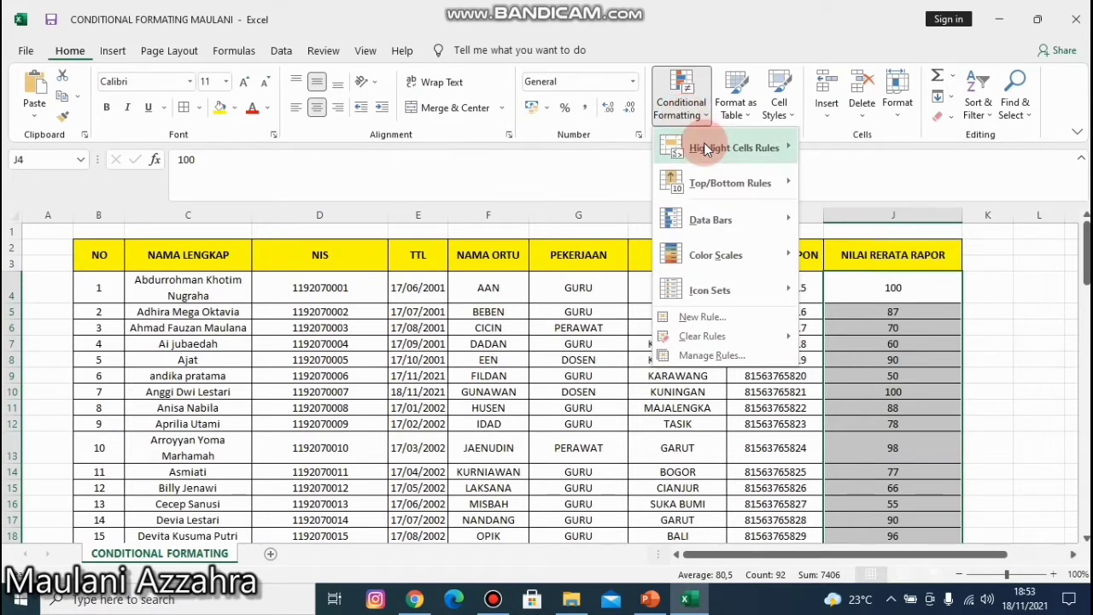
{"action": "mouse_move", "coordinate": [734, 148]}
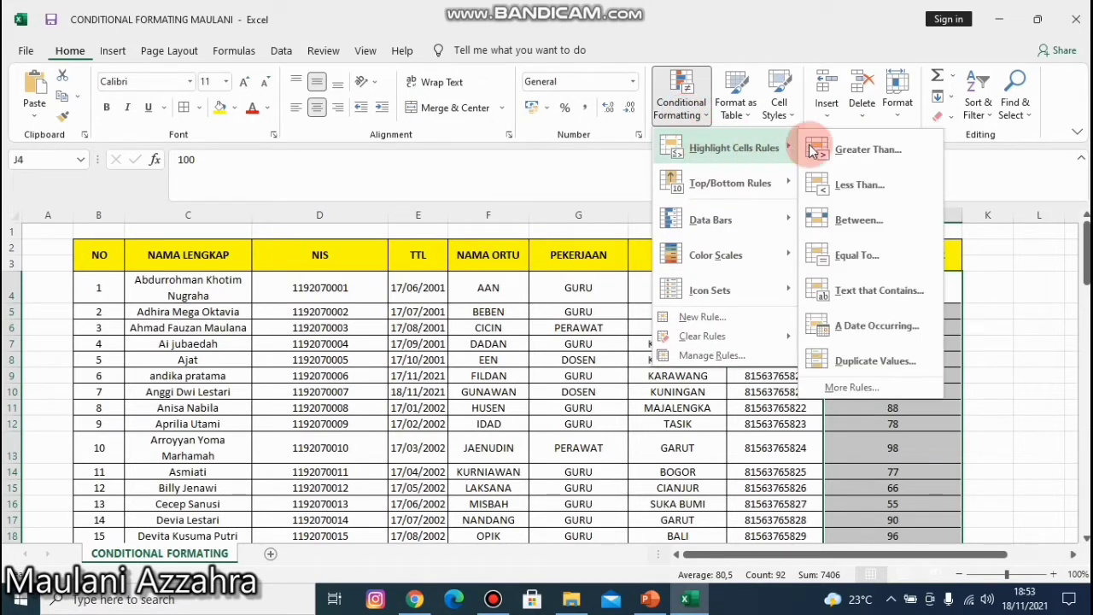
{"action": "left_click", "coordinate": [877, 254]}
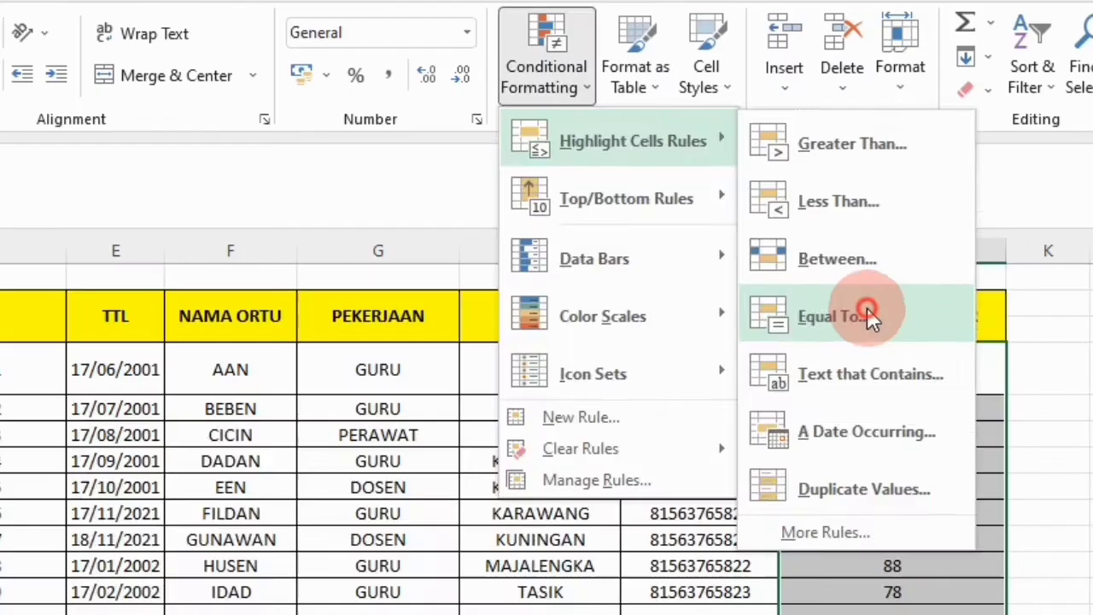
{"action": "type", "text": "75"}
{"action": "left_click", "coordinate": [493, 380]}
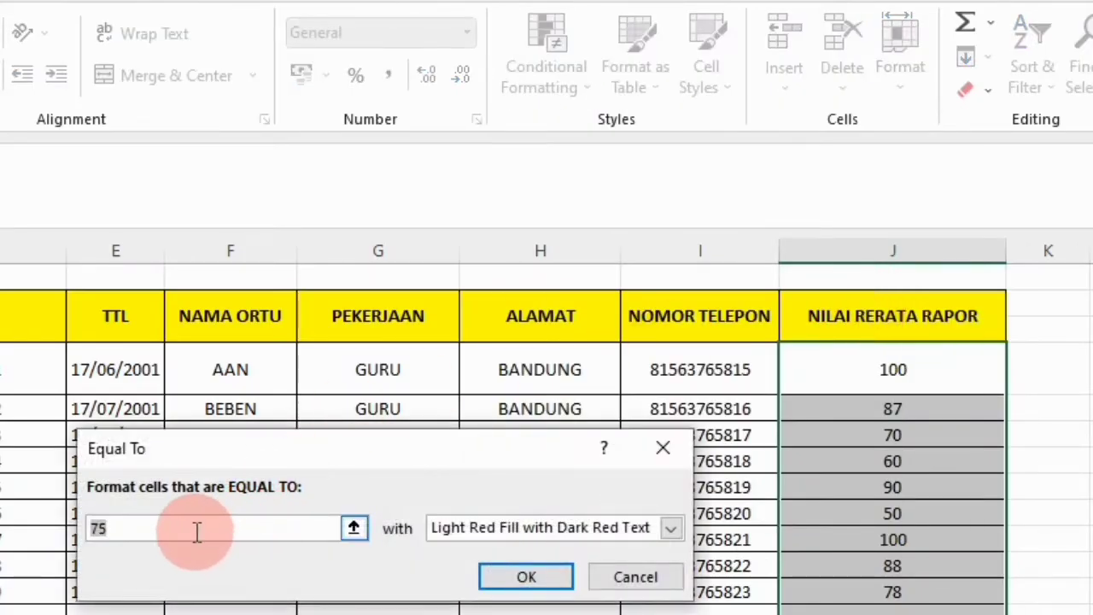
{"action": "double_click", "coordinate": [188, 533]}
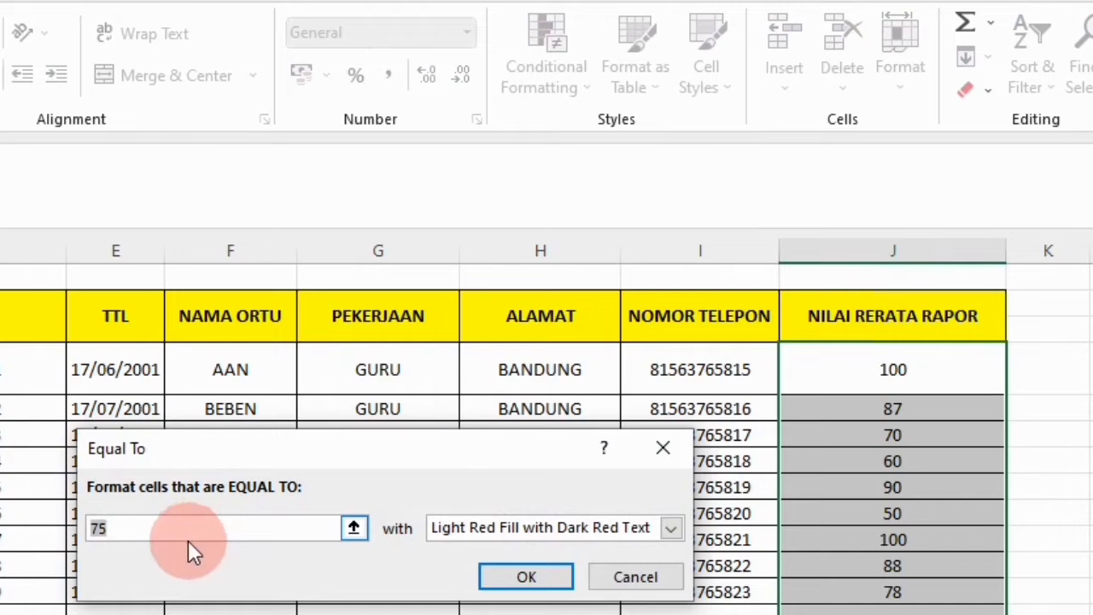
{"action": "left_click", "coordinate": [184, 535]}
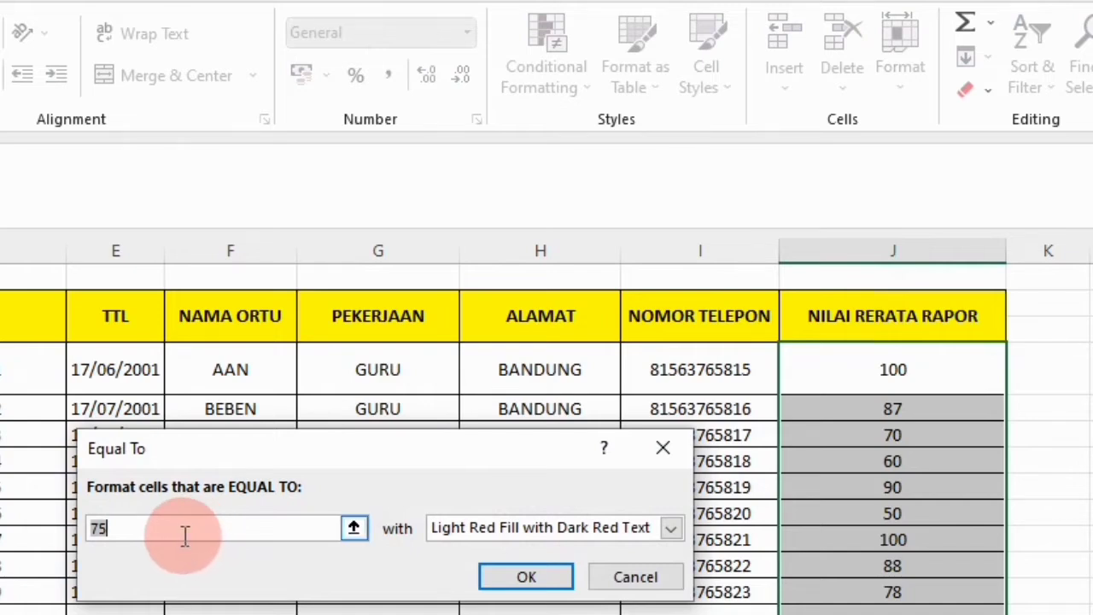
{"action": "left_click", "coordinate": [525, 576]}
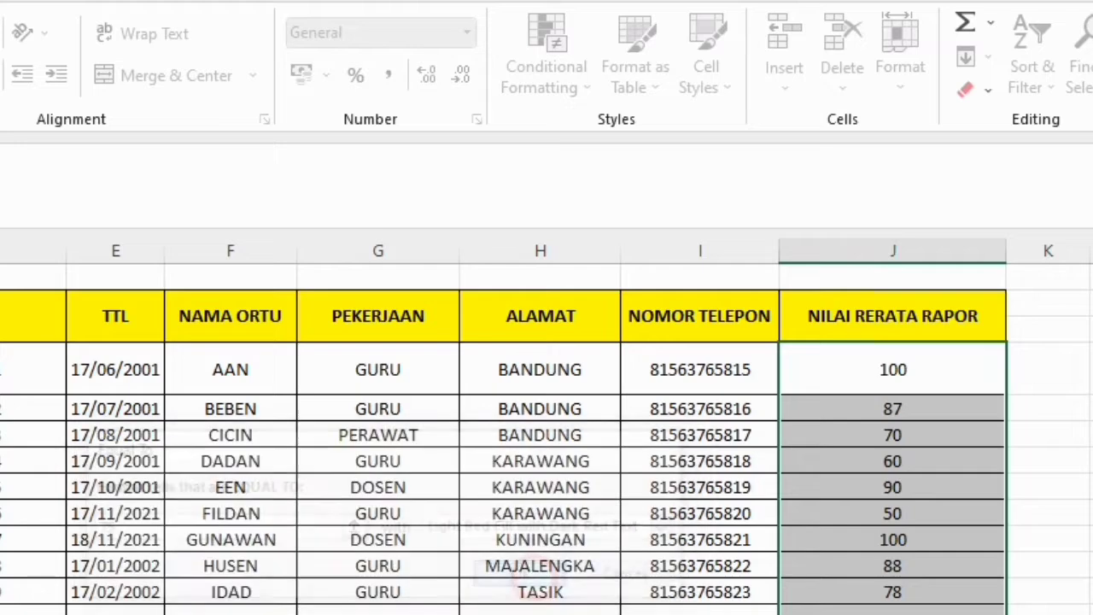
Check the whole NILAI RERATA RAPOR column for scores highlighted by the Equal To rule
{"action": "scroll", "coordinate": [849, 565], "scroll_direction": "down", "scroll_amount": 3}
{"action": "scroll", "coordinate": [850, 565], "scroll_direction": "down", "scroll_amount": 12}
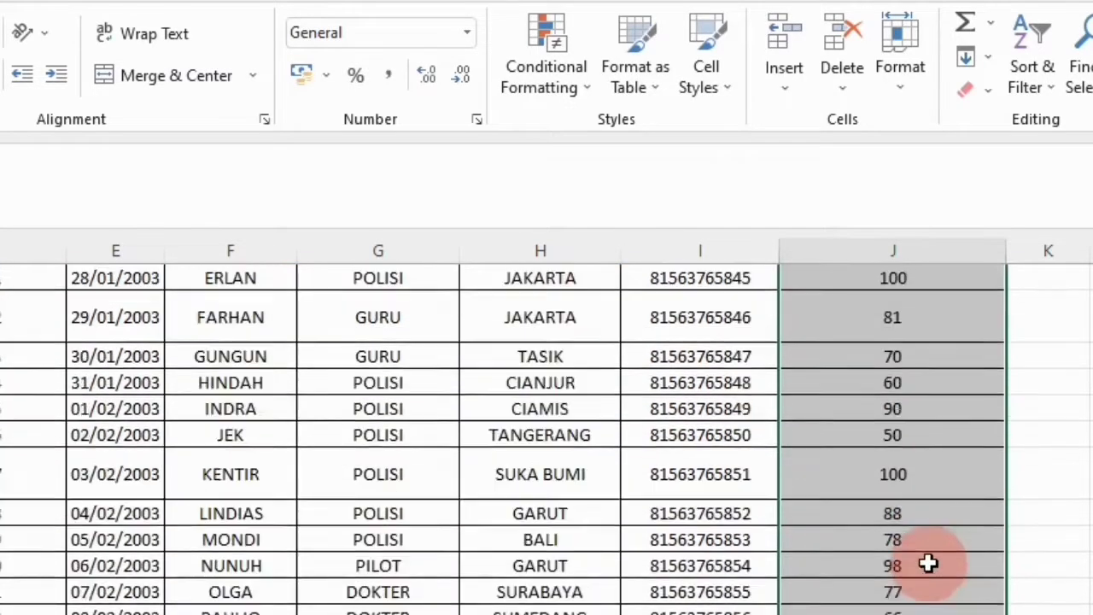
{"action": "scroll", "coordinate": [931, 559], "scroll_direction": "down", "scroll_amount": 11}
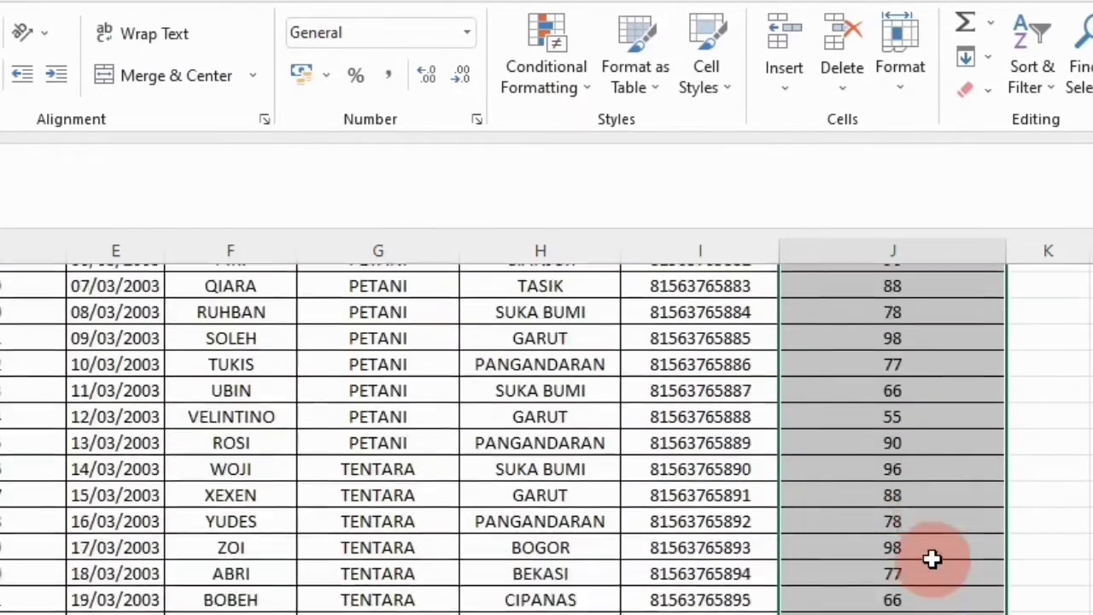
{"action": "scroll", "coordinate": [930, 560], "scroll_direction": "down", "scroll_amount": 2}
{"action": "scroll", "coordinate": [930, 560], "scroll_direction": "up", "scroll_amount": 2}
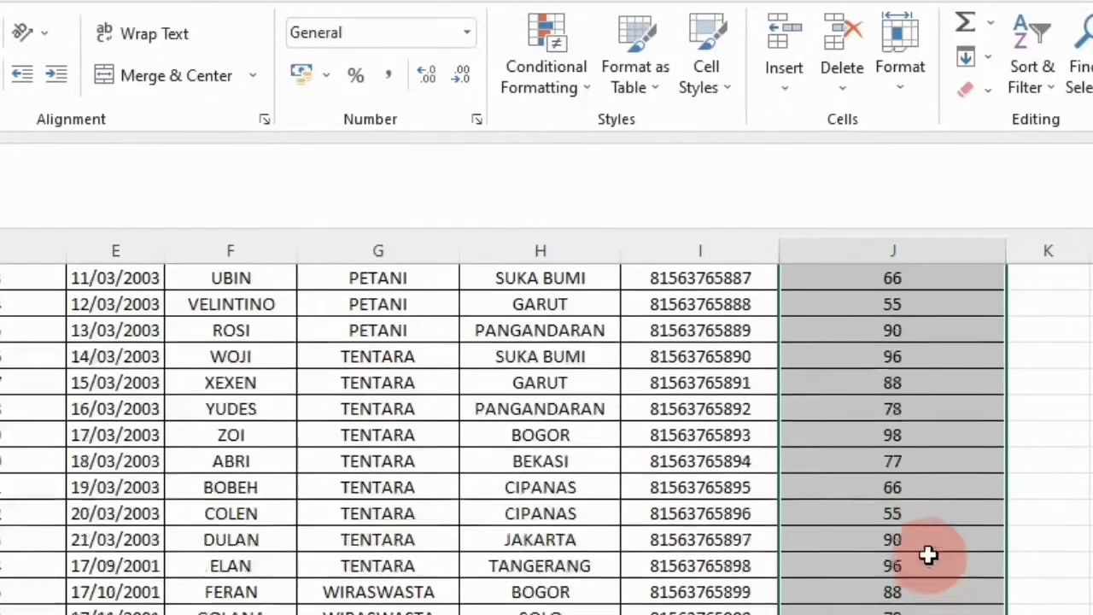
{"action": "left_click", "coordinate": [916, 472]}
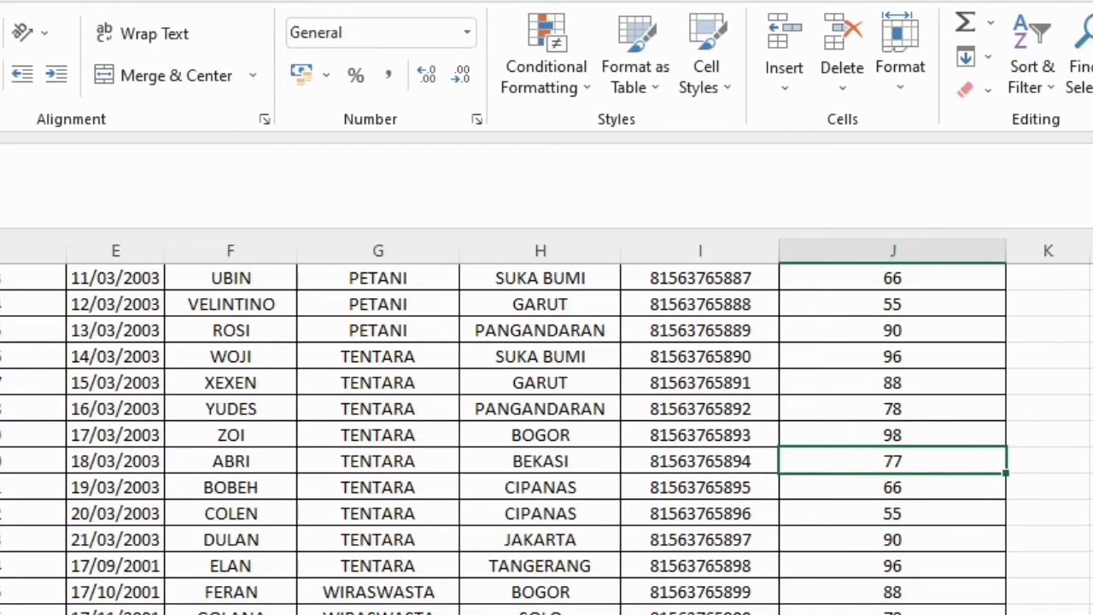
{"action": "scroll", "coordinate": [946, 549], "scroll_direction": "down", "scroll_amount": 1}
{"action": "scroll", "coordinate": [895, 605], "scroll_direction": "down", "scroll_amount": 2}
{"action": "left_click_drag", "start_coordinate": [896, 602], "coordinate": [937, 357]}
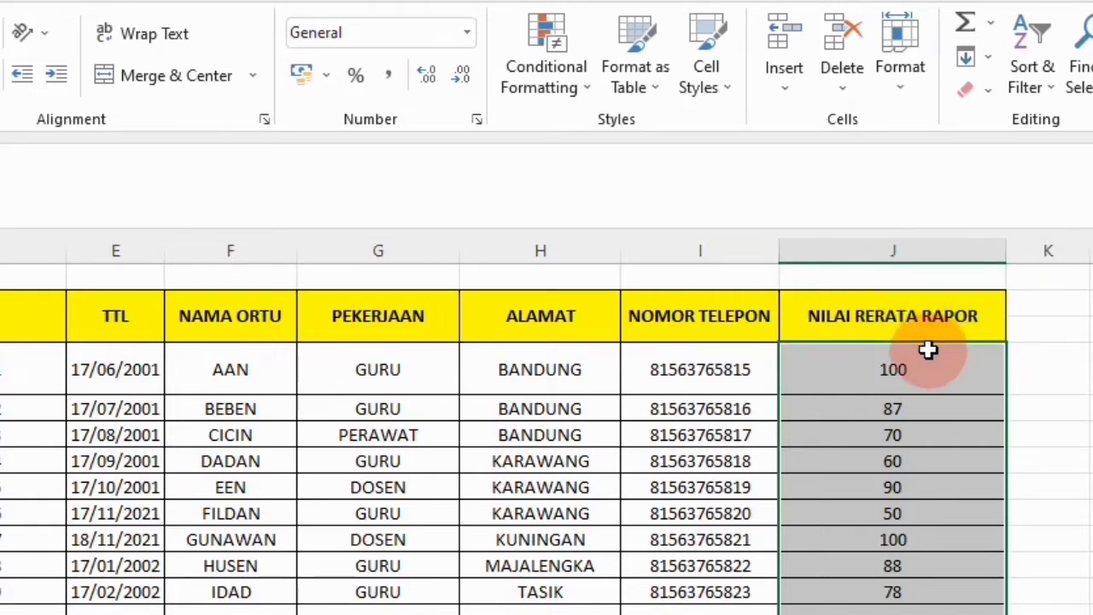
{"action": "left_click", "coordinate": [546, 85]}
{"action": "mouse_move", "coordinate": [590, 136]}
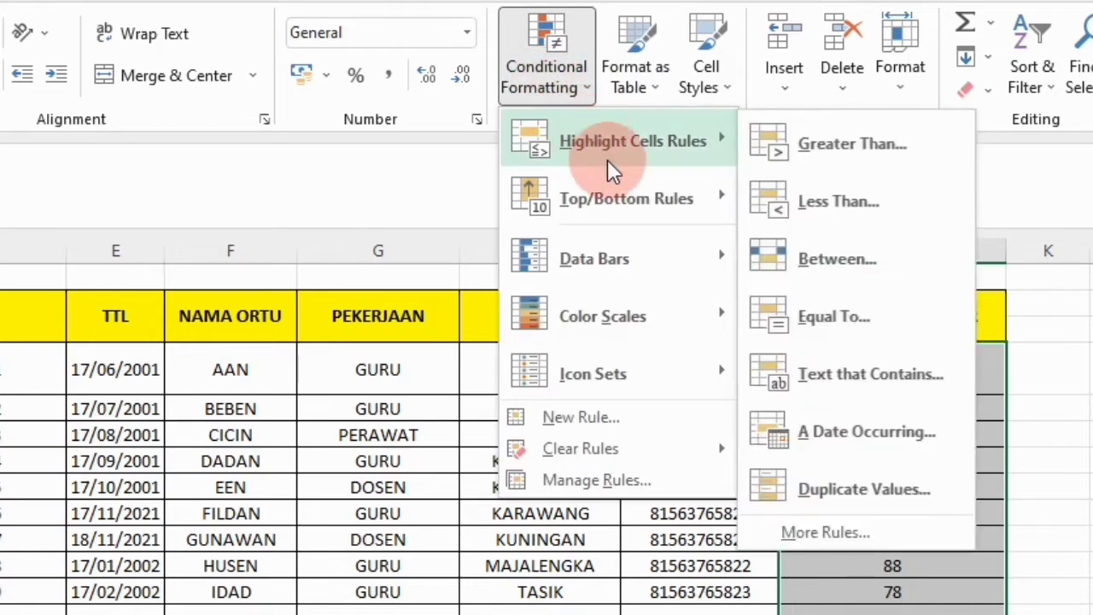
{"action": "left_click", "coordinate": [776, 259]}
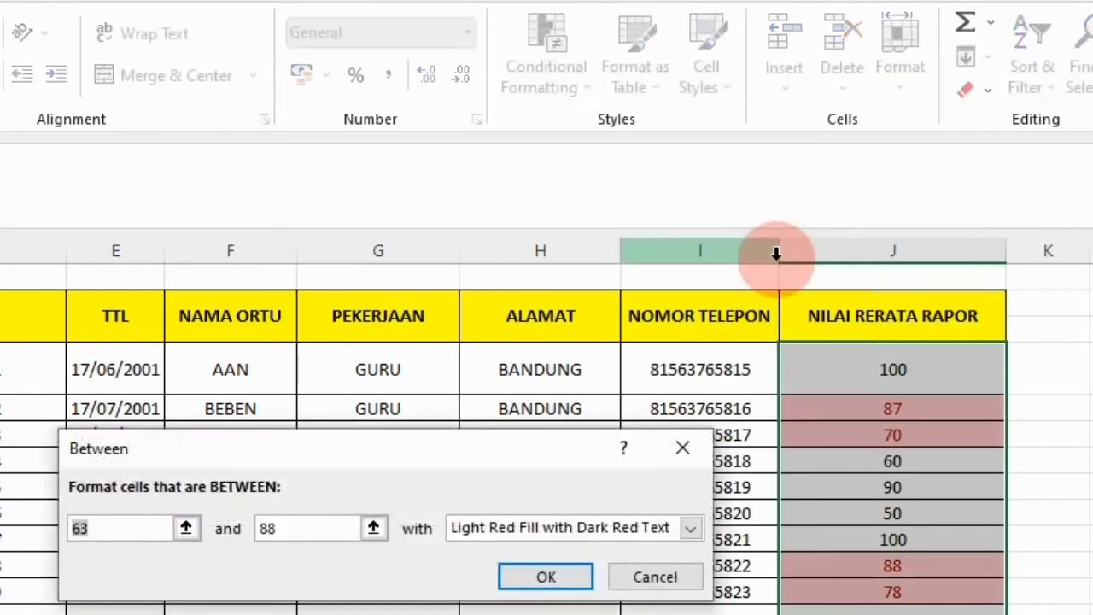
{"action": "left_click", "coordinate": [692, 454]}
Highlight the scores in J4:J95 that are equal to 77 with Light Red Fill with Dark Red Text and look over the column
{"action": "left_click", "coordinate": [574, 101]}
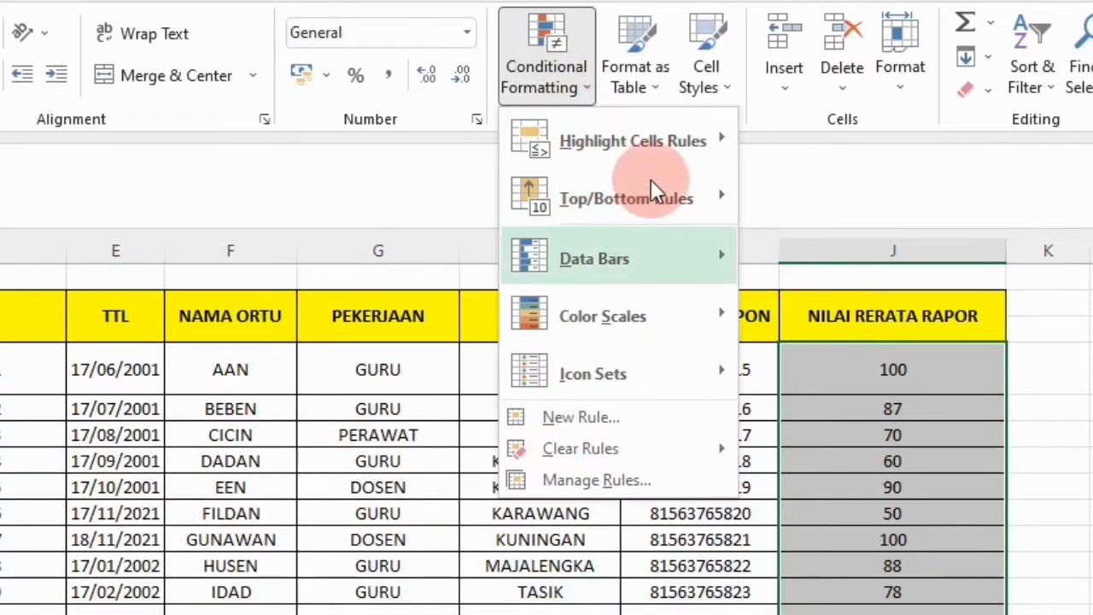
{"action": "mouse_move", "coordinate": [662, 152]}
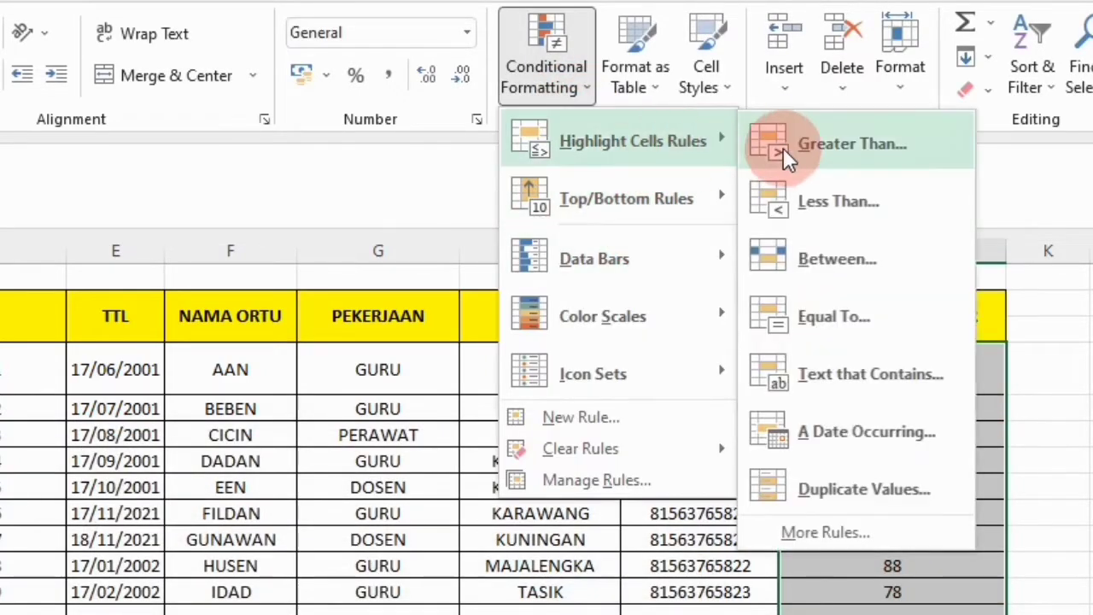
{"action": "left_click", "coordinate": [868, 317]}
{"action": "left_click", "coordinate": [130, 528]}
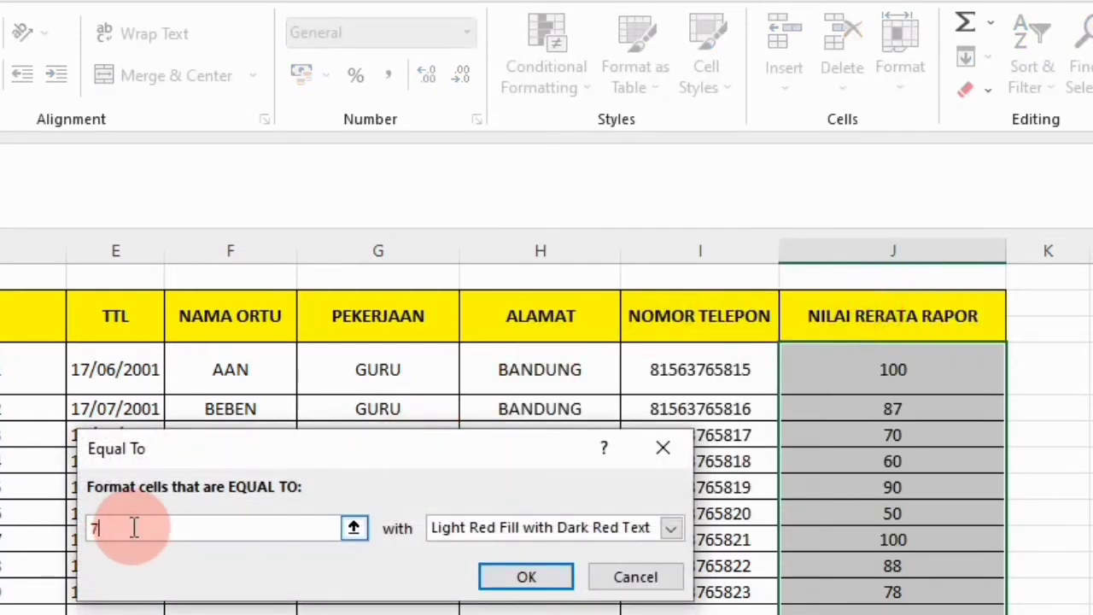
{"action": "type", "text": "77"}
{"action": "left_click", "coordinate": [516, 577]}
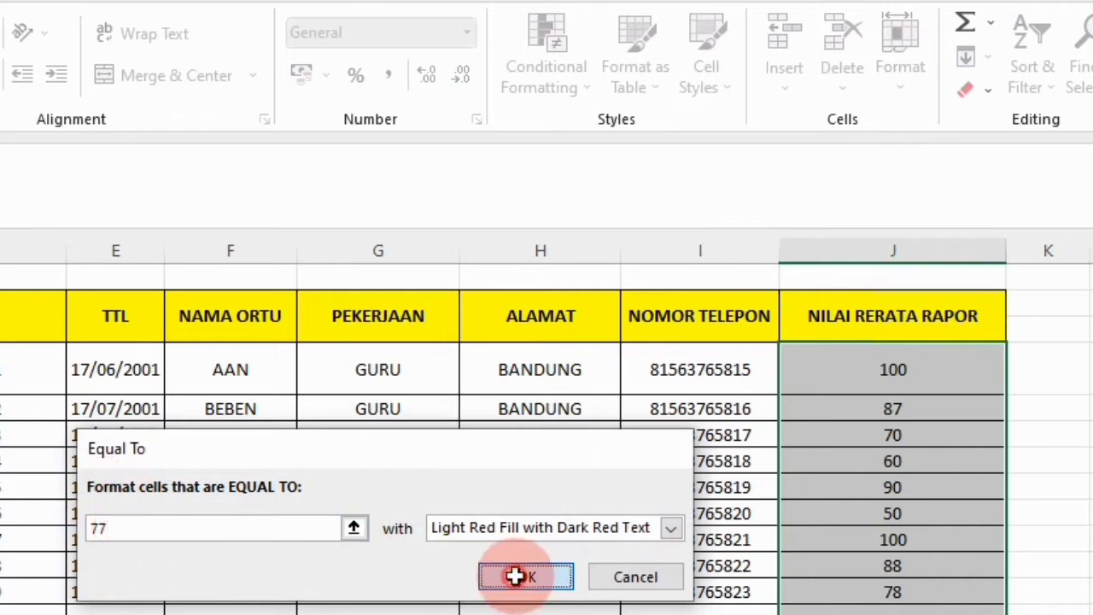
{"action": "scroll", "coordinate": [910, 590], "scroll_direction": "down", "scroll_amount": 5}
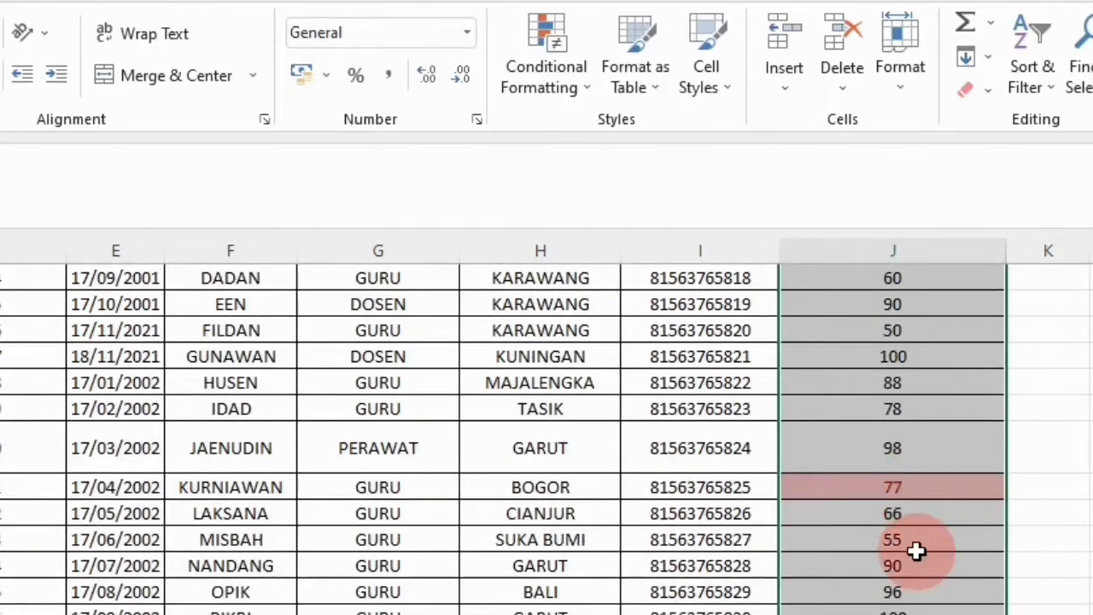
{"action": "scroll", "coordinate": [922, 591], "scroll_direction": "down", "scroll_amount": 15}
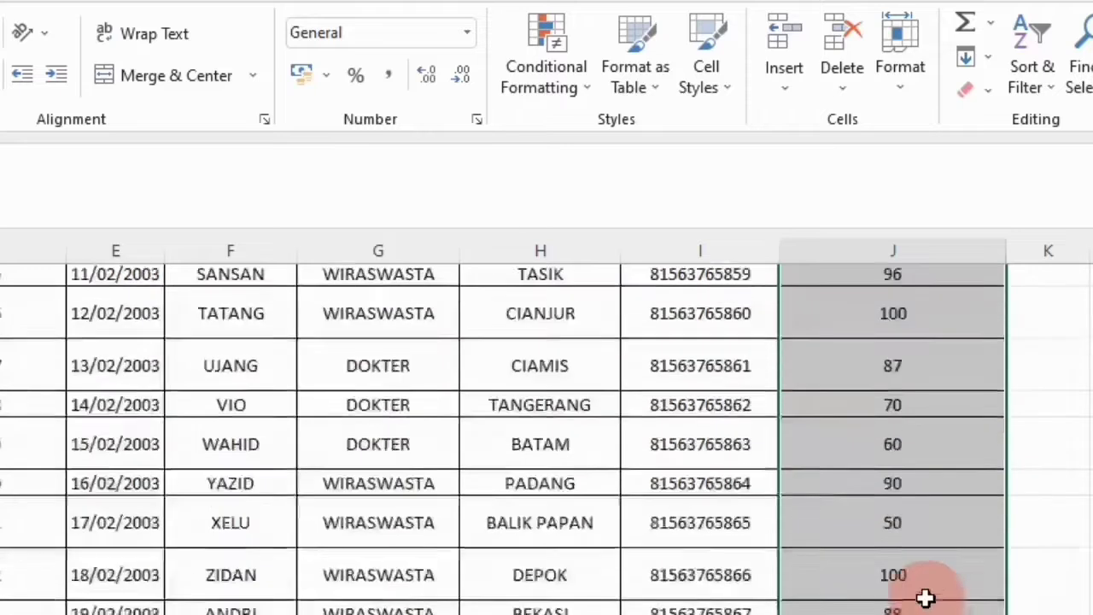
{"action": "scroll", "coordinate": [927, 608], "scroll_direction": "down", "scroll_amount": 6}
{"action": "scroll", "coordinate": [947, 539], "scroll_direction": "up", "scroll_amount": 20}
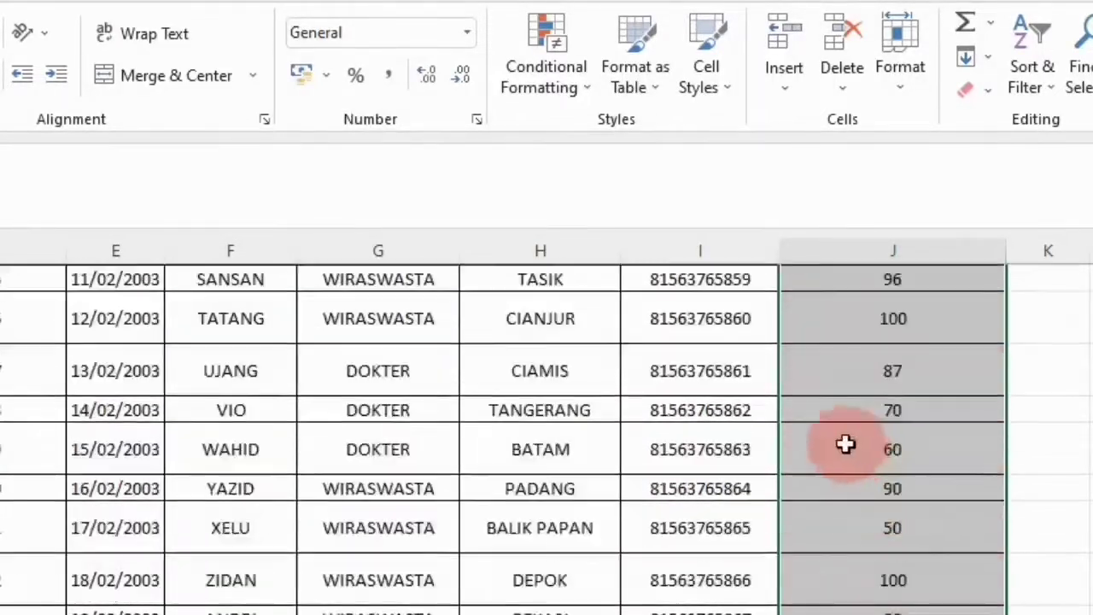
{"action": "scroll", "coordinate": [714, 413], "scroll_direction": "up", "scroll_amount": 6}
Highlight the PEKERJAAN entries in G4:G95 equal to POLISI with Light Red Fill with Dark Red Text and look over the column
{"action": "left_click", "coordinate": [375, 363]}
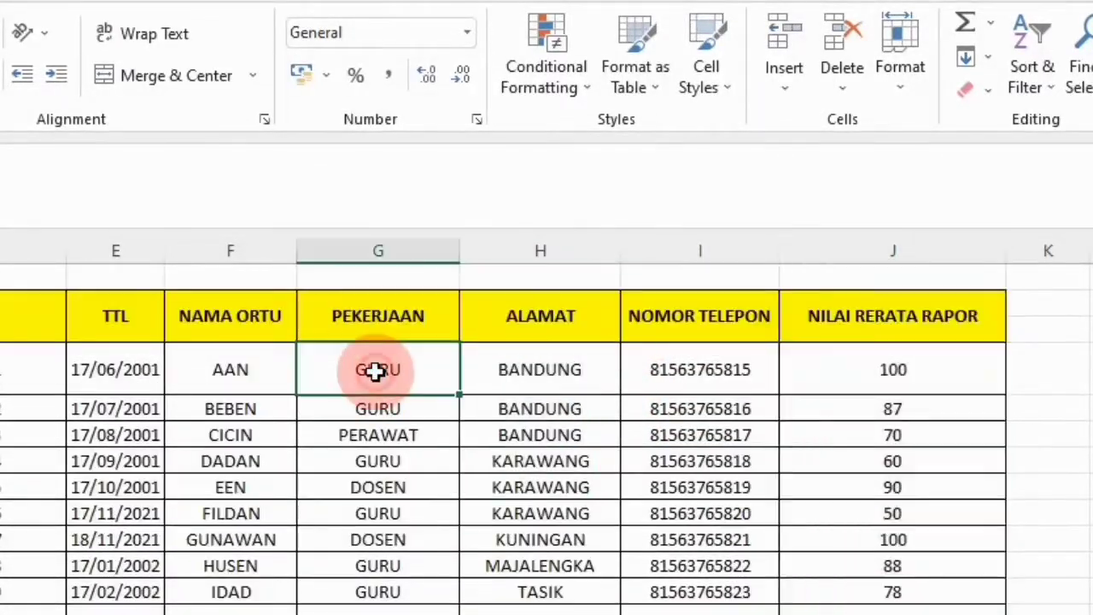
{"action": "left_click_drag", "start_coordinate": [373, 378], "coordinate": [393, 613]}
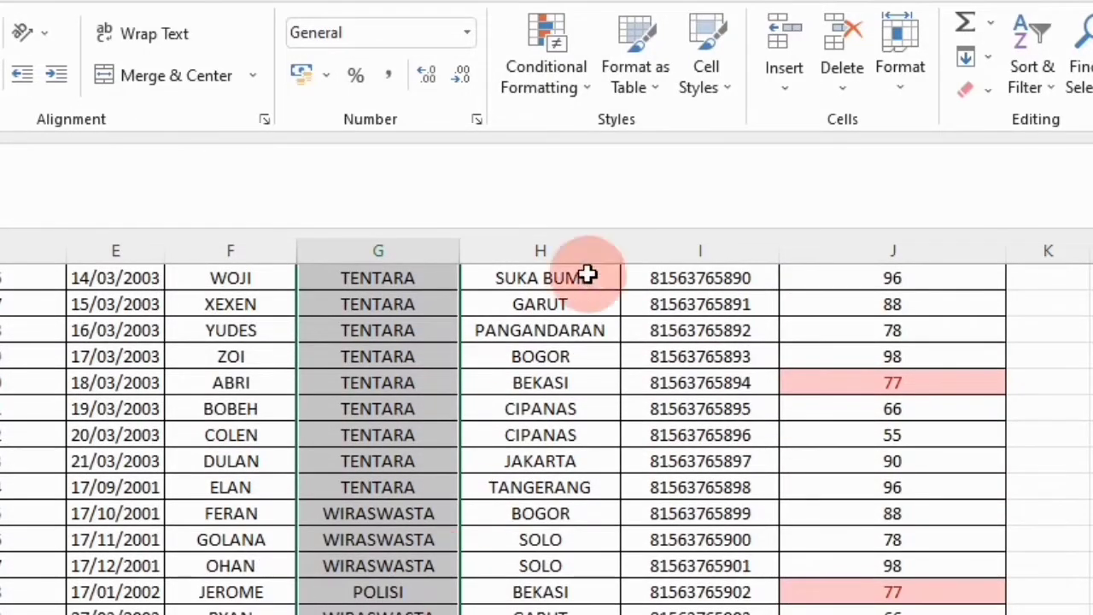
{"action": "left_click", "coordinate": [581, 92]}
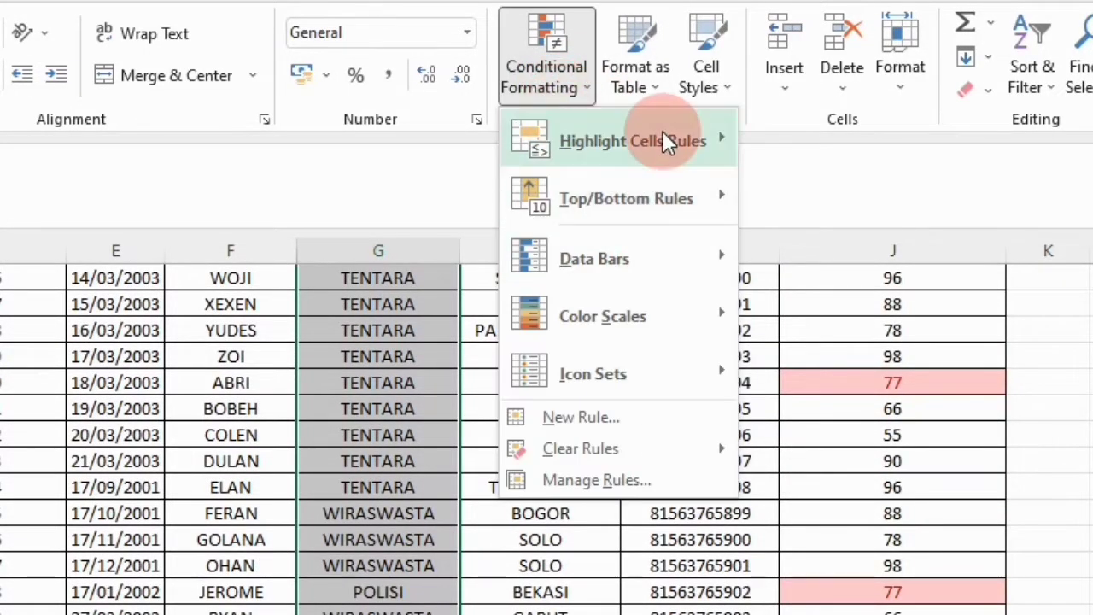
{"action": "mouse_move", "coordinate": [713, 147]}
{"action": "left_click", "coordinate": [888, 309]}
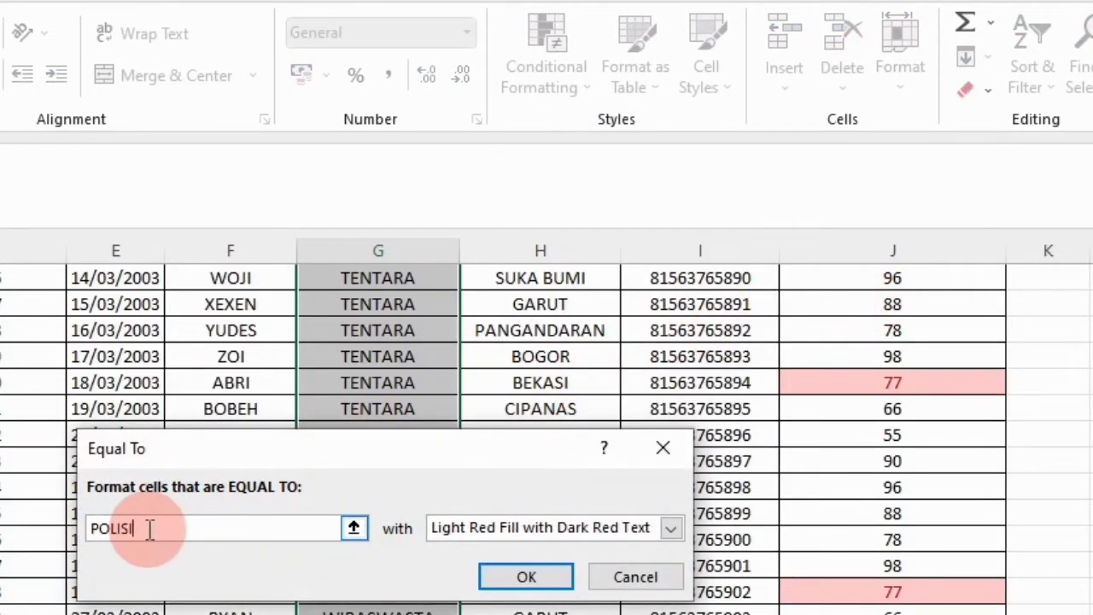
{"action": "left_click", "coordinate": [519, 576]}
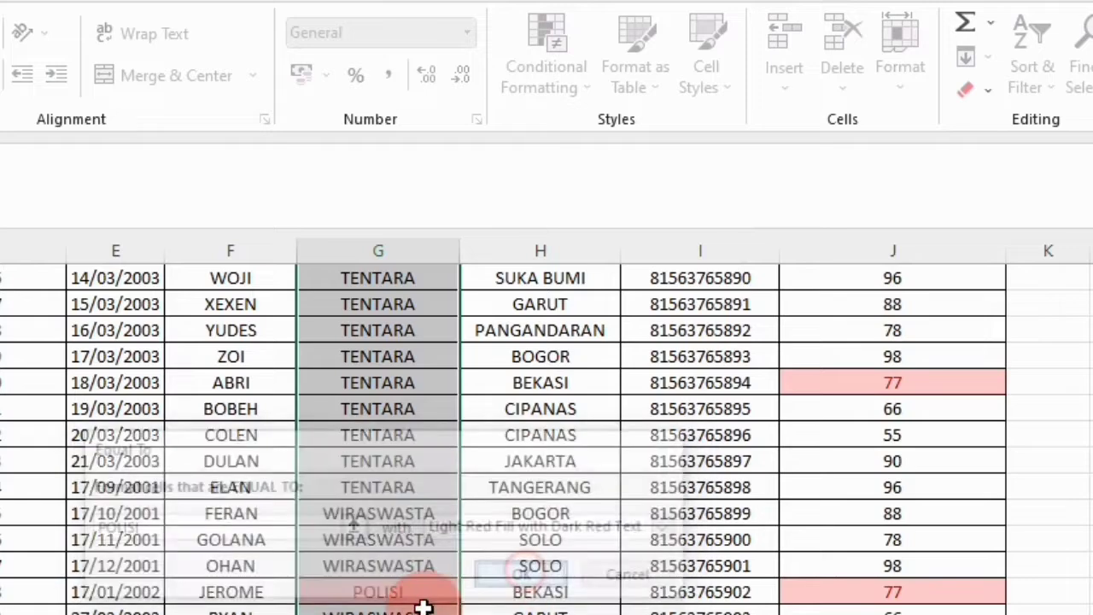
{"action": "scroll", "coordinate": [417, 500], "scroll_direction": "up", "scroll_amount": 14}
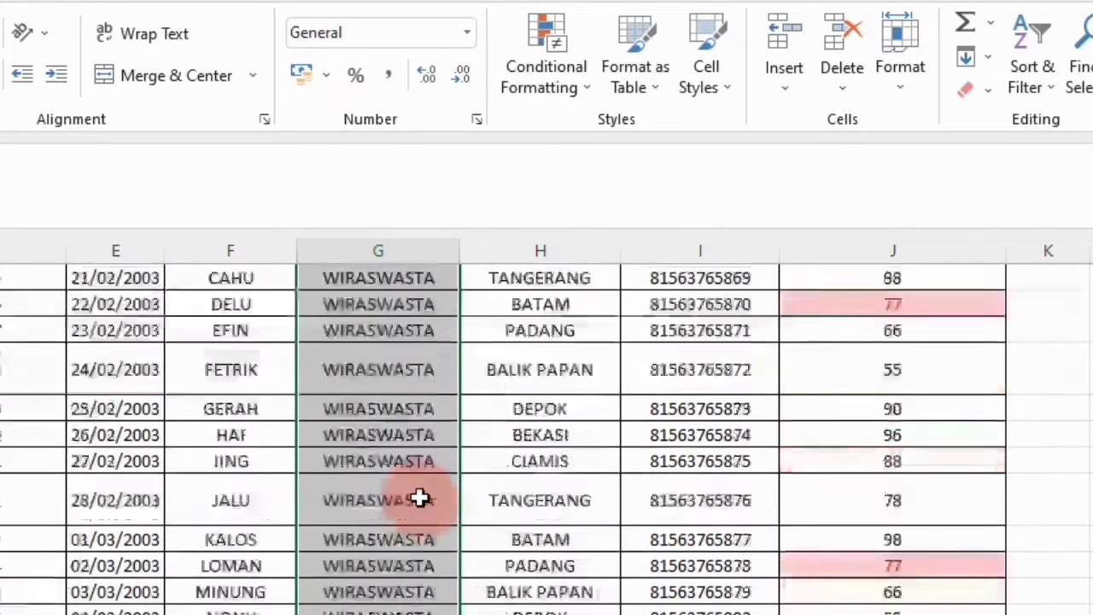
{"action": "scroll", "coordinate": [415, 474], "scroll_direction": "up", "scroll_amount": 7}
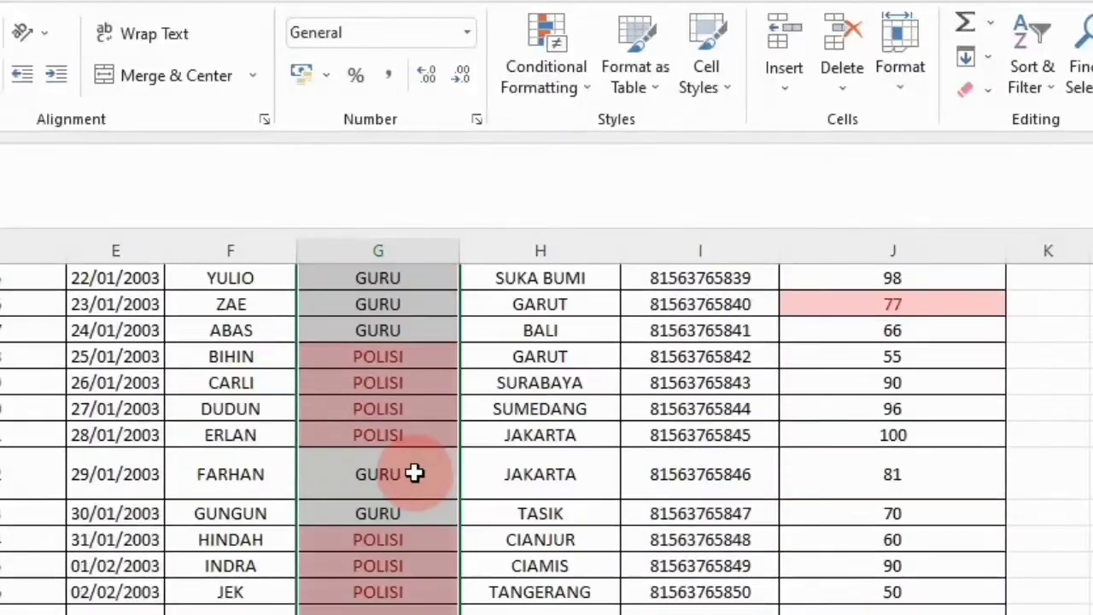
{"action": "scroll", "coordinate": [415, 473], "scroll_direction": "up", "scroll_amount": 5}
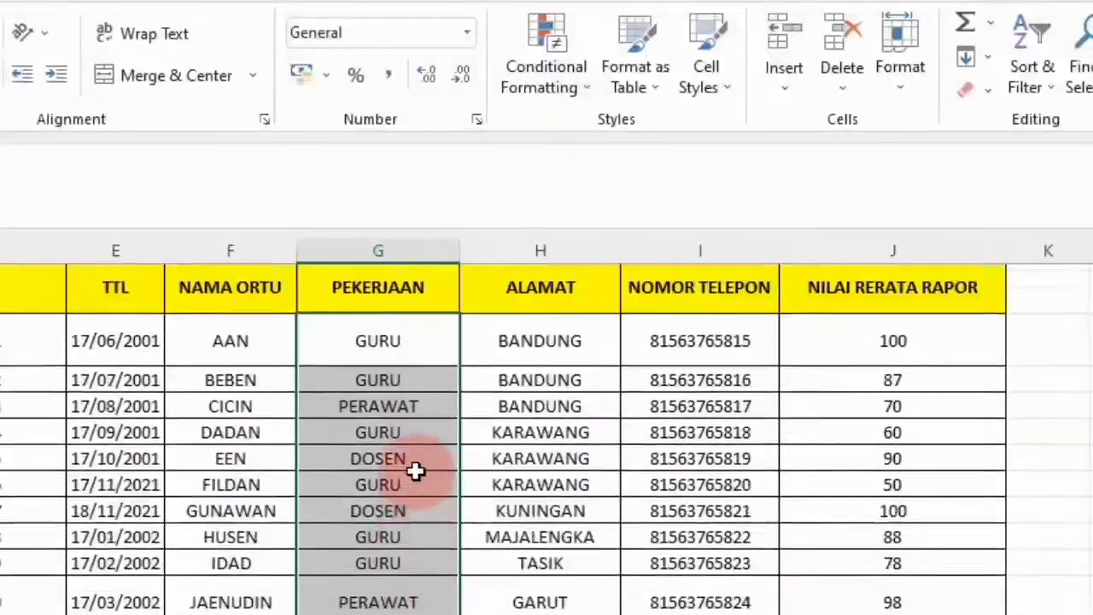
{"action": "scroll", "coordinate": [414, 503], "scroll_direction": "down", "scroll_amount": 2}
{"action": "scroll", "coordinate": [702, 515], "scroll_direction": "down", "scroll_amount": 7}
{"action": "scroll", "coordinate": [500, 446], "scroll_direction": "up", "scroll_amount": 8}
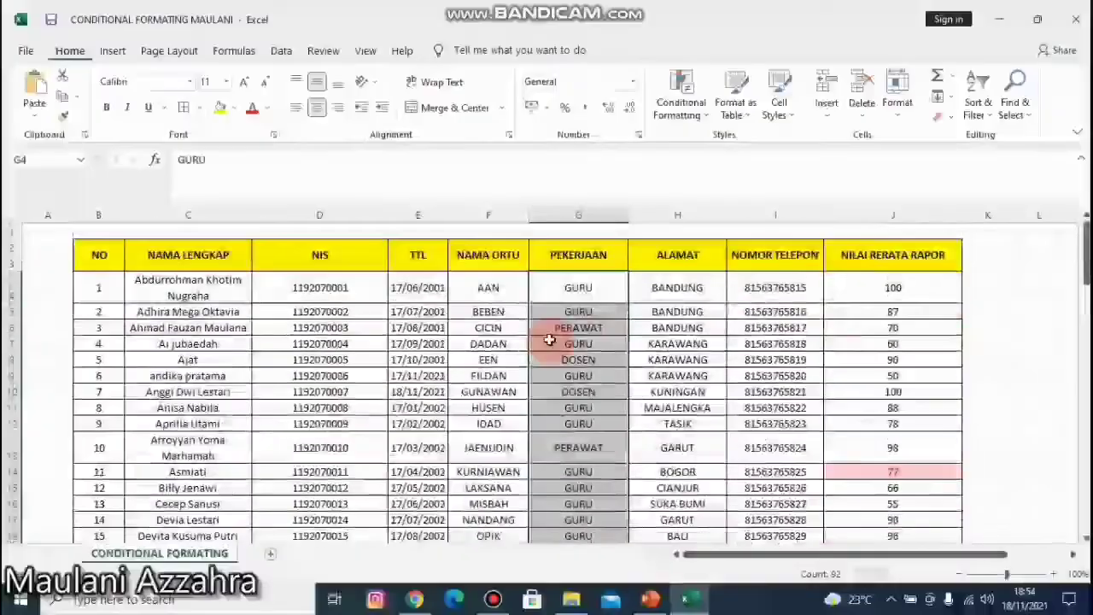
Undo the Equal To rules for POLISI in the PEKERJAAN column and 77 in the NILAI RERATA RAPOR column
{"action": "left_click", "coordinate": [727, 309]}
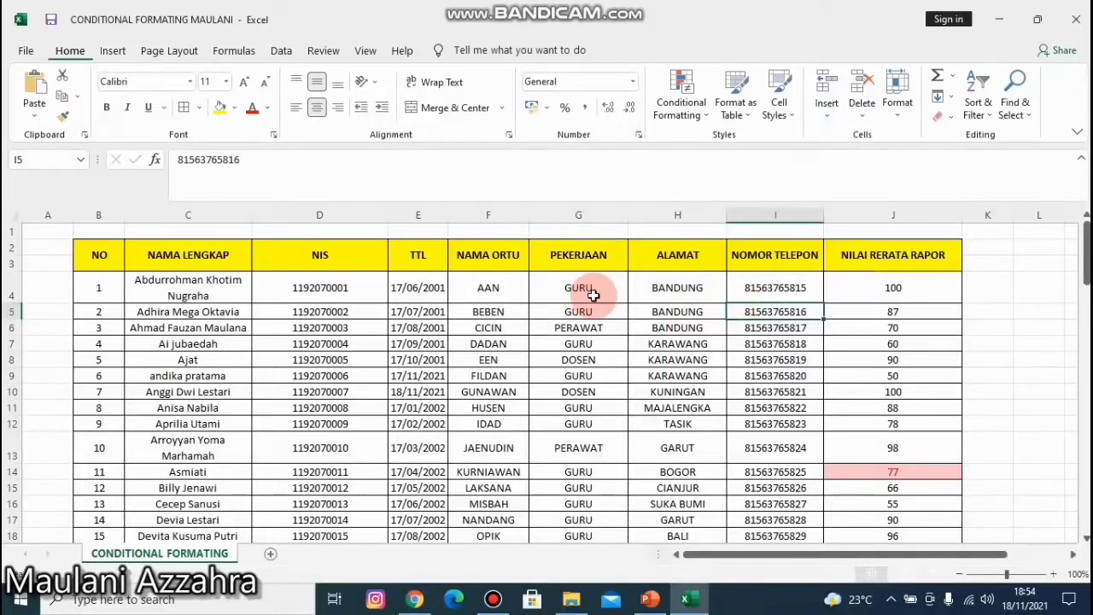
{"action": "key", "text": "ctrl+z"}
{"action": "key", "text": "ctrl+z"}
{"action": "scroll", "coordinate": [800, 366], "scroll_direction": "down", "scroll_amount": 5}
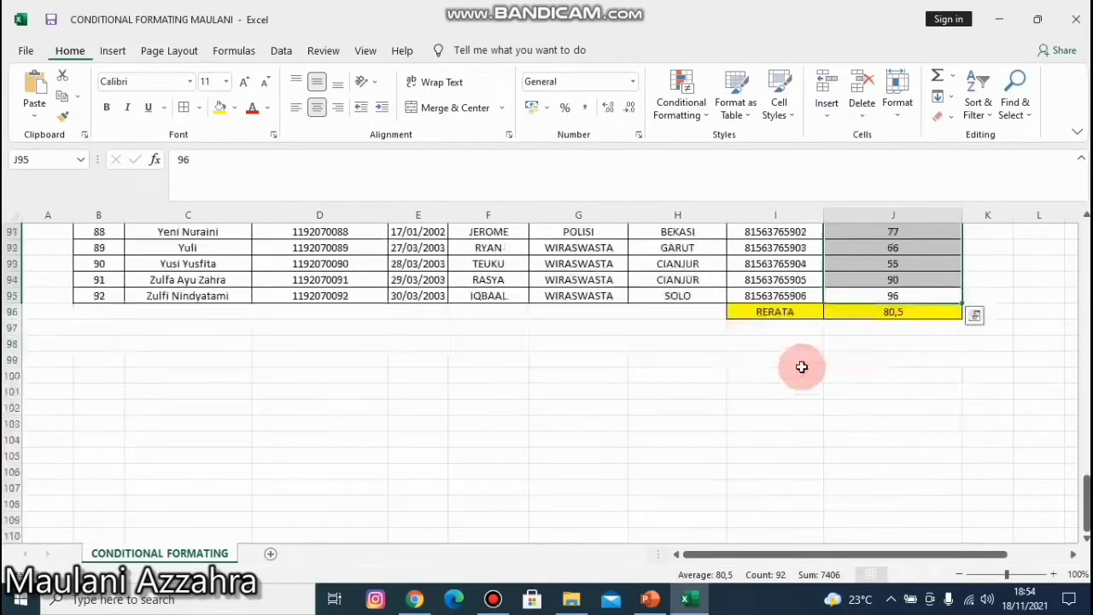
{"action": "scroll", "coordinate": [897, 312], "scroll_direction": "up", "scroll_amount": 4}
{"action": "left_click", "coordinate": [857, 268]}
{"action": "scroll", "coordinate": [524, 346], "scroll_direction": "up", "scroll_amount": 8}
{"action": "scroll", "coordinate": [524, 347], "scroll_direction": "up", "scroll_amount": 12}
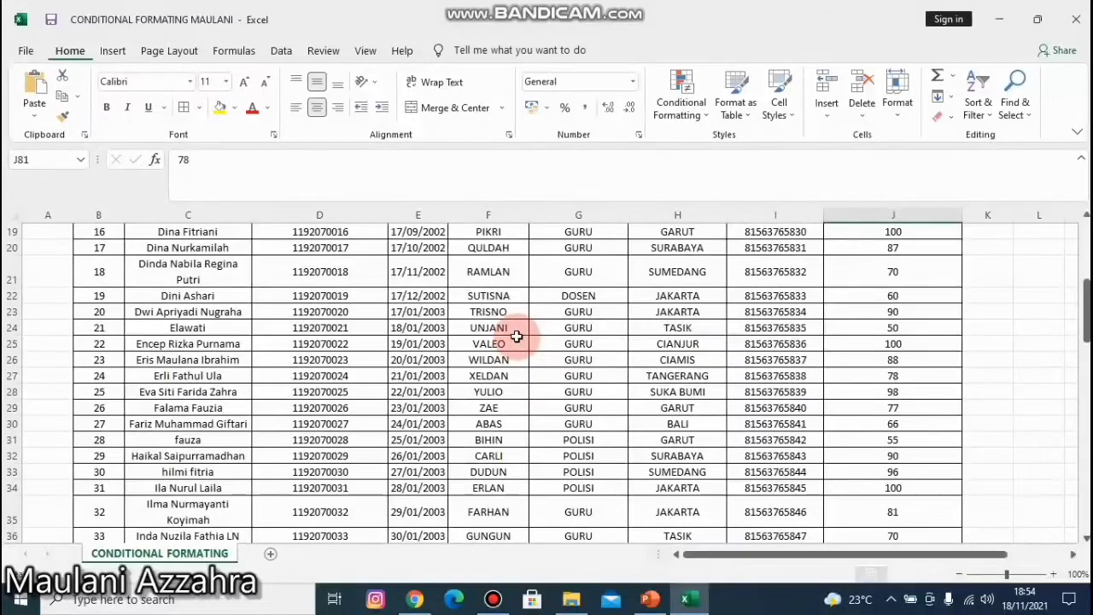
{"action": "left_click", "coordinate": [680, 102]}
{"action": "mouse_move", "coordinate": [775, 154]}
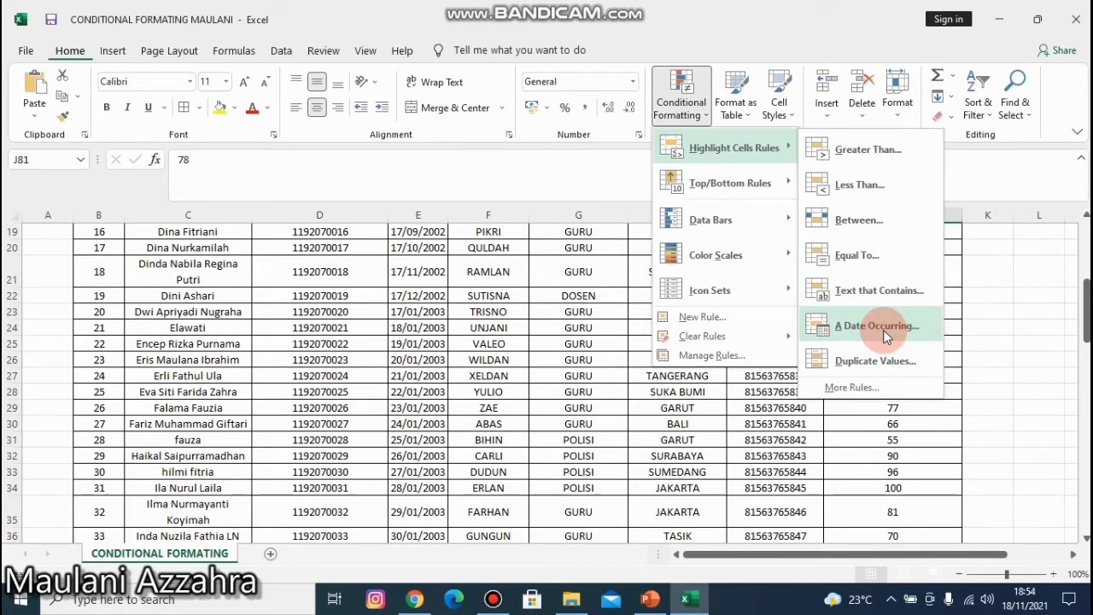
{"action": "scroll", "coordinate": [403, 277], "scroll_direction": "up", "scroll_amount": 1}
{"action": "scroll", "coordinate": [403, 278], "scroll_direction": "up", "scroll_amount": 5}
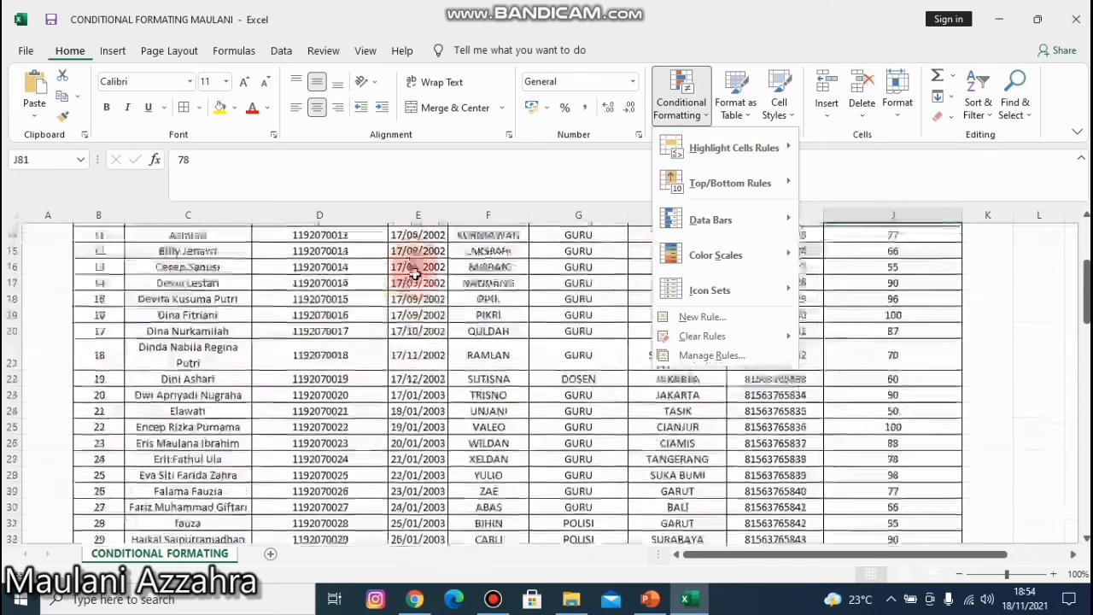
{"action": "left_click", "coordinate": [427, 239]}
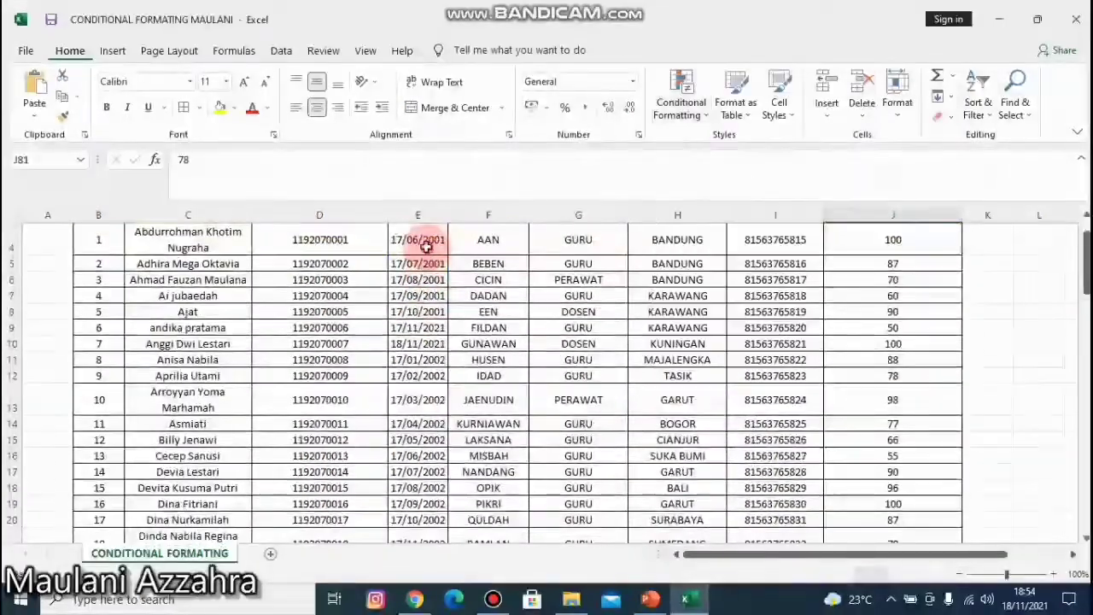
Highlight the TTL dates in E4:E95 that occur Yesterday with Light Red Fill with Dark Red Text, using A Date Occurring
{"action": "left_click_drag", "start_coordinate": [427, 241], "coordinate": [427, 505]}
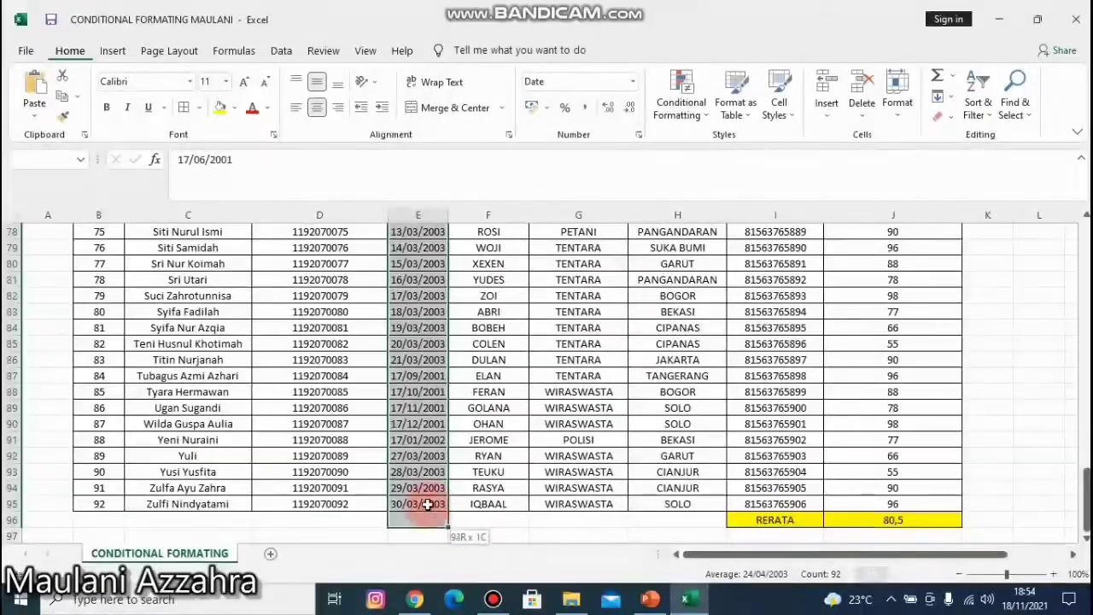
{"action": "left_click", "coordinate": [680, 95]}
{"action": "mouse_move", "coordinate": [747, 148]}
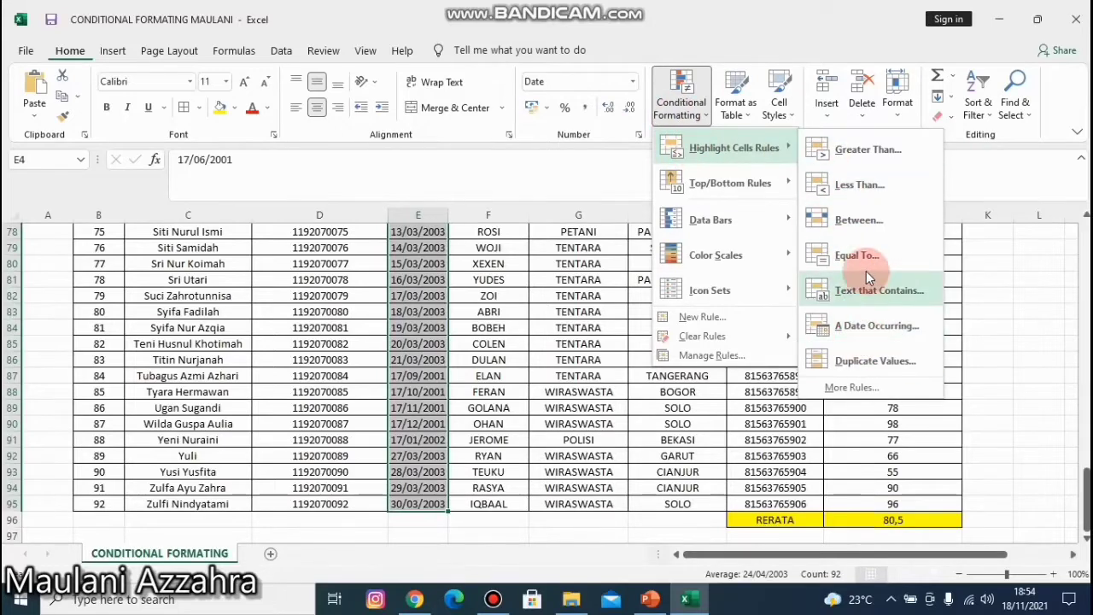
{"action": "left_click", "coordinate": [869, 328]}
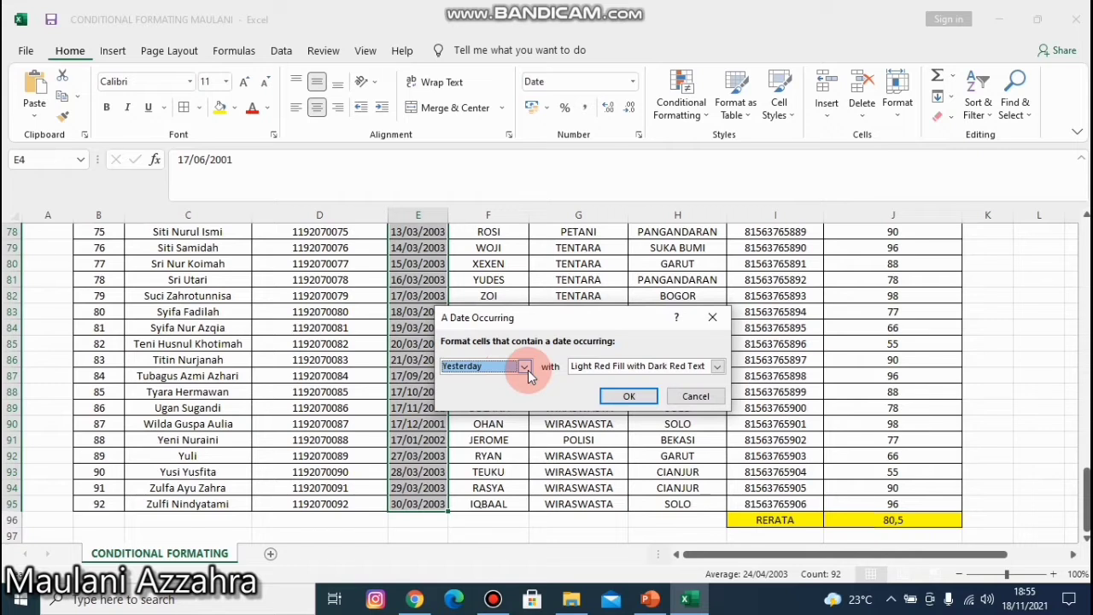
{"action": "left_click", "coordinate": [615, 399]}
{"action": "scroll", "coordinate": [495, 410], "scroll_direction": "up", "scroll_amount": 10}
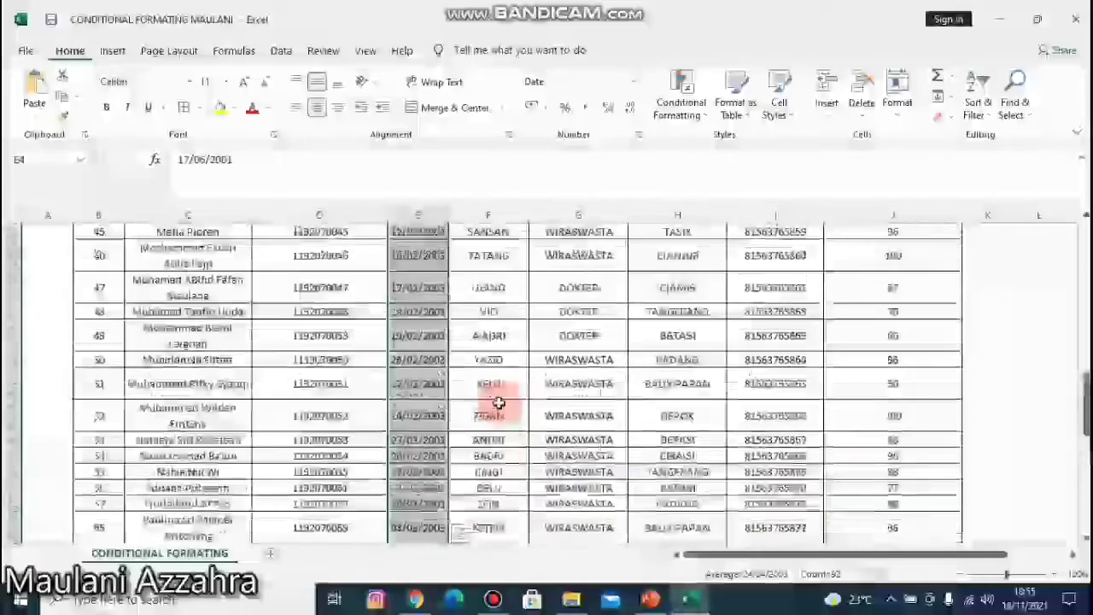
{"action": "scroll", "coordinate": [499, 402], "scroll_direction": "up", "scroll_amount": 9}
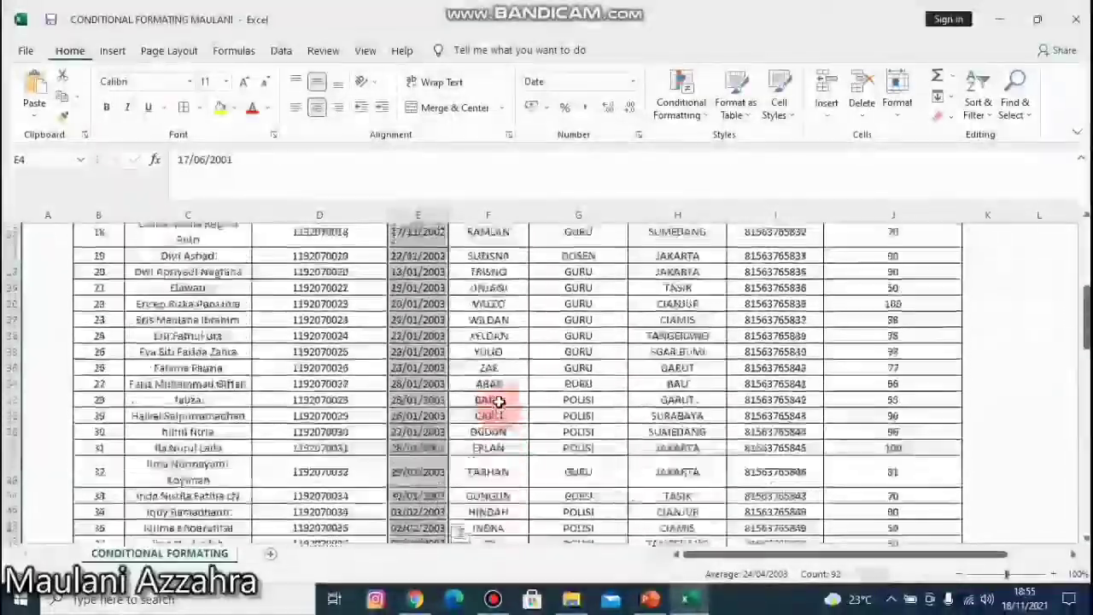
{"action": "scroll", "coordinate": [499, 402], "scroll_direction": "up", "scroll_amount": 5}
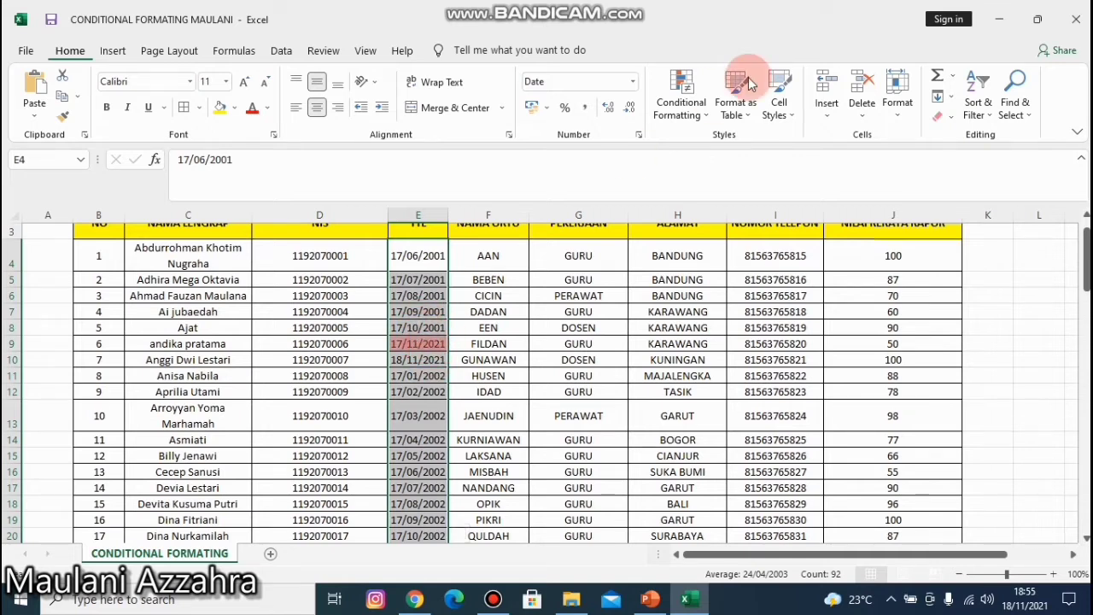
Add another A Date Occurring rule to E4:E95 for Today with Light Red Fill with Dark Red Text and select cell E10
{"action": "left_click", "coordinate": [680, 106]}
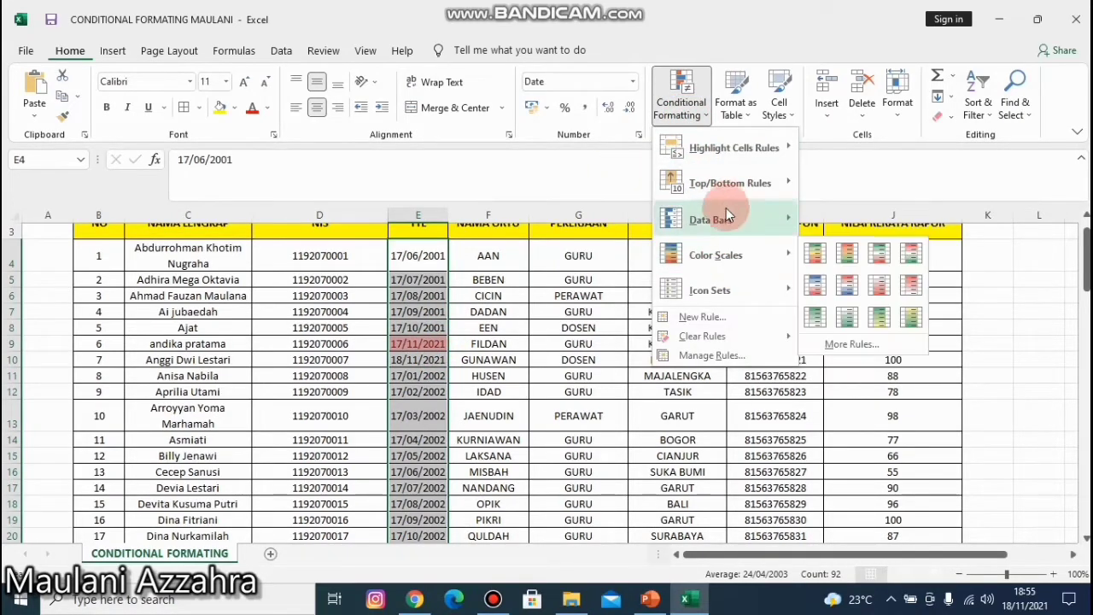
{"action": "mouse_move", "coordinate": [736, 148]}
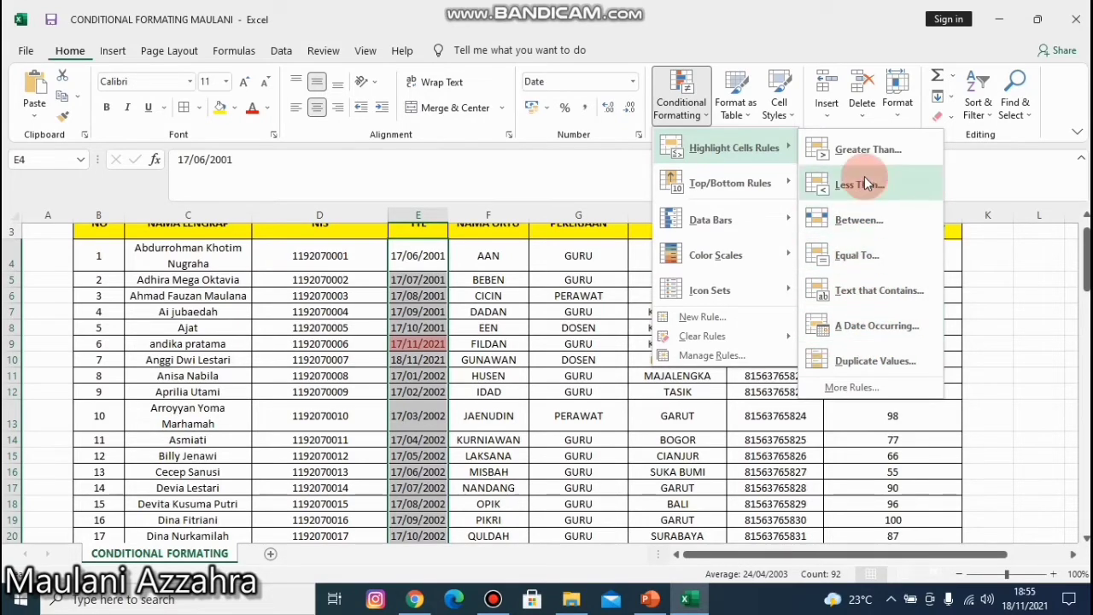
{"action": "left_click", "coordinate": [878, 326]}
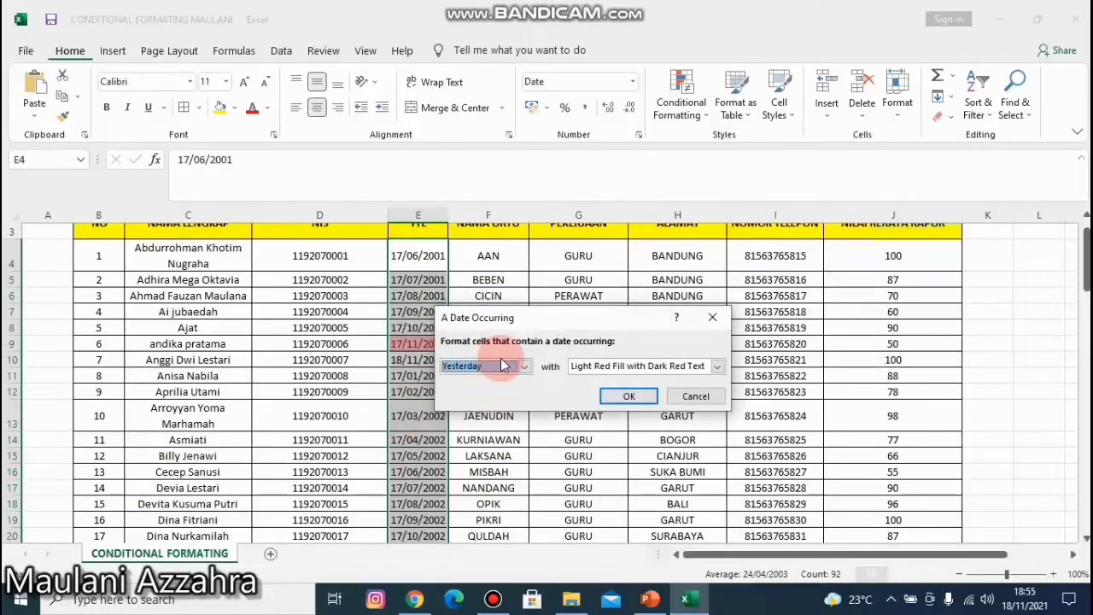
{"action": "left_click", "coordinate": [525, 366]}
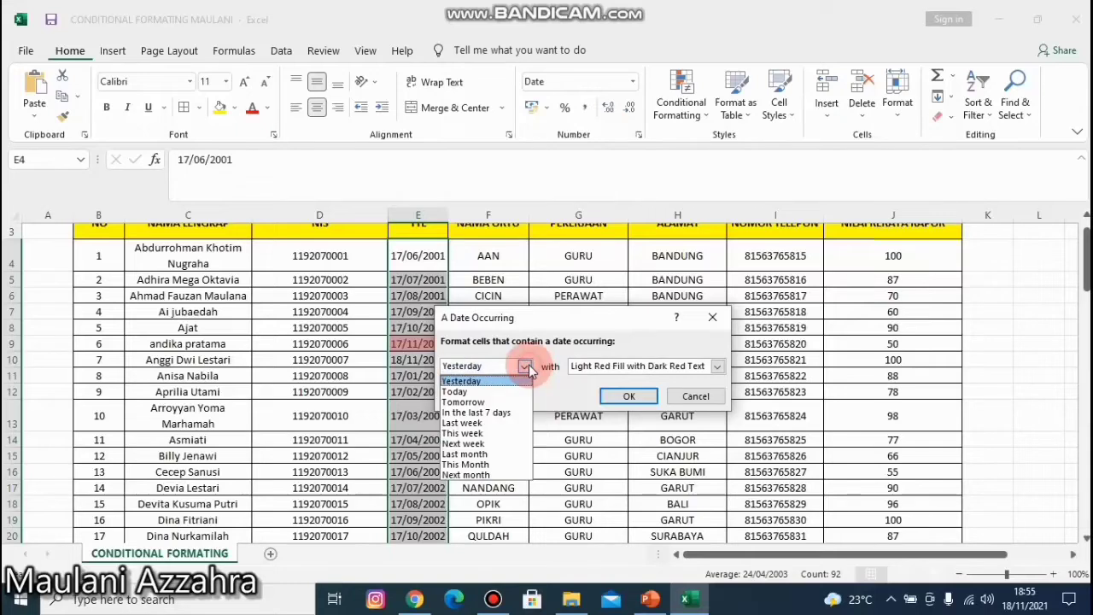
{"action": "left_click", "coordinate": [481, 392]}
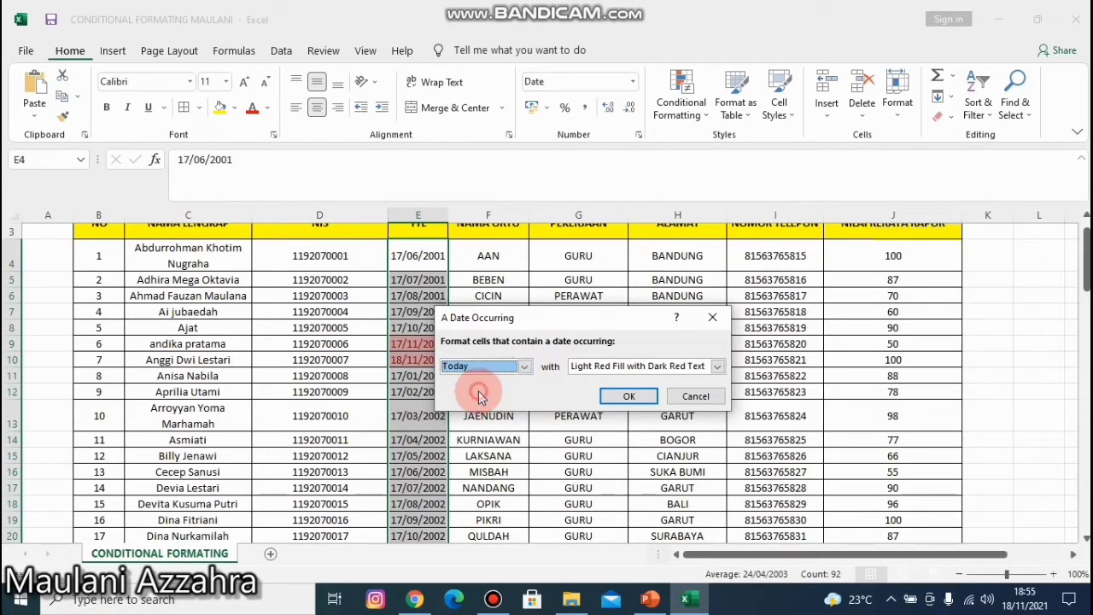
{"action": "left_click", "coordinate": [628, 396]}
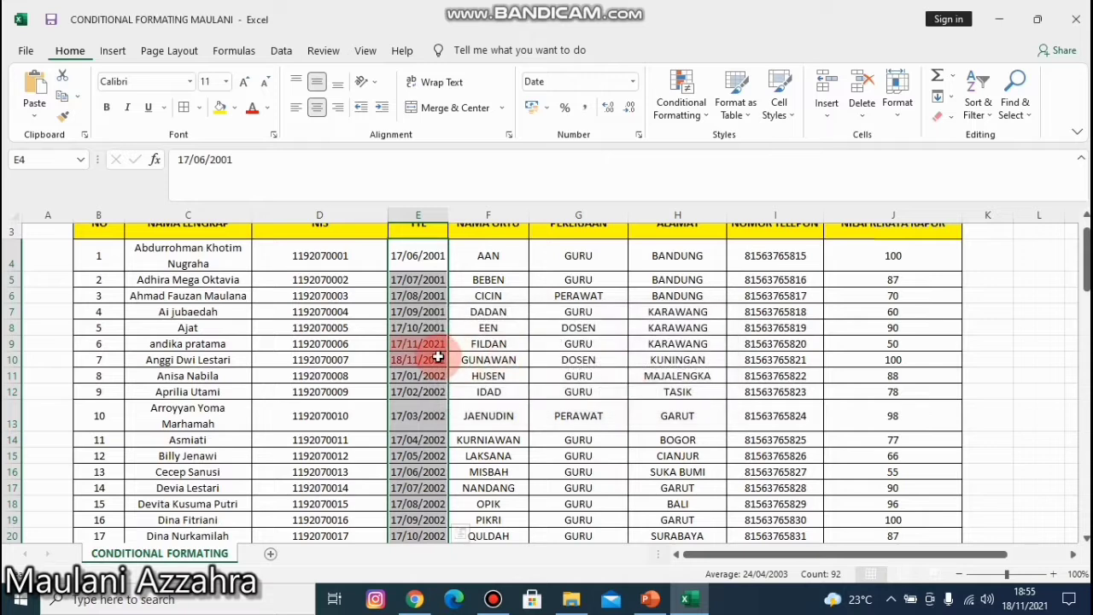
{"action": "left_click", "coordinate": [431, 359]}
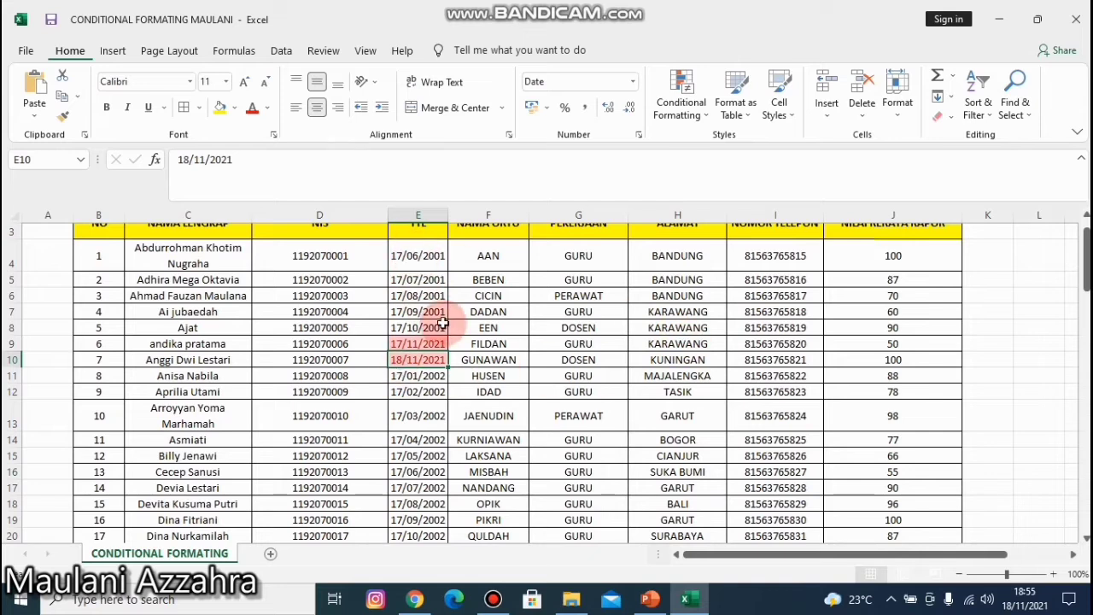
Check the time-period choices of the A Date Occurring rule on cell E10 and close it without applying
{"action": "left_click", "coordinate": [680, 96]}
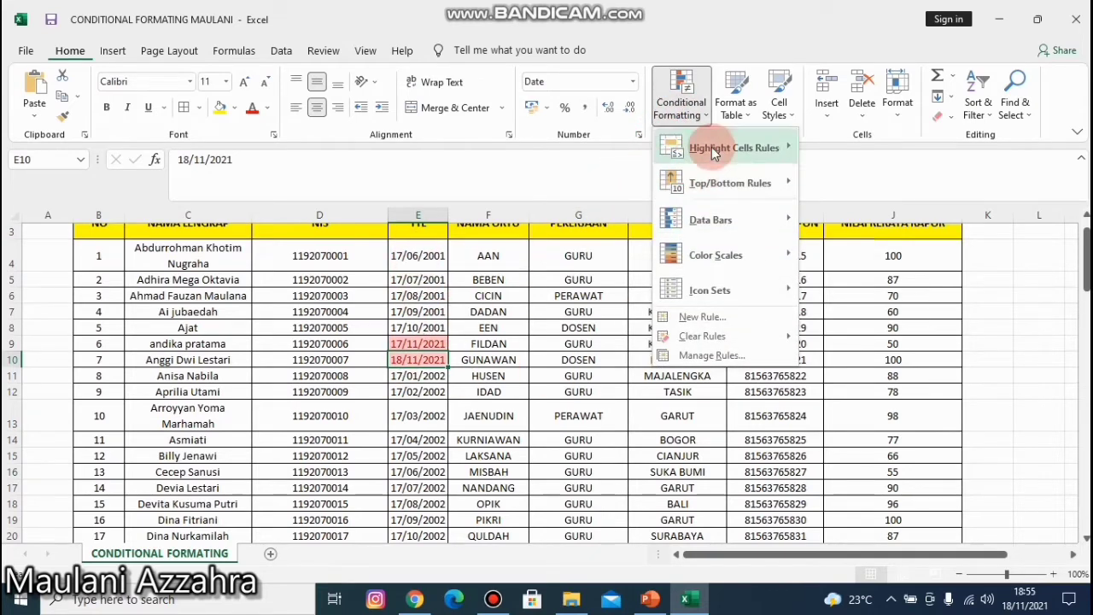
{"action": "mouse_move", "coordinate": [713, 152]}
{"action": "left_click", "coordinate": [830, 325]}
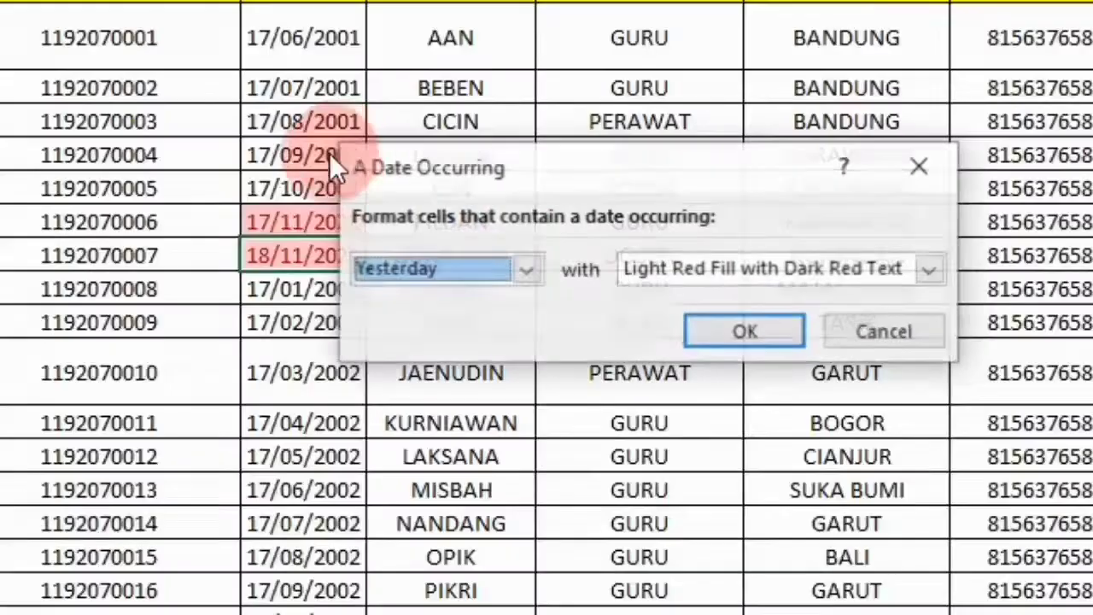
{"action": "left_click", "coordinate": [526, 268]}
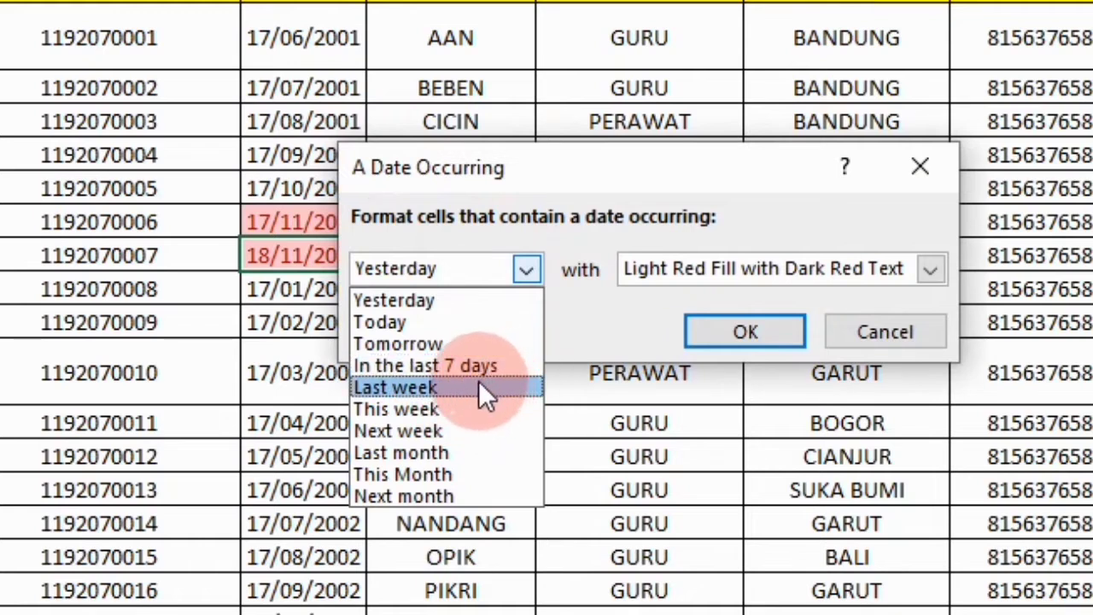
{"action": "left_click", "coordinate": [525, 273]}
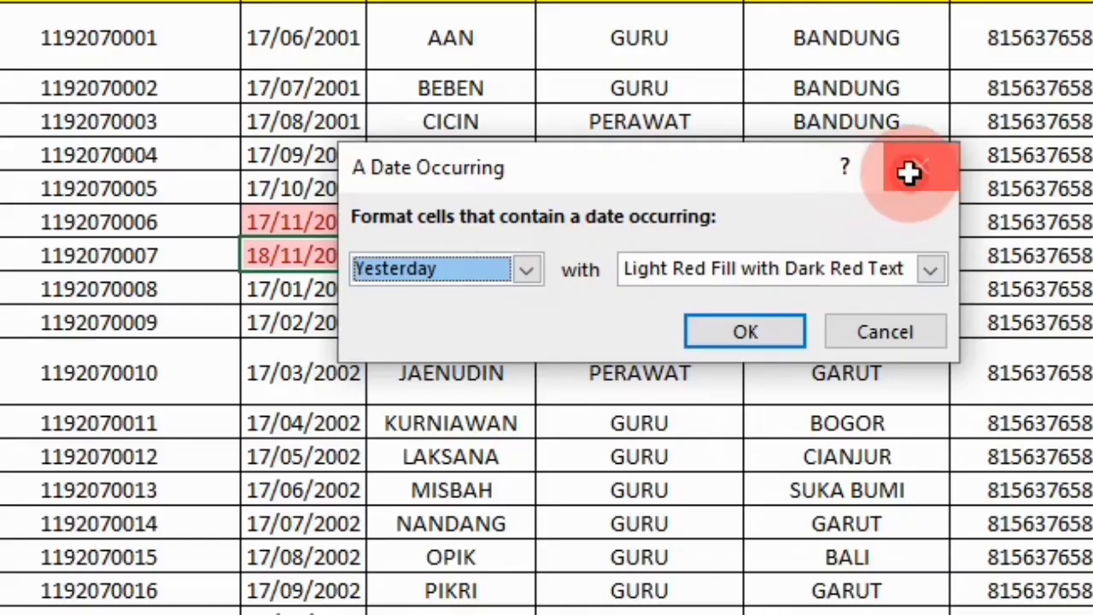
{"action": "left_click", "coordinate": [919, 166]}
Undo the Today and Yesterday date rules on the TTL column and select cell G11
{"action": "key", "text": "ctrl+z"}
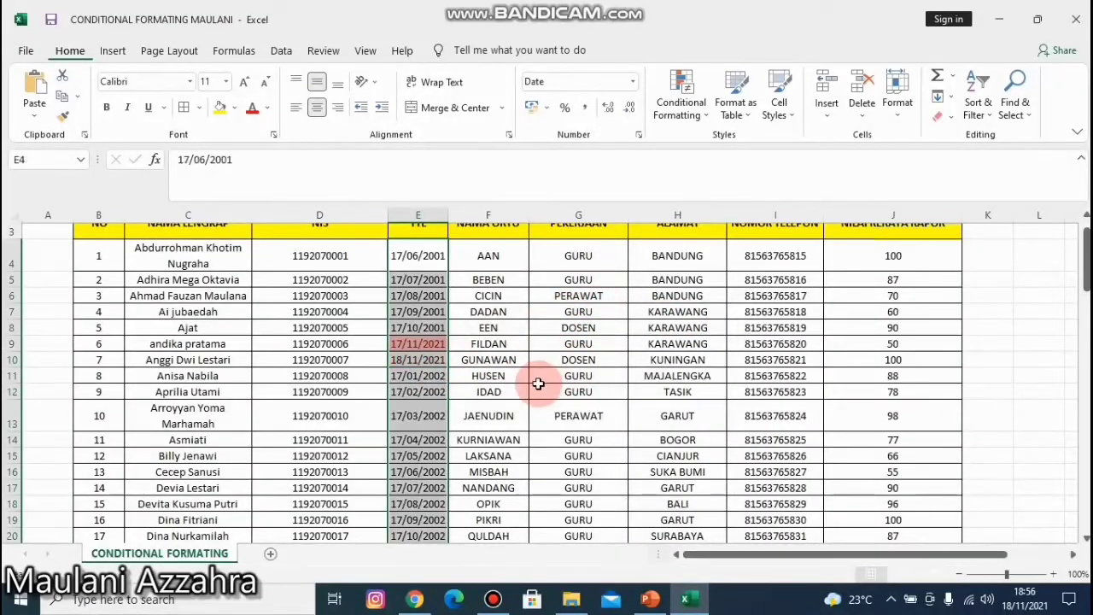
{"action": "left_click", "coordinate": [545, 375]}
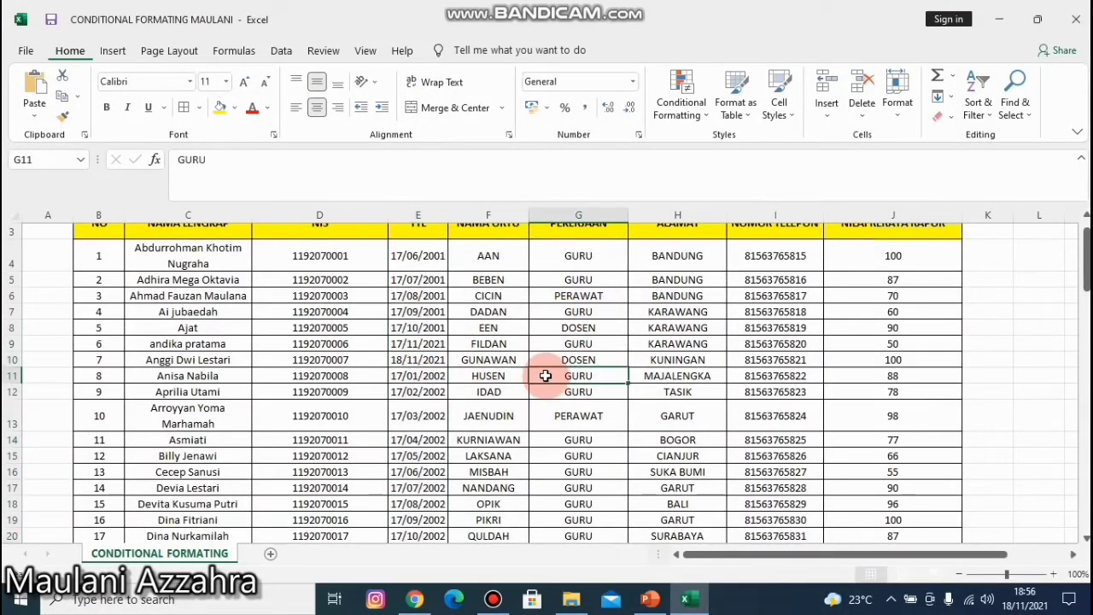
{"action": "left_click", "coordinate": [681, 98]}
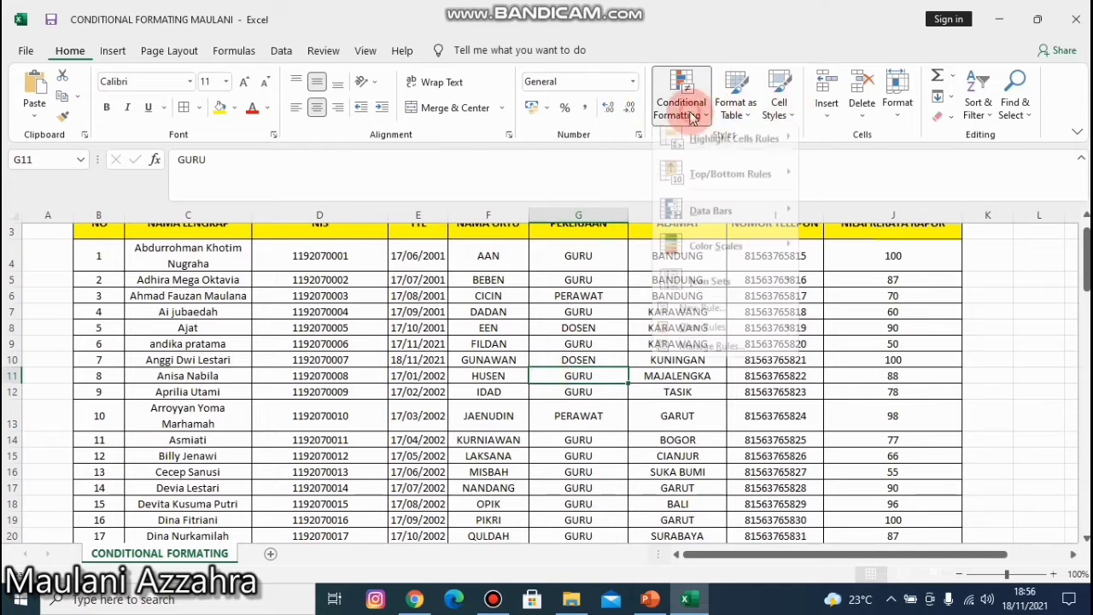
{"action": "mouse_move", "coordinate": [726, 147]}
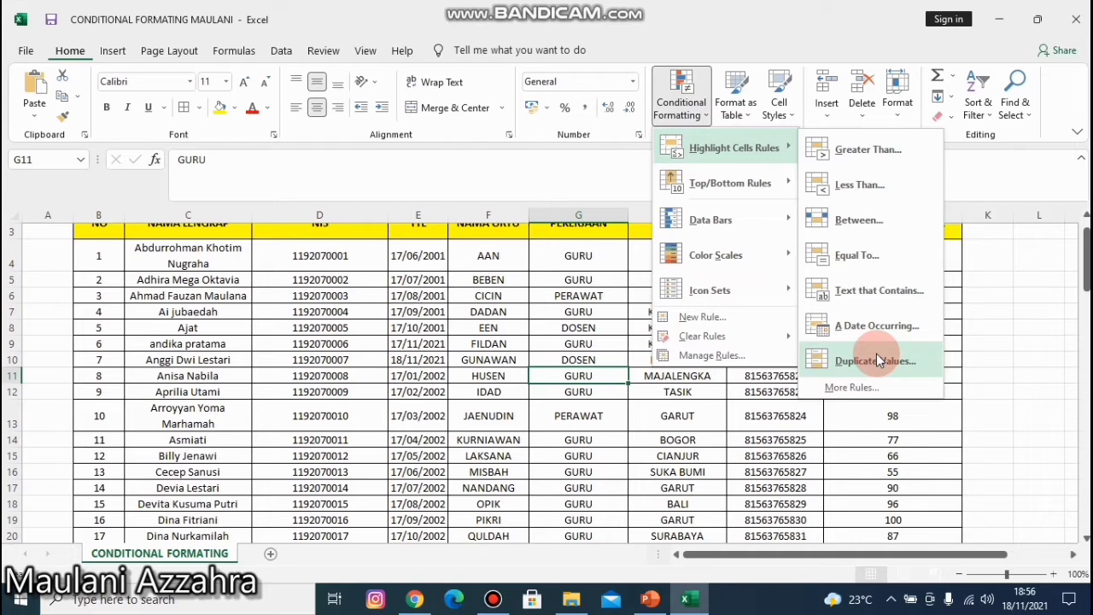
{"action": "left_click", "coordinate": [727, 424]}
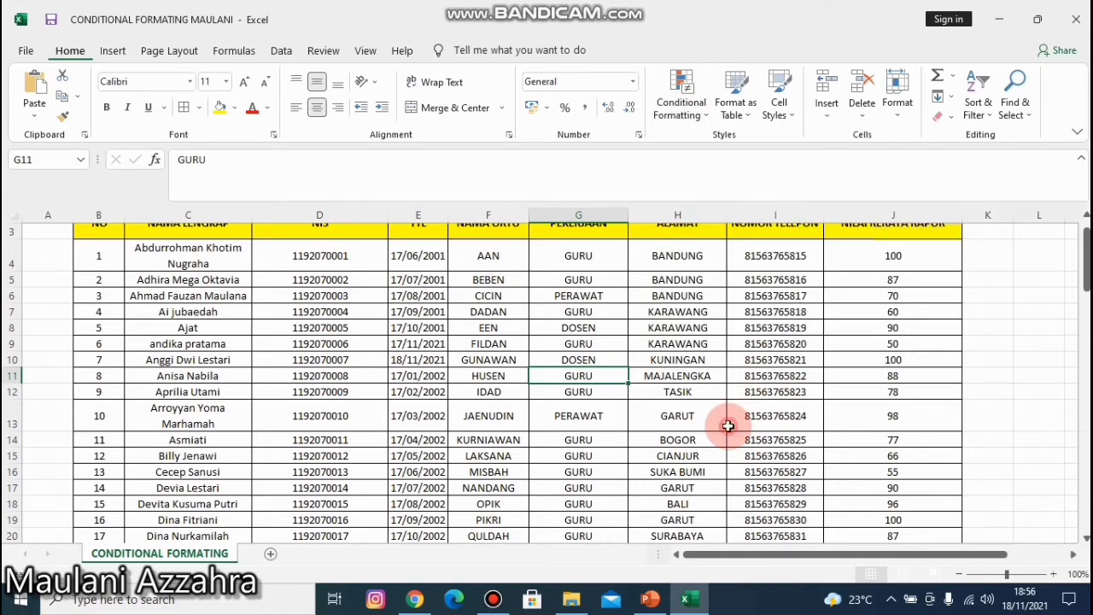
Highlight duplicate ALAMAT values in H4:H95 with Light Red Fill with Dark Red Text and look over the column
{"action": "scroll", "coordinate": [692, 370], "scroll_direction": "up", "scroll_amount": 1}
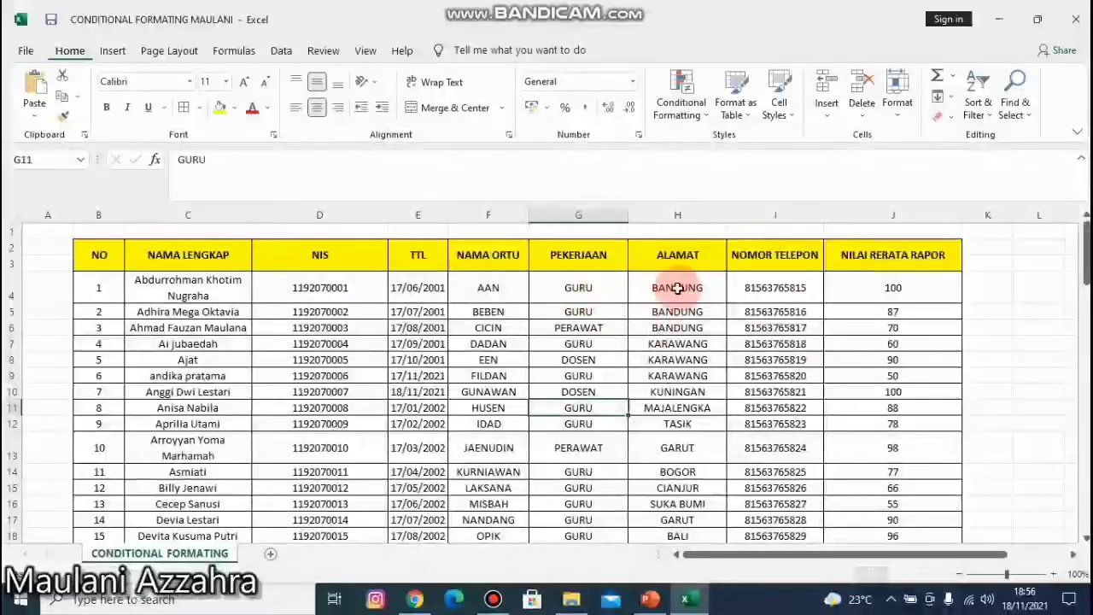
{"action": "left_click_drag", "start_coordinate": [690, 288], "coordinate": [730, 520]}
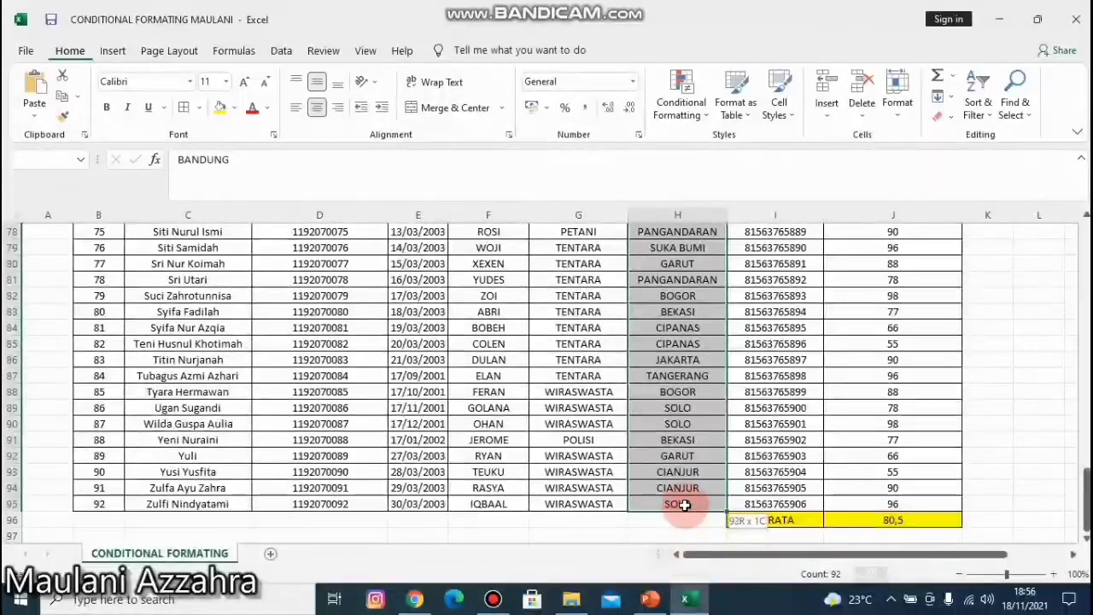
{"action": "left_click", "coordinate": [698, 115]}
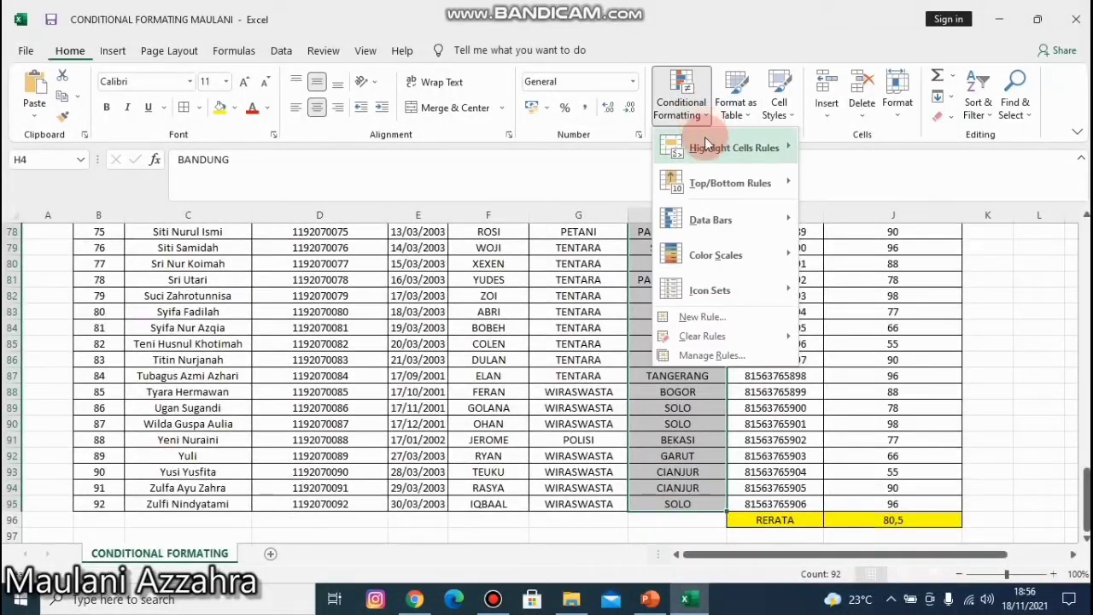
{"action": "mouse_move", "coordinate": [768, 147]}
{"action": "left_click", "coordinate": [888, 359]}
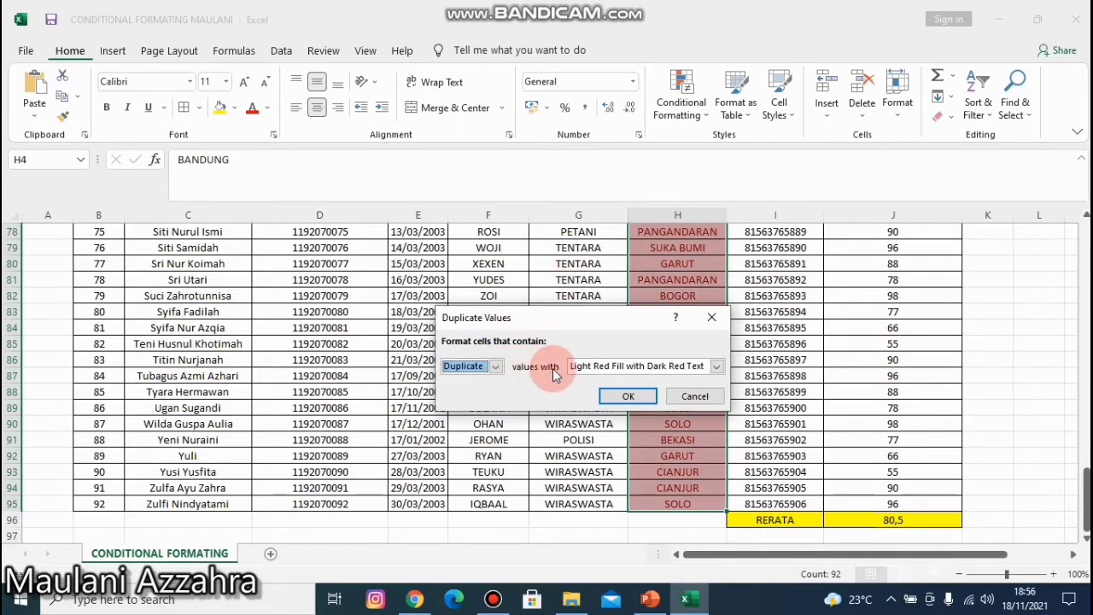
{"action": "left_click", "coordinate": [632, 391]}
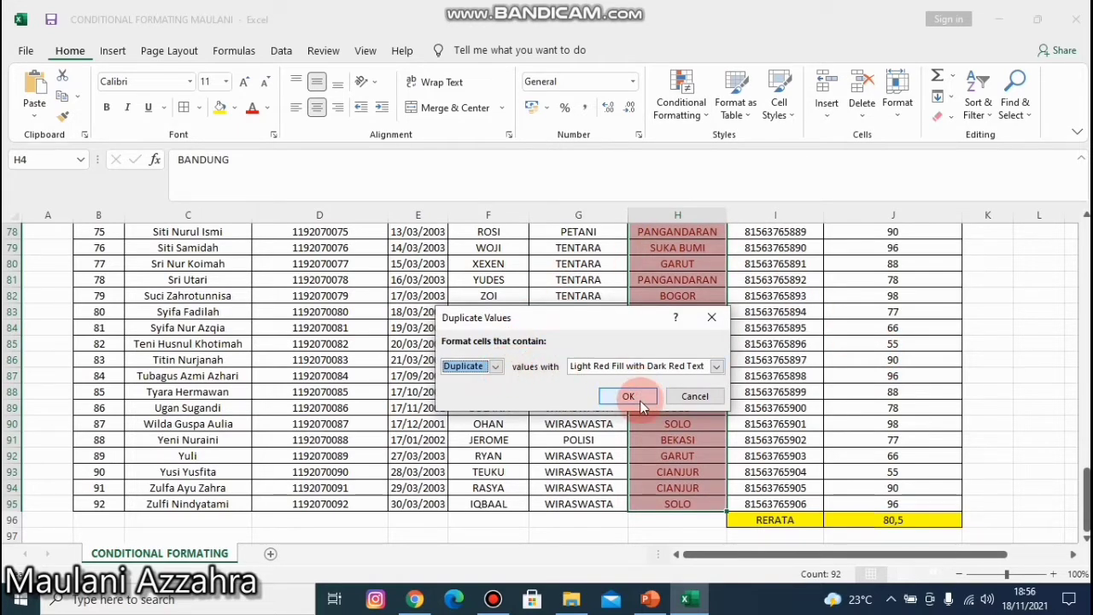
{"action": "left_click", "coordinate": [641, 395]}
{"action": "scroll", "coordinate": [730, 360], "scroll_direction": "up", "scroll_amount": 8}
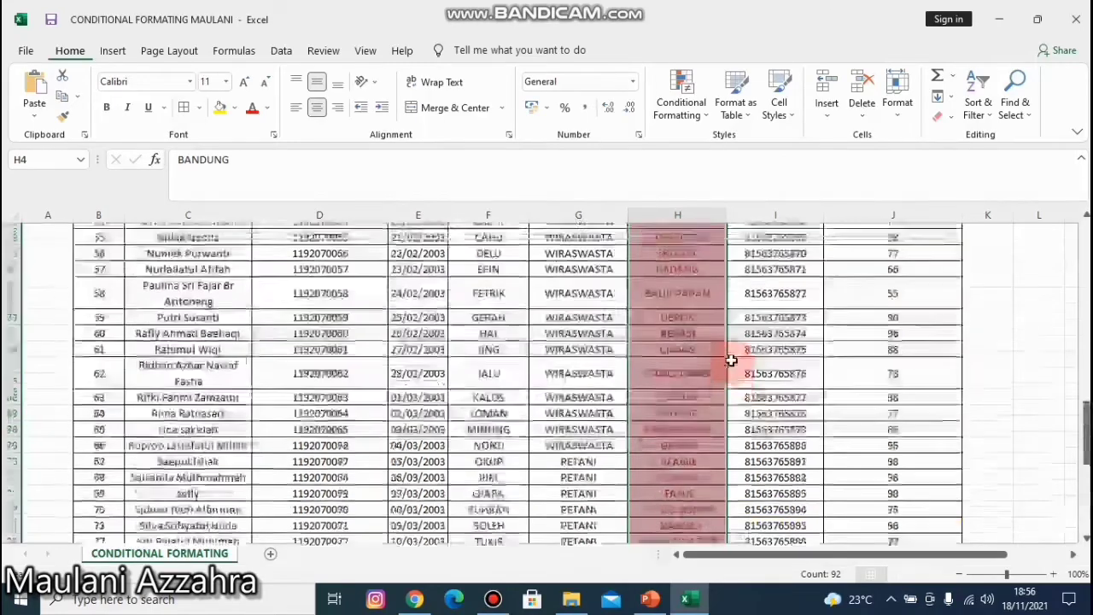
{"action": "scroll", "coordinate": [731, 360], "scroll_direction": "up", "scroll_amount": 16}
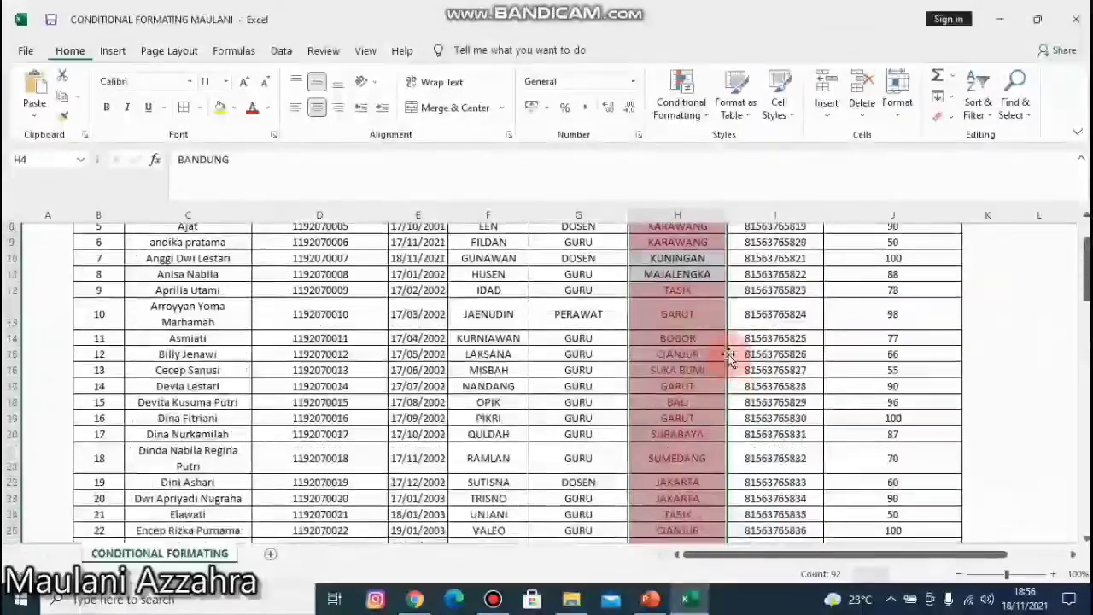
{"action": "scroll", "coordinate": [729, 357], "scroll_direction": "up", "scroll_amount": 2}
Add a Duplicate Values rule set to Unique with Light Red Fill with Dark Red Text to H4:H95
{"action": "left_click", "coordinate": [683, 102]}
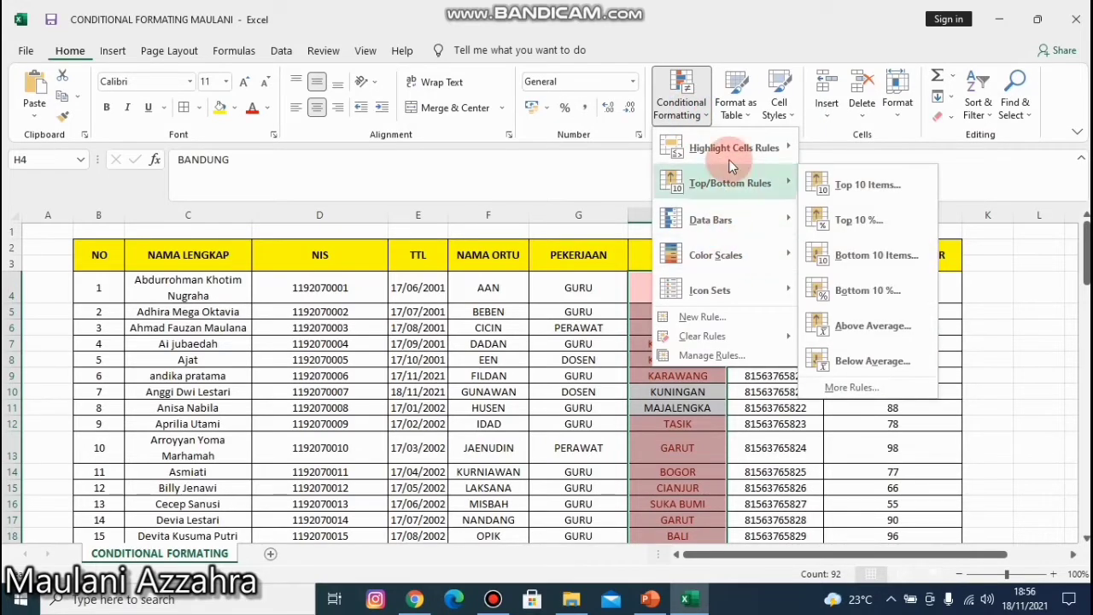
{"action": "left_click", "coordinate": [865, 359]}
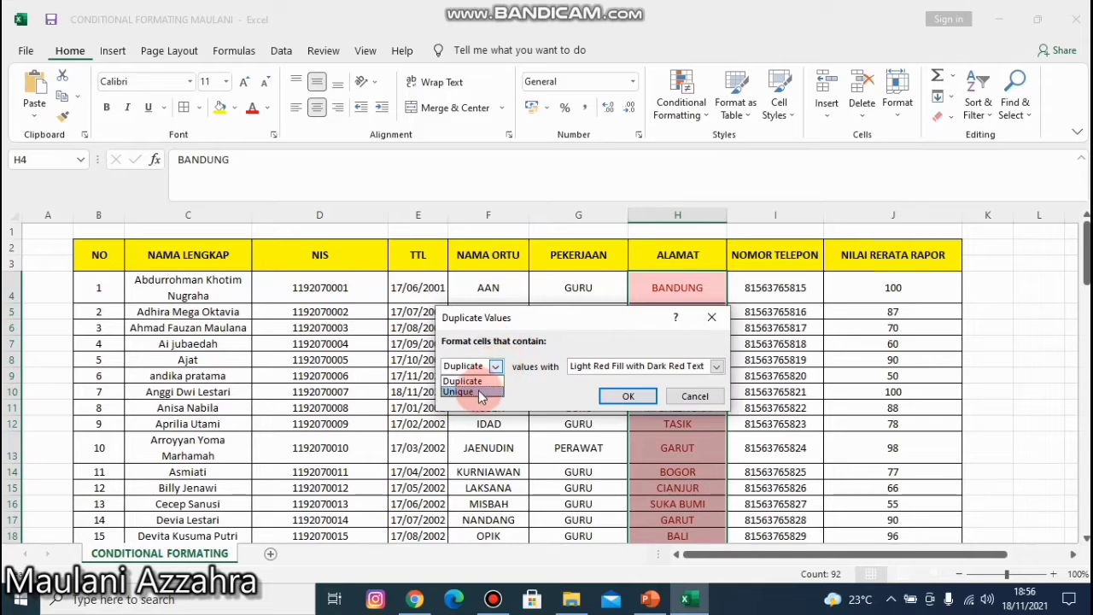
{"action": "left_click", "coordinate": [478, 390]}
{"action": "left_click", "coordinate": [615, 394]}
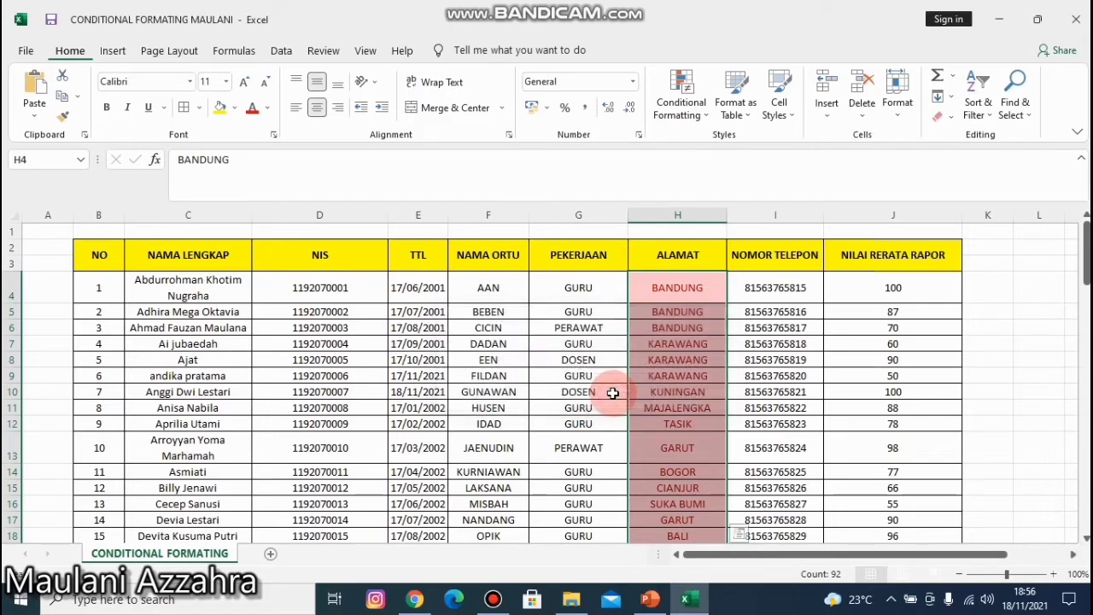
Clear the conditional formatting rules from the selected ALAMAT cells H4:H95
{"action": "left_click", "coordinate": [680, 111]}
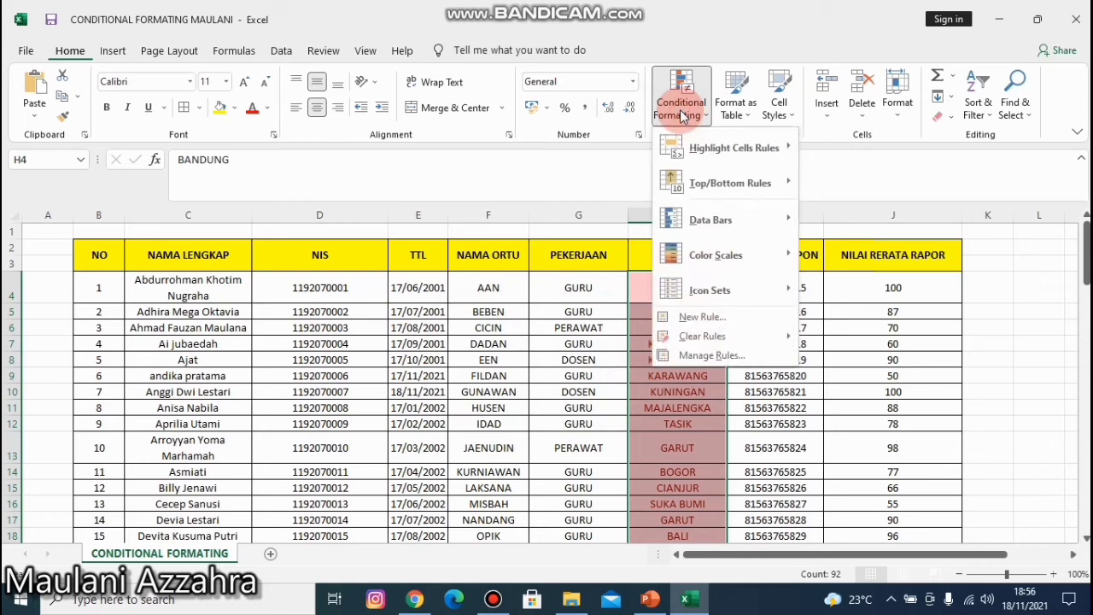
{"action": "mouse_move", "coordinate": [718, 339]}
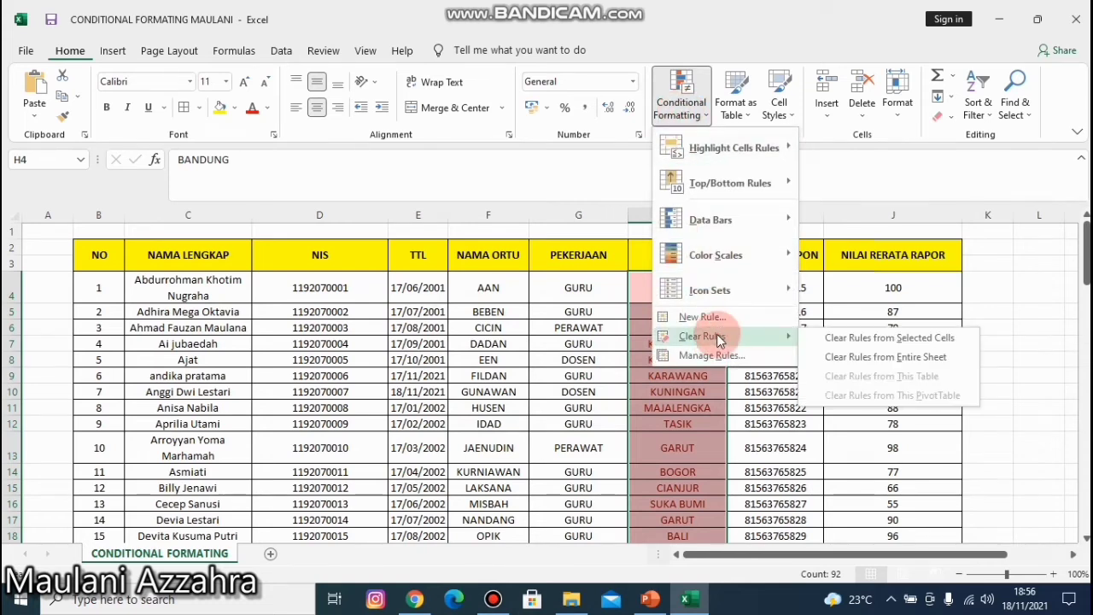
{"action": "left_click", "coordinate": [838, 340]}
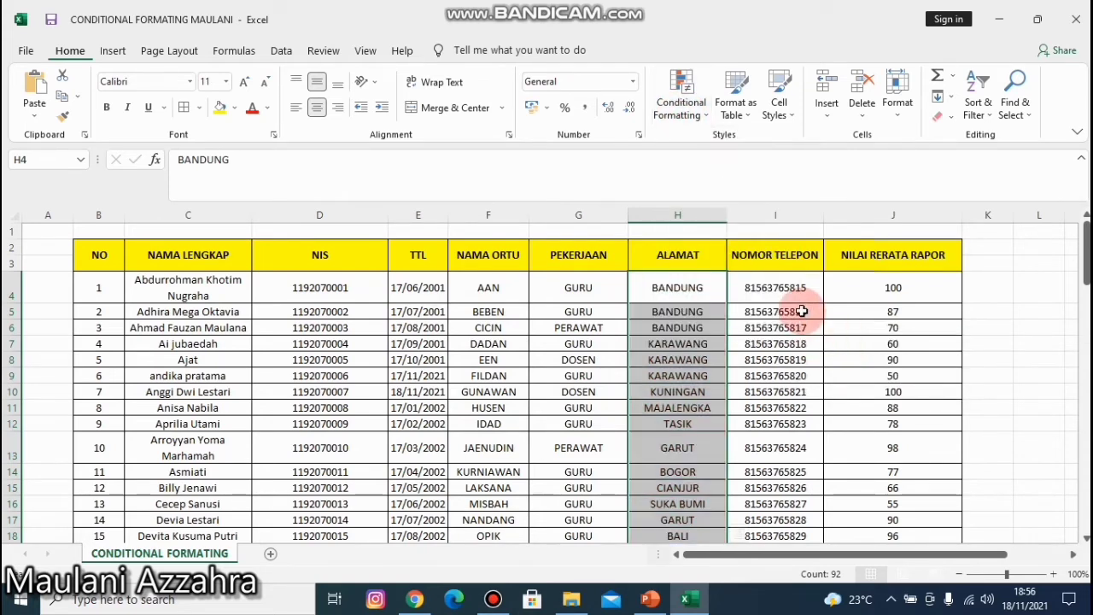
Highlight only the Unique ALAMAT values in H4:H95 with Light Red Fill with Dark Red Text and look over the column
{"action": "left_click", "coordinate": [686, 111]}
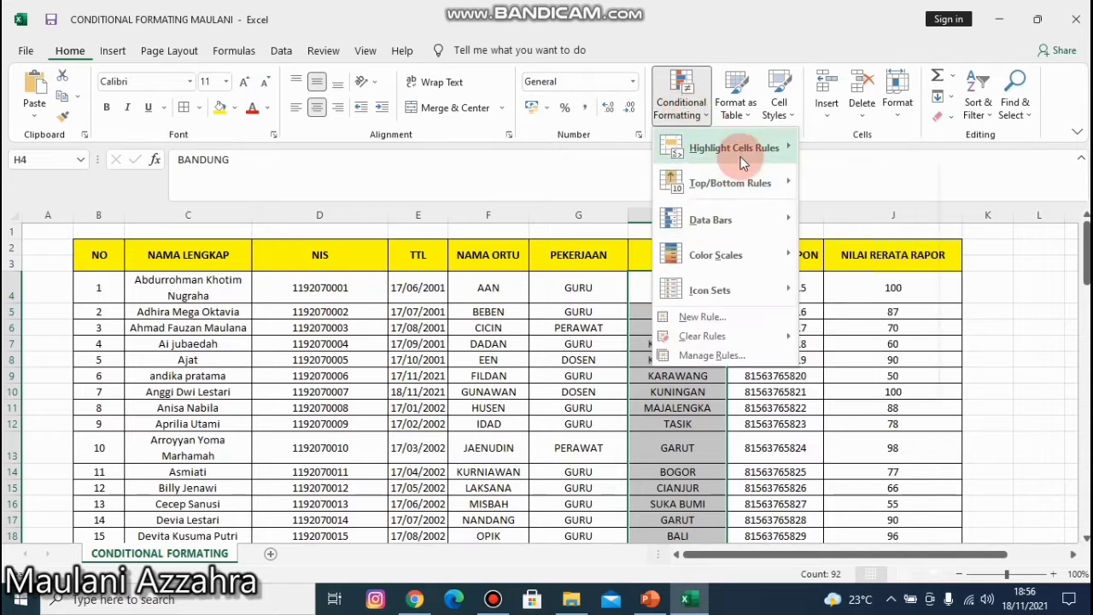
{"action": "mouse_move", "coordinate": [740, 154]}
{"action": "left_click", "coordinate": [873, 361]}
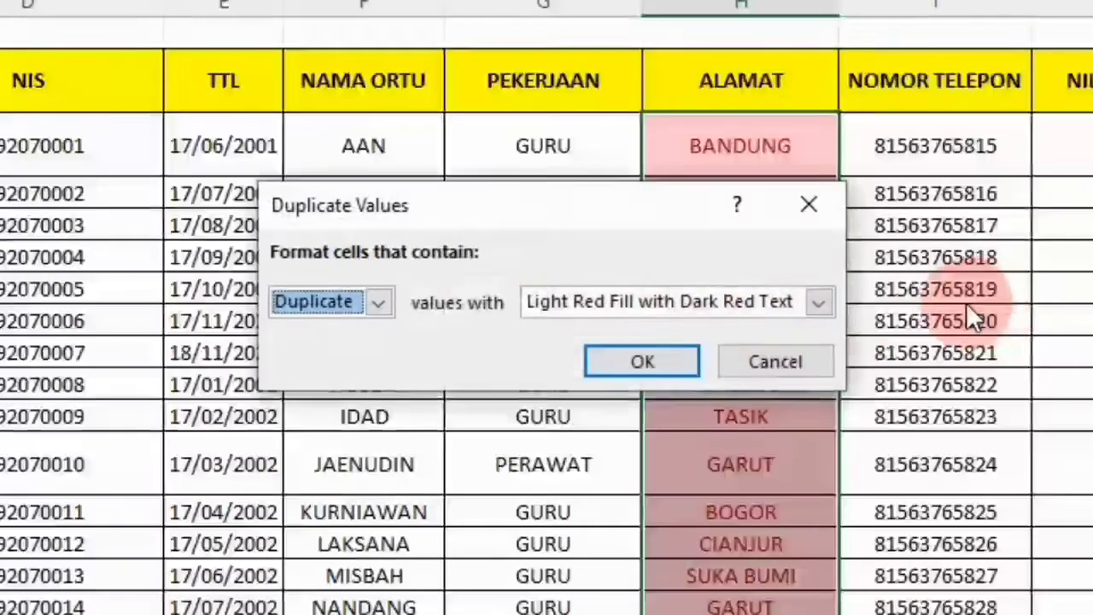
{"action": "left_click", "coordinate": [385, 304]}
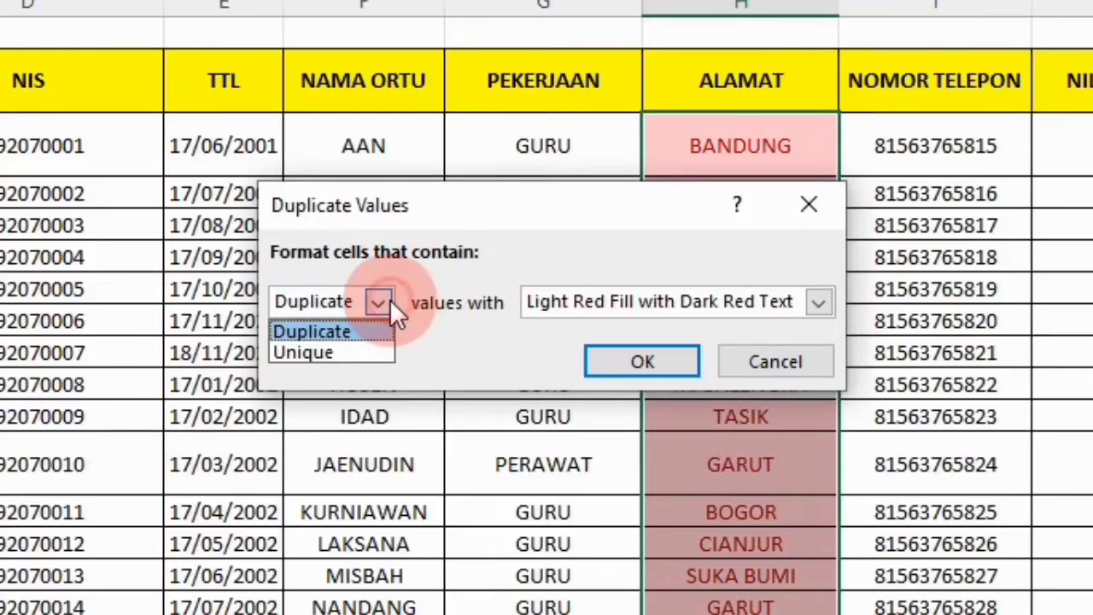
{"action": "left_click", "coordinate": [354, 351]}
{"action": "left_click", "coordinate": [696, 359]}
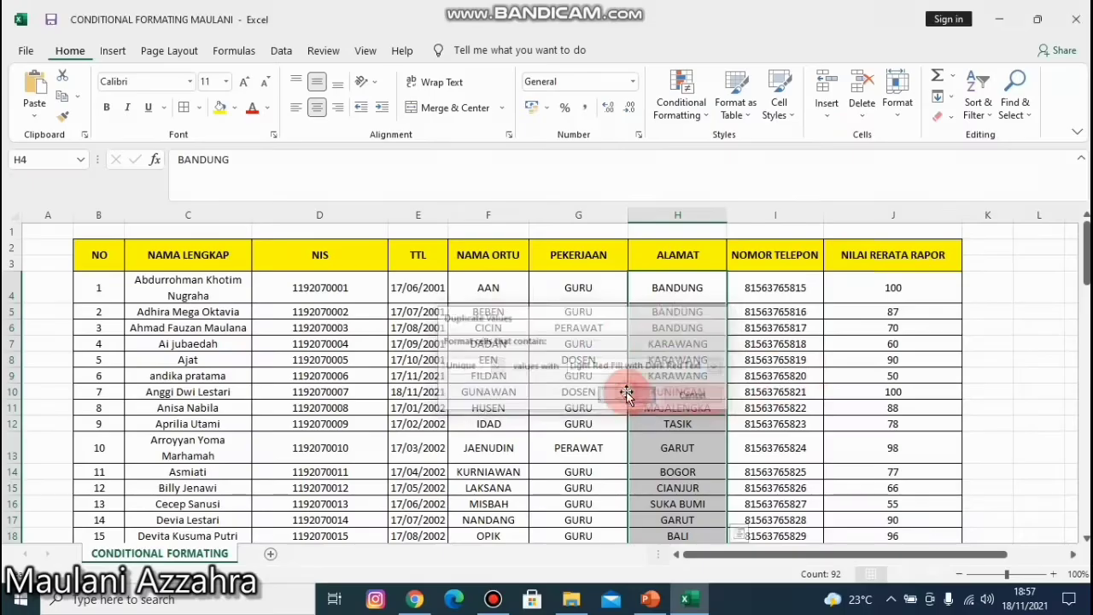
{"action": "left_click", "coordinate": [675, 360]}
{"action": "scroll", "coordinate": [700, 402], "scroll_direction": "down", "scroll_amount": 2}
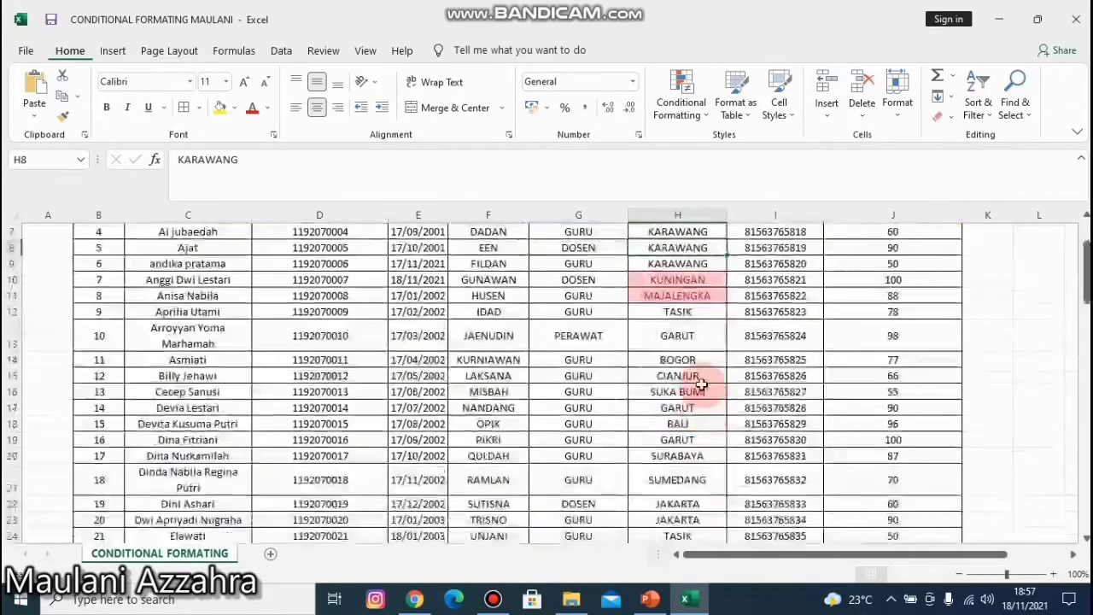
{"action": "scroll", "coordinate": [675, 342], "scroll_direction": "down", "scroll_amount": 20}
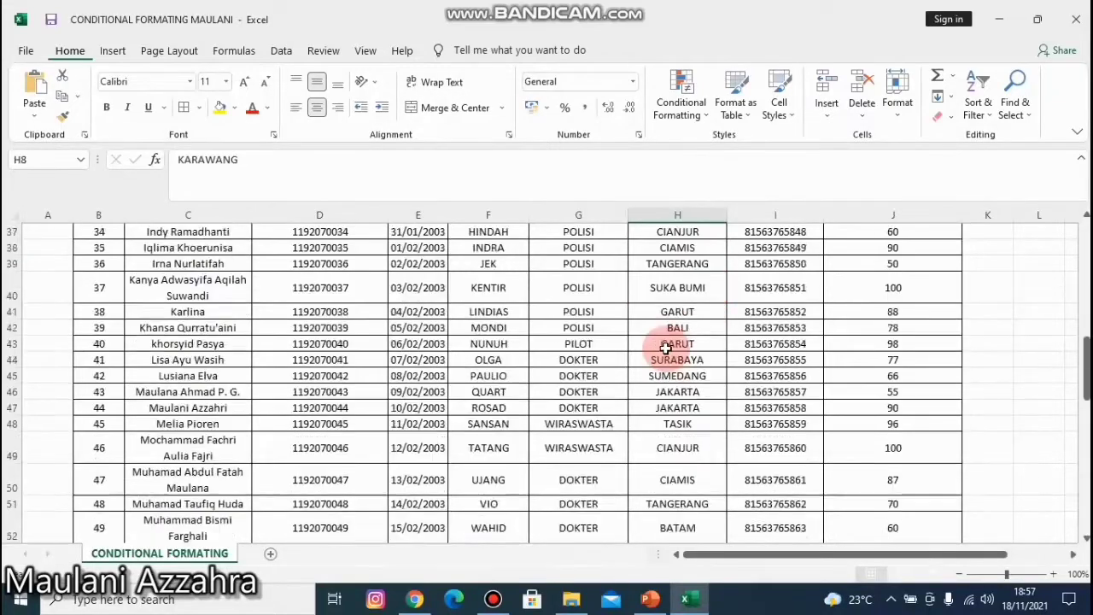
{"action": "scroll", "coordinate": [702, 367], "scroll_direction": "up", "scroll_amount": 20}
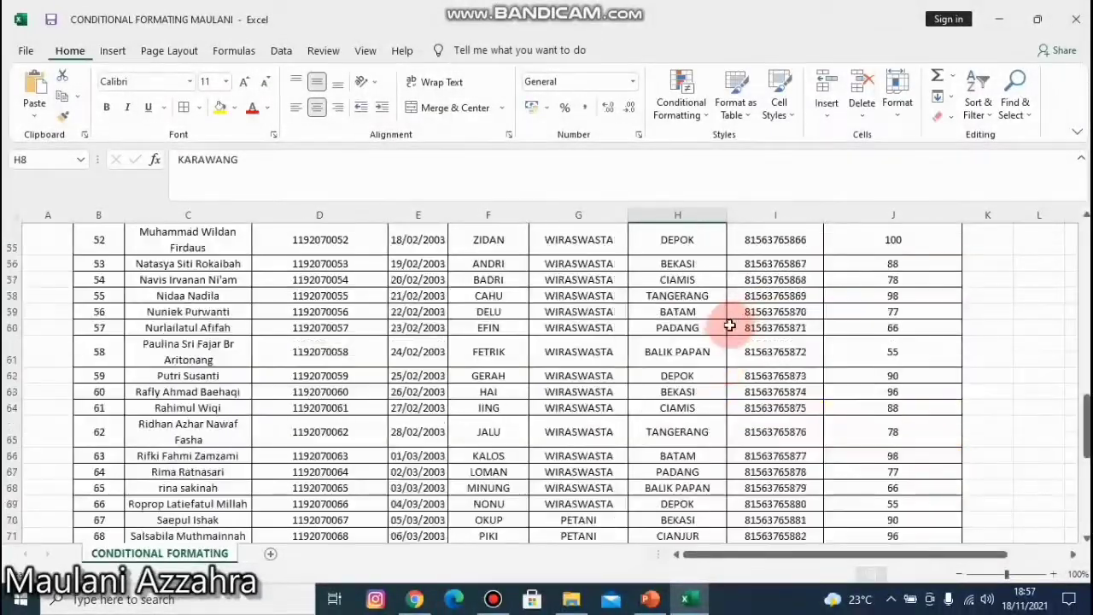
{"action": "scroll", "coordinate": [729, 324], "scroll_direction": "up", "scroll_amount": 1}
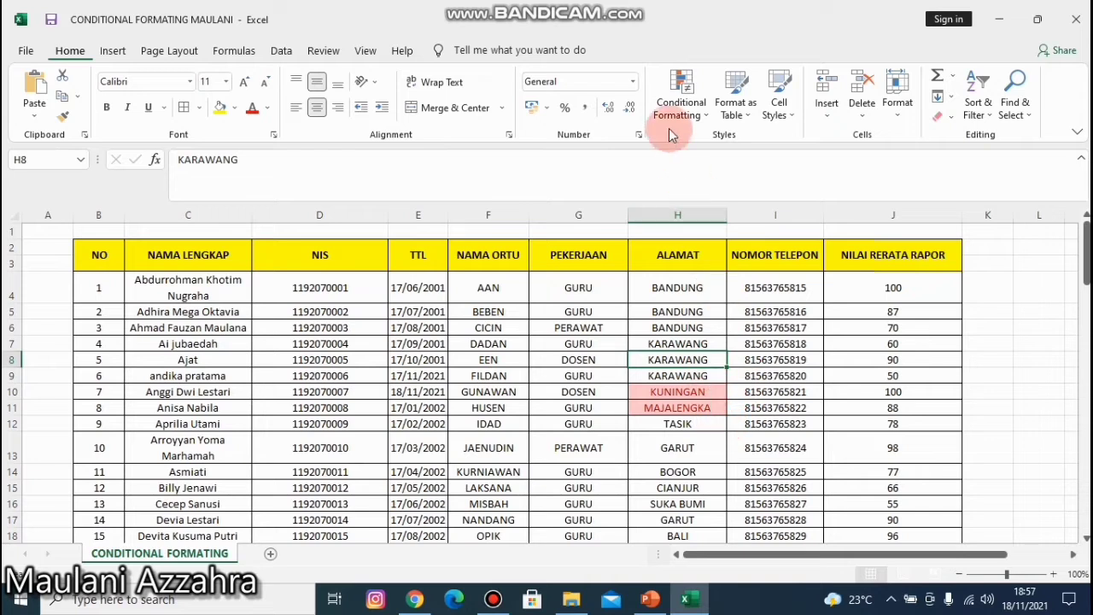
{"action": "left_click", "coordinate": [683, 107]}
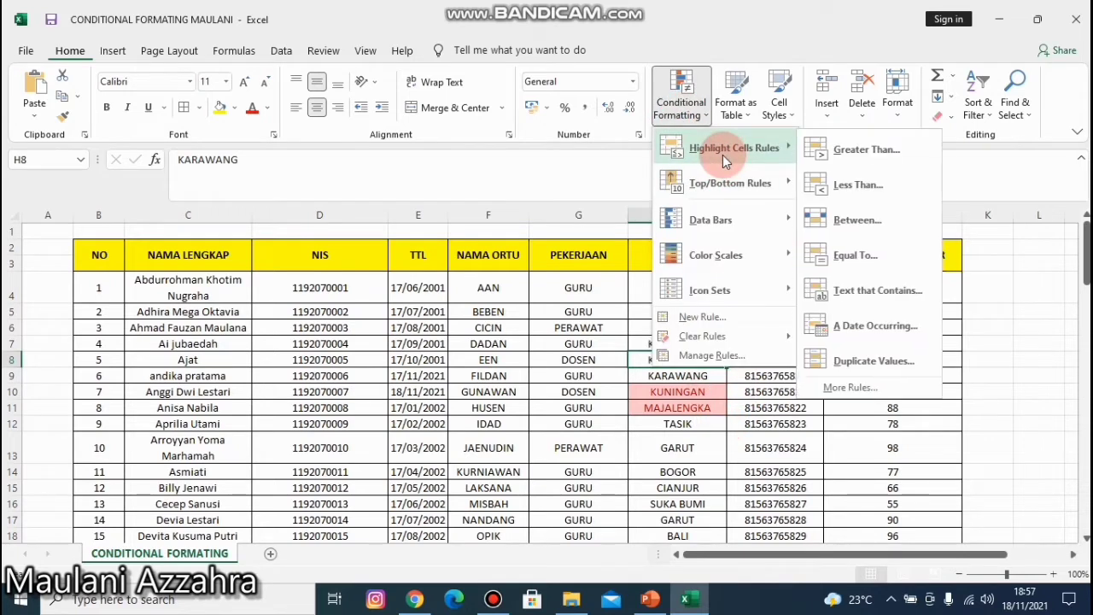
{"action": "left_click", "coordinate": [865, 455]}
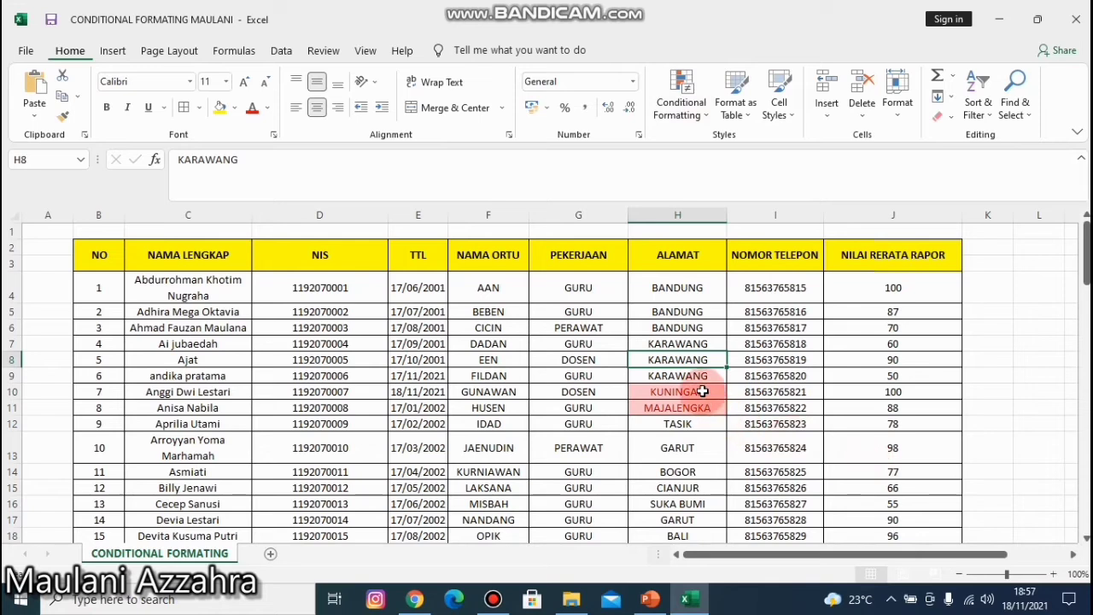
{"action": "left_click", "coordinate": [905, 294]}
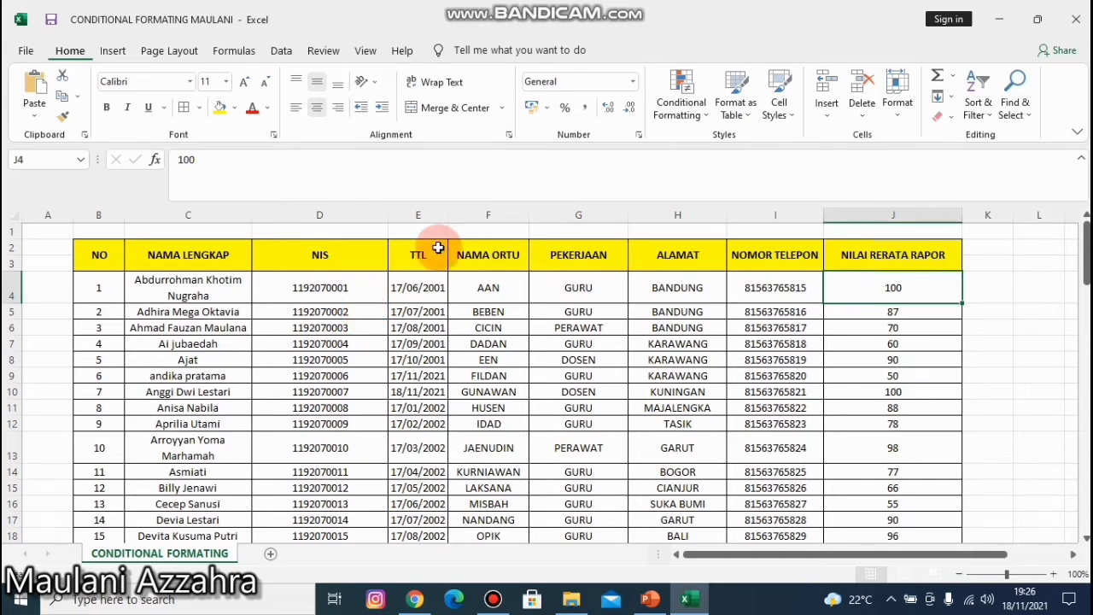
{"action": "left_click", "coordinate": [680, 124]}
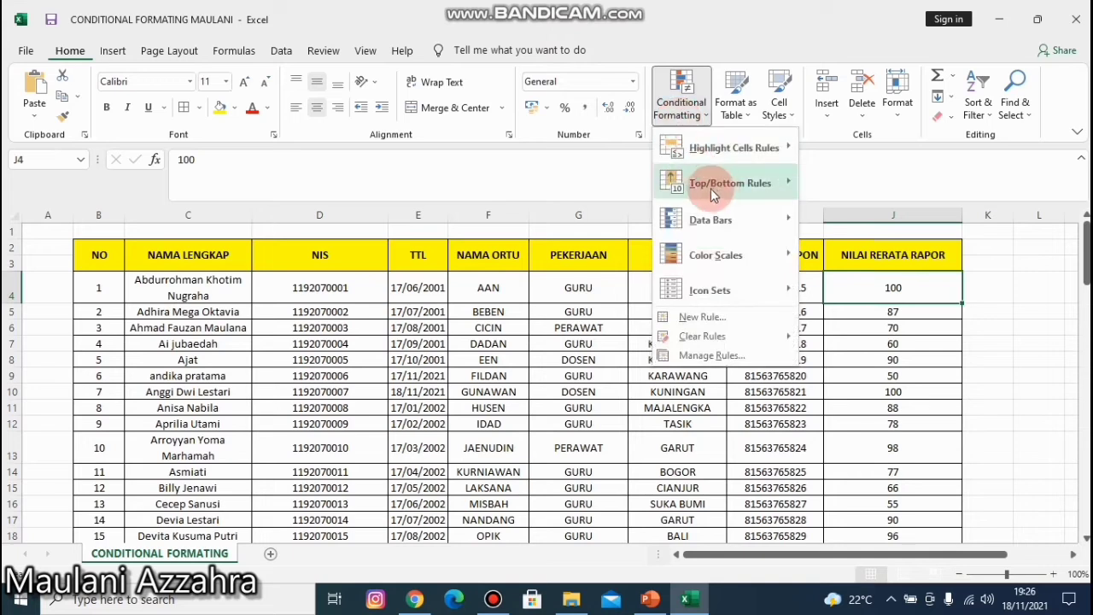
{"action": "mouse_move", "coordinate": [745, 185]}
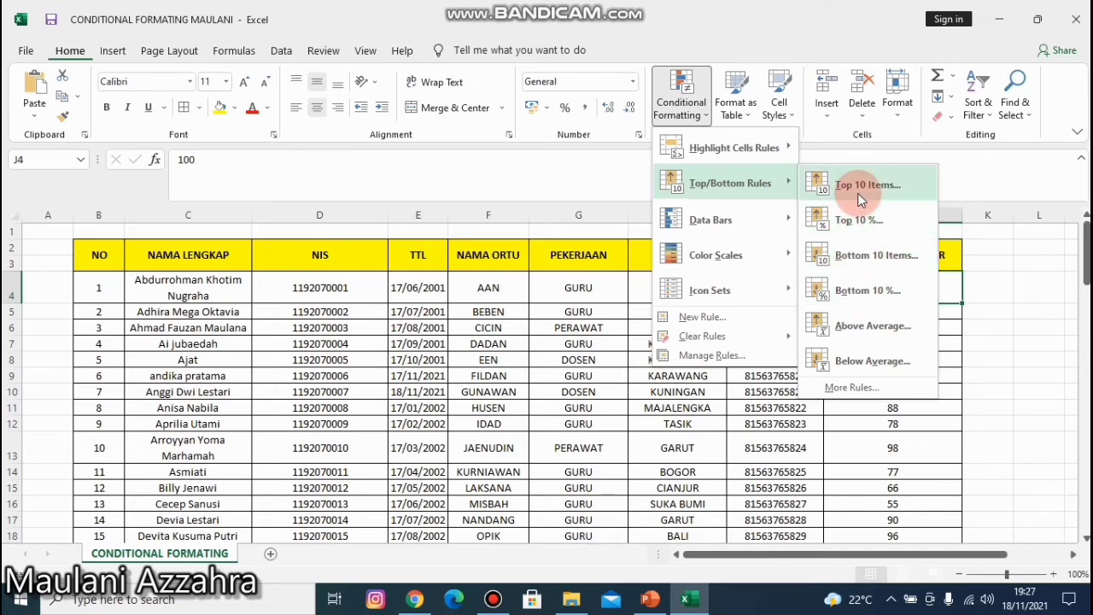
{"action": "left_click", "coordinate": [927, 433]}
Highlight the Top 10 Items in the NILAI RERATA RAPOR cells J4:J95 with Light Red Fill with Dark Red Text and look over the column
{"action": "left_click_drag", "start_coordinate": [888, 292], "coordinate": [905, 483]}
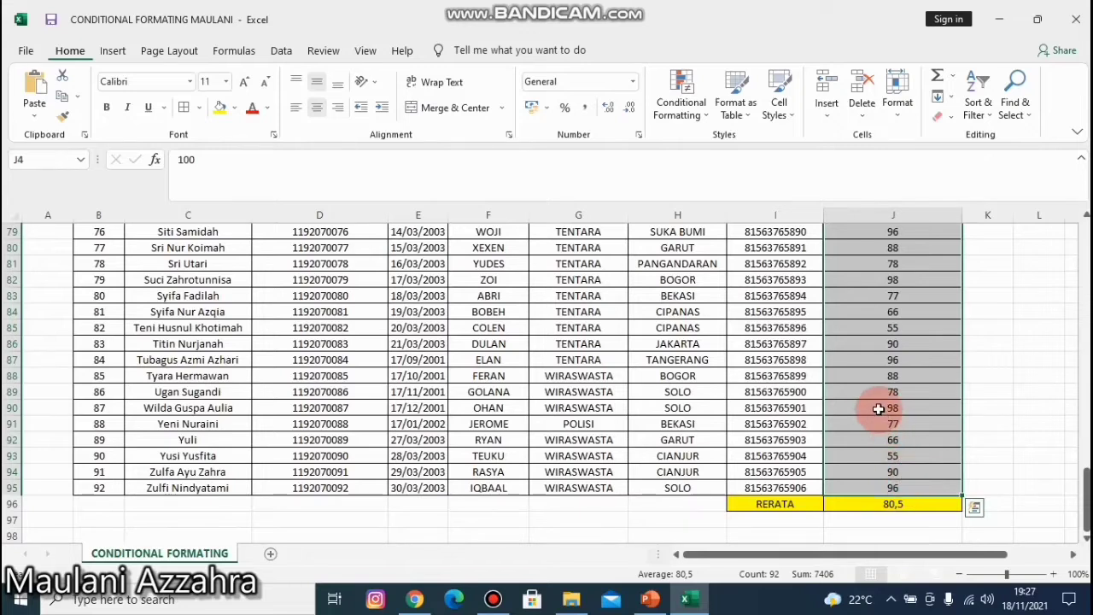
{"action": "left_click", "coordinate": [684, 119]}
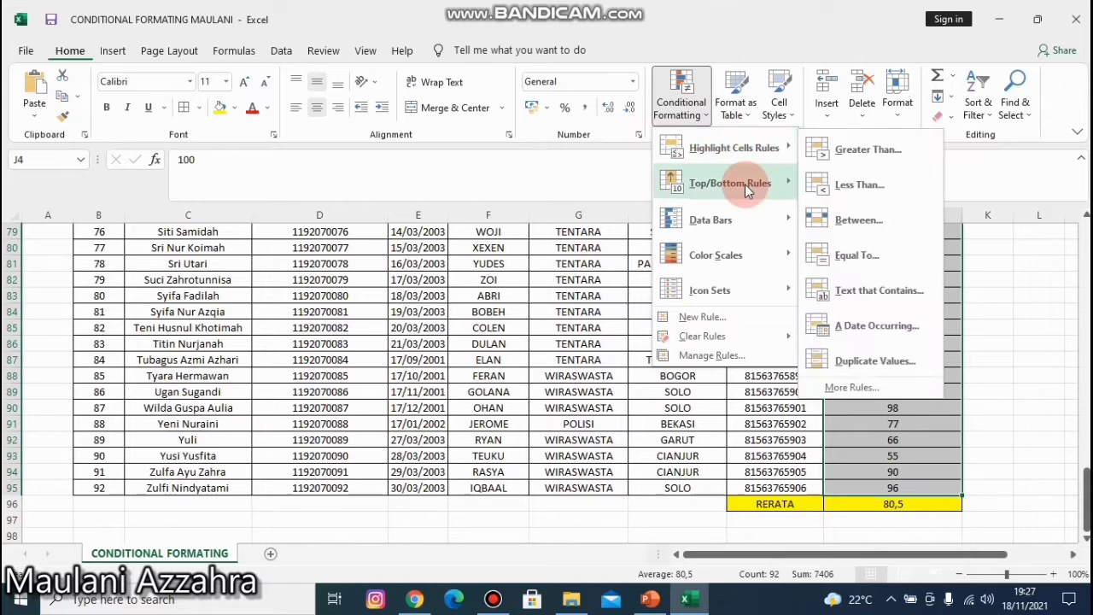
{"action": "mouse_move", "coordinate": [744, 185]}
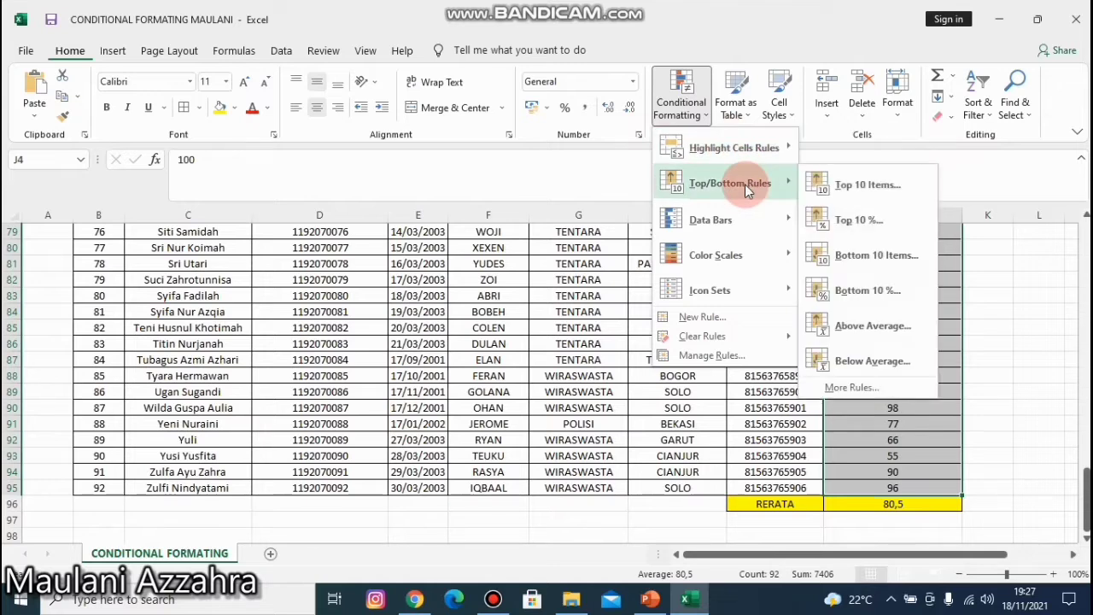
{"action": "left_click", "coordinate": [874, 188]}
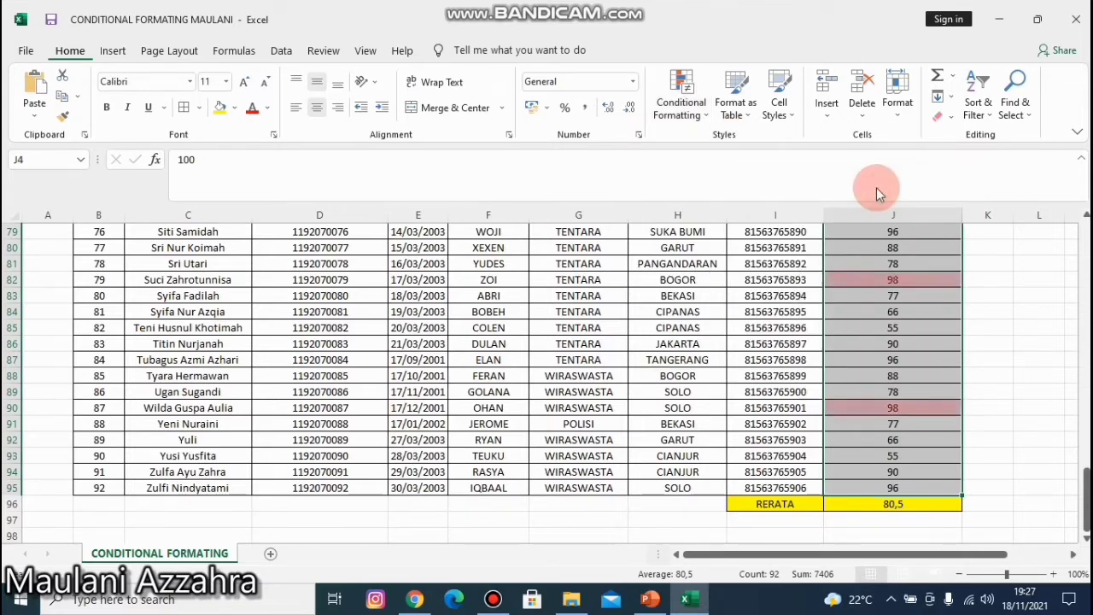
{"action": "left_click", "coordinate": [606, 393]}
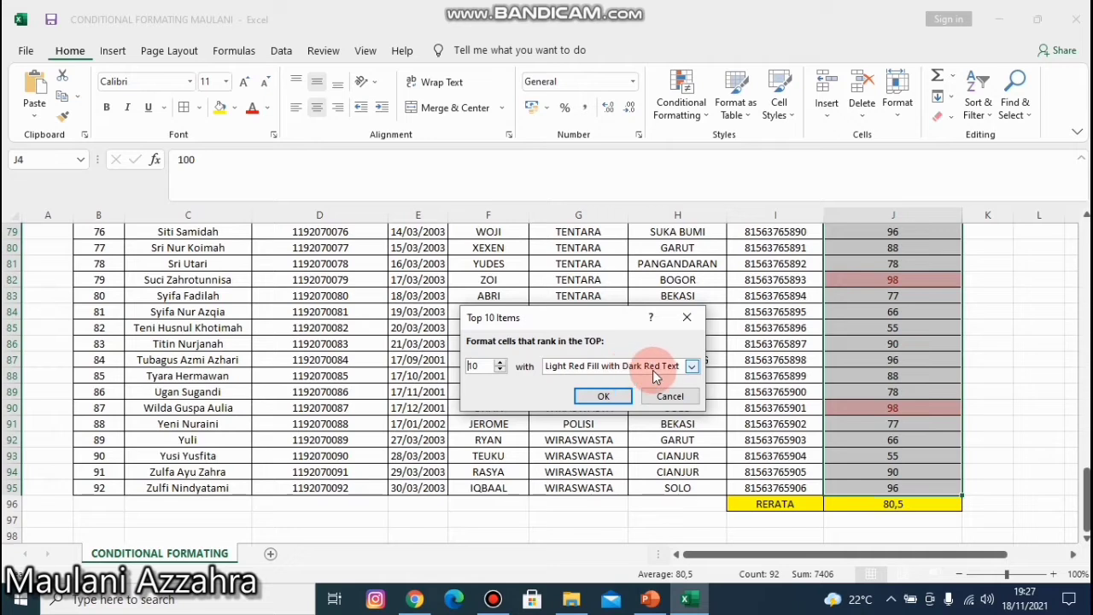
{"action": "left_click", "coordinate": [613, 396]}
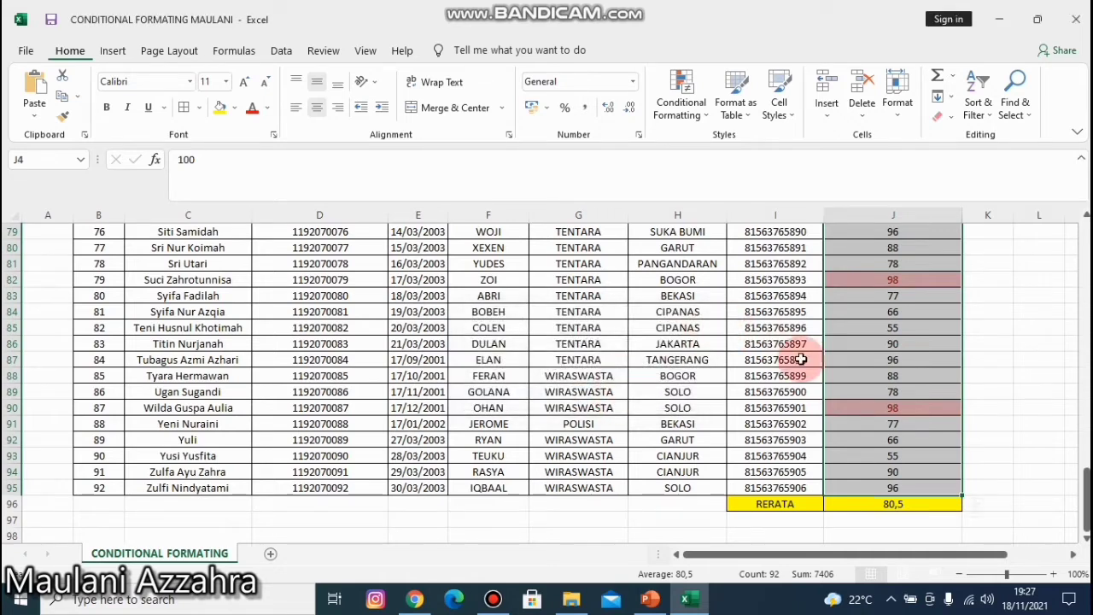
{"action": "left_click", "coordinate": [893, 359]}
{"action": "scroll", "coordinate": [893, 341], "scroll_direction": "up", "scroll_amount": 5}
{"action": "scroll", "coordinate": [893, 335], "scroll_direction": "up", "scroll_amount": 20}
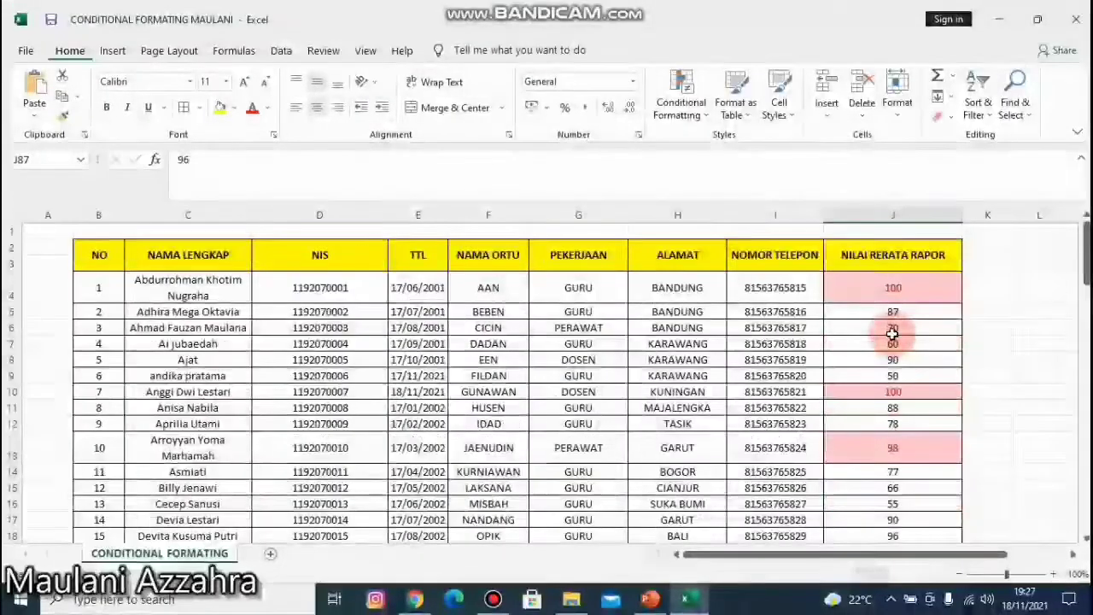
{"action": "left_click", "coordinate": [692, 127]}
{"action": "left_click", "coordinate": [859, 289]}
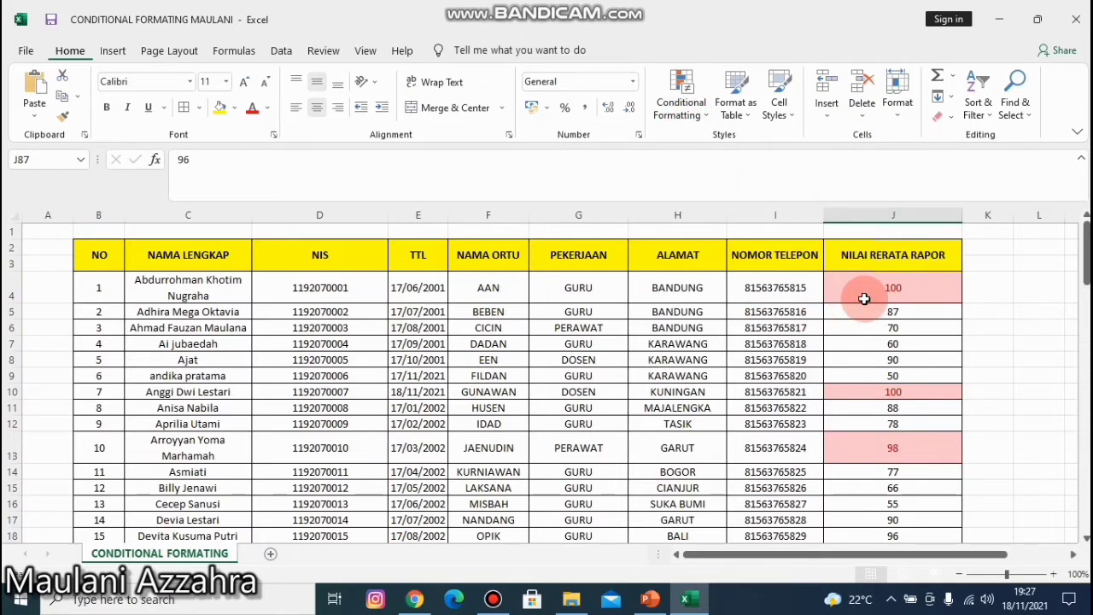
Highlight the Top 10% of the NILAI RERATA RAPOR values in J4:J95 with Light Red Fill with Dark Red Text and review the column
{"action": "left_click", "coordinate": [863, 290]}
{"action": "key", "text": "ctrl+shift+Down"}
{"action": "left_click", "coordinate": [674, 115]}
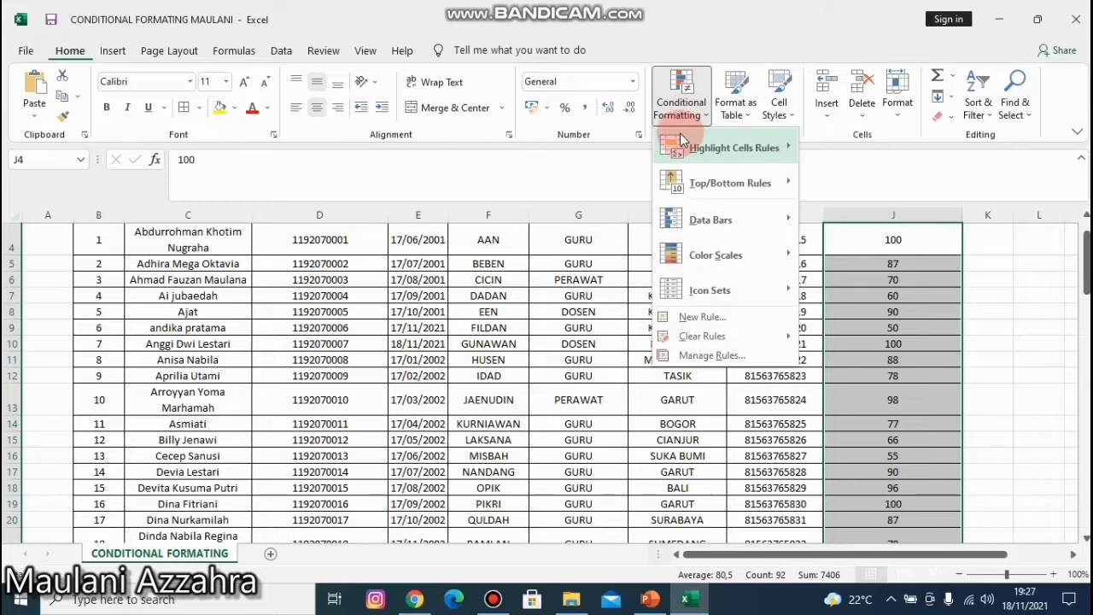
{"action": "mouse_move", "coordinate": [723, 190]}
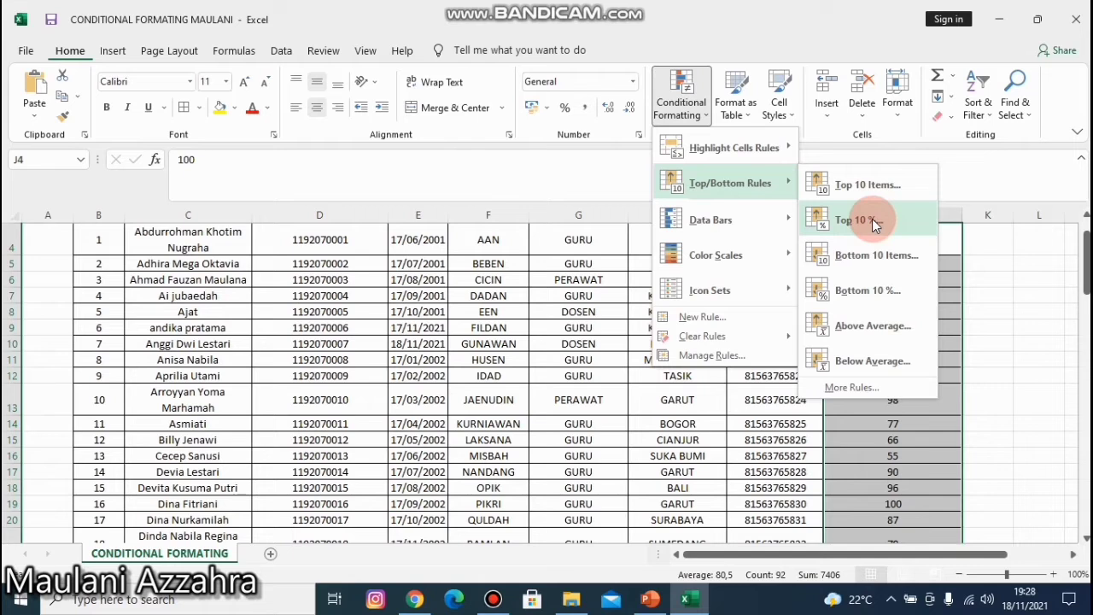
{"action": "left_click", "coordinate": [872, 218]}
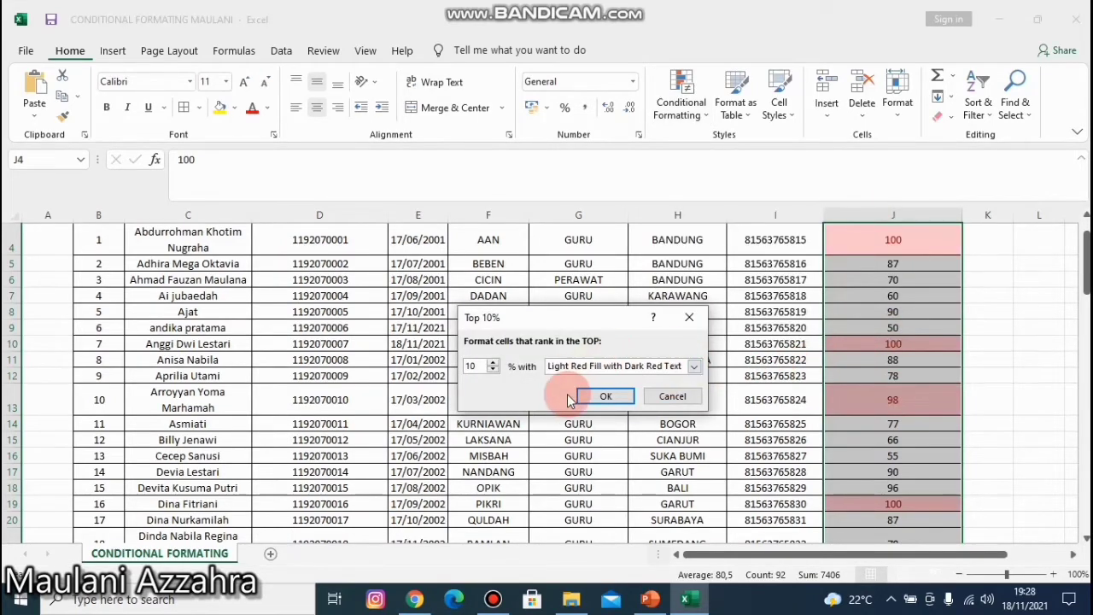
{"action": "left_click", "coordinate": [590, 399]}
{"action": "scroll", "coordinate": [859, 341], "scroll_direction": "up", "scroll_amount": 1}
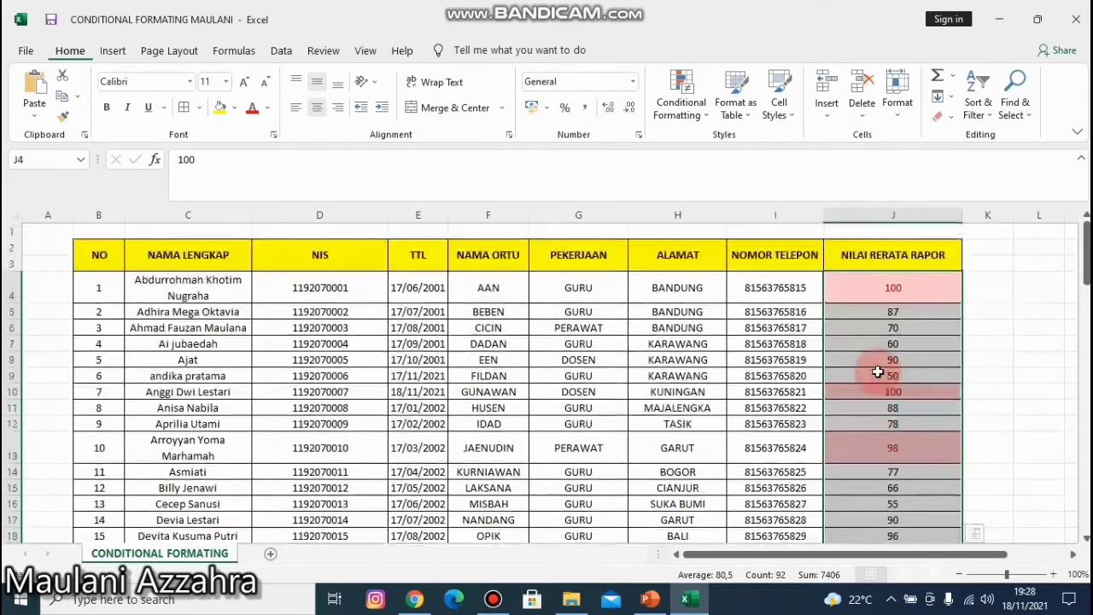
{"action": "scroll", "coordinate": [878, 373], "scroll_direction": "down", "scroll_amount": 2}
{"action": "scroll", "coordinate": [888, 427], "scroll_direction": "down", "scroll_amount": 15}
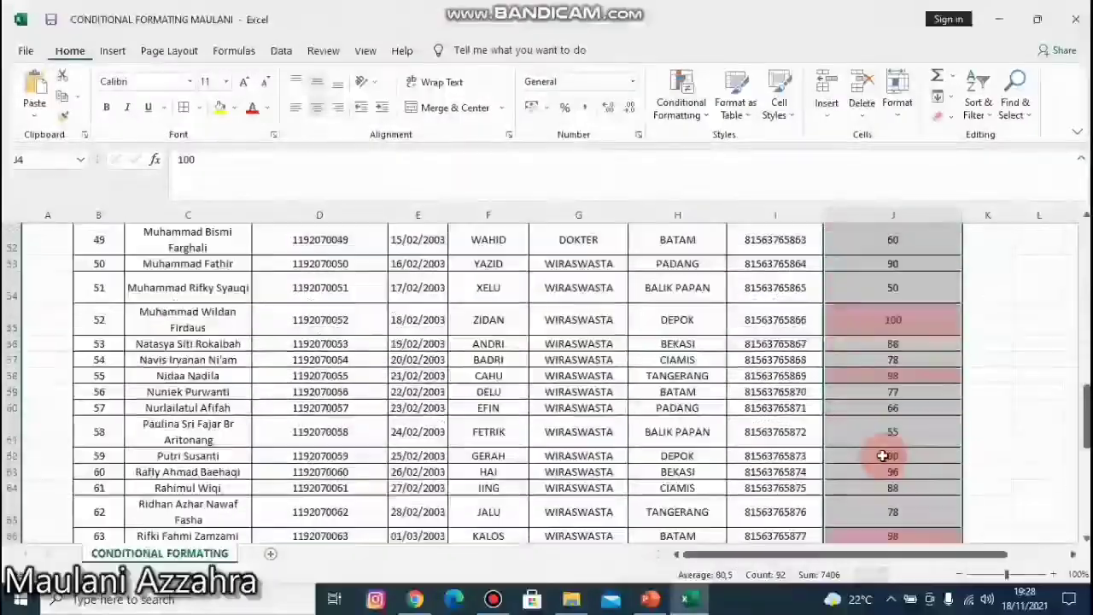
{"action": "scroll", "coordinate": [882, 461], "scroll_direction": "up", "scroll_amount": 4}
{"action": "scroll", "coordinate": [882, 476], "scroll_direction": "up", "scroll_amount": 12}
{"action": "left_click", "coordinate": [672, 119]}
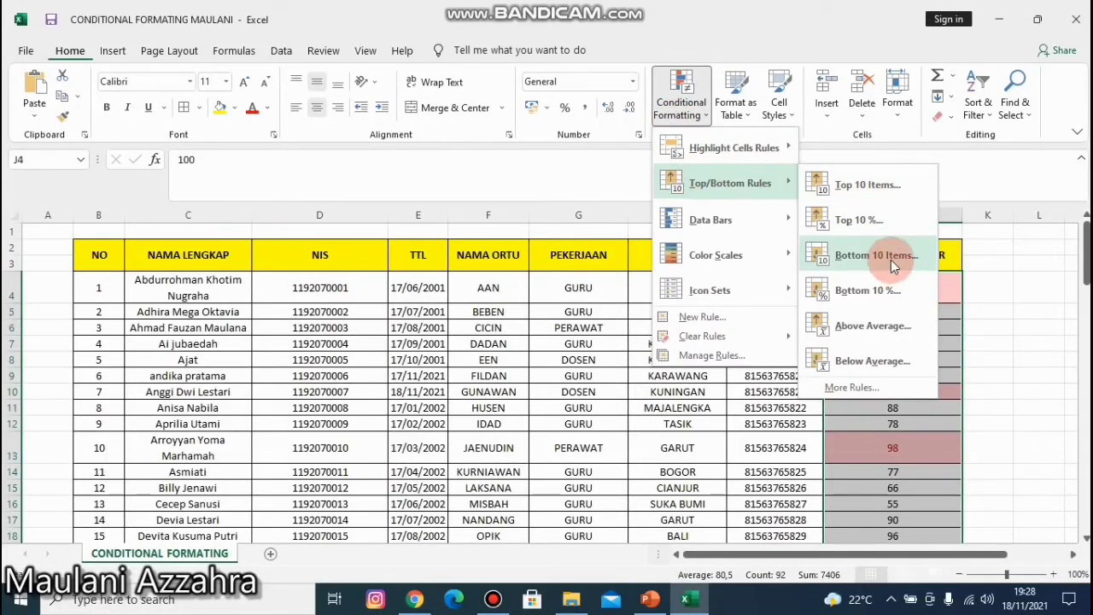
{"action": "left_click", "coordinate": [888, 256]}
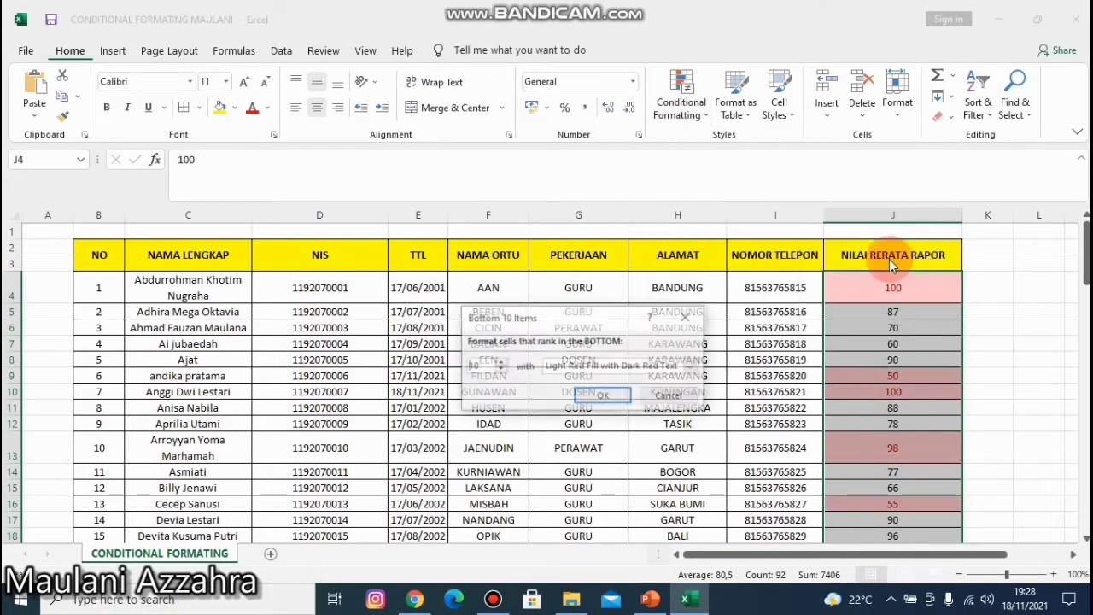
{"action": "left_click", "coordinate": [687, 316]}
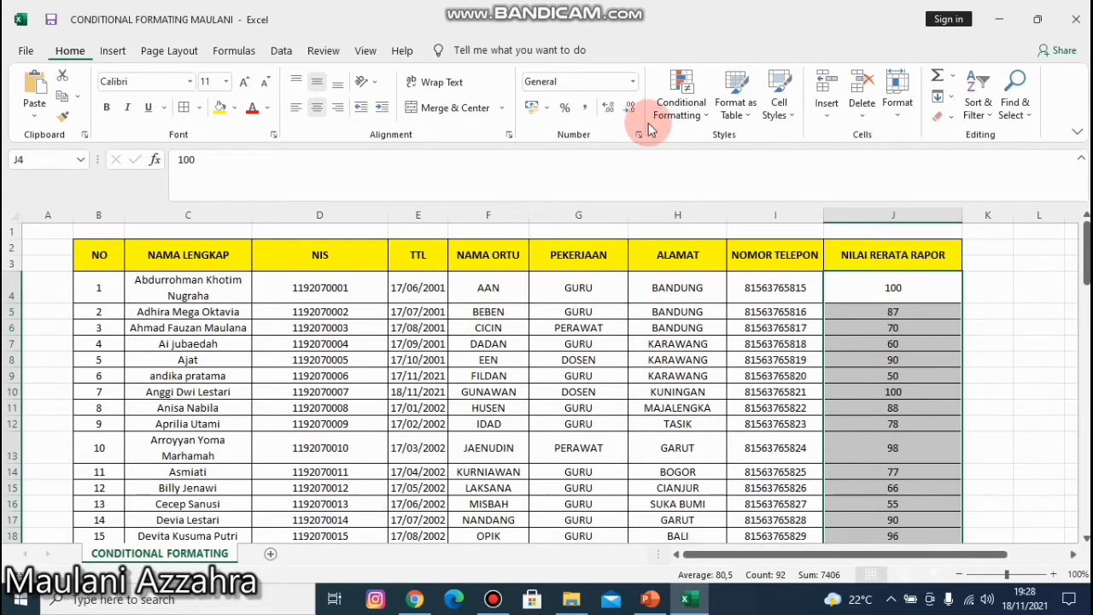
Highlight the Bottom 10 Items in J4:J95 with Light Red Fill with Dark Red Text and look through the NILAI RERATA RAPOR column
{"action": "left_click", "coordinate": [680, 120]}
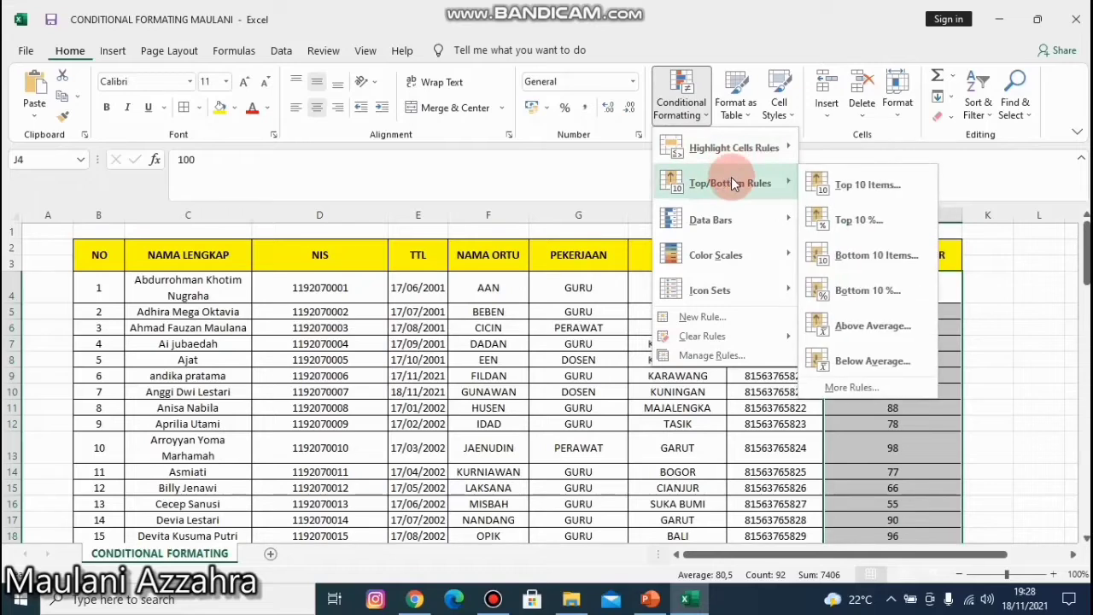
{"action": "left_click", "coordinate": [866, 255]}
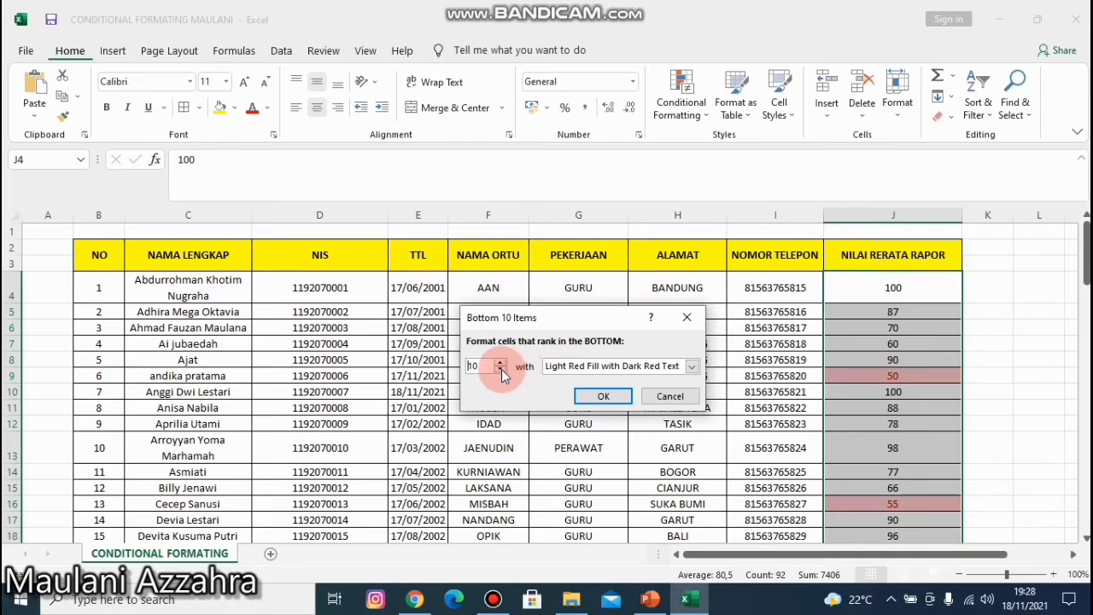
{"action": "left_click", "coordinate": [589, 396]}
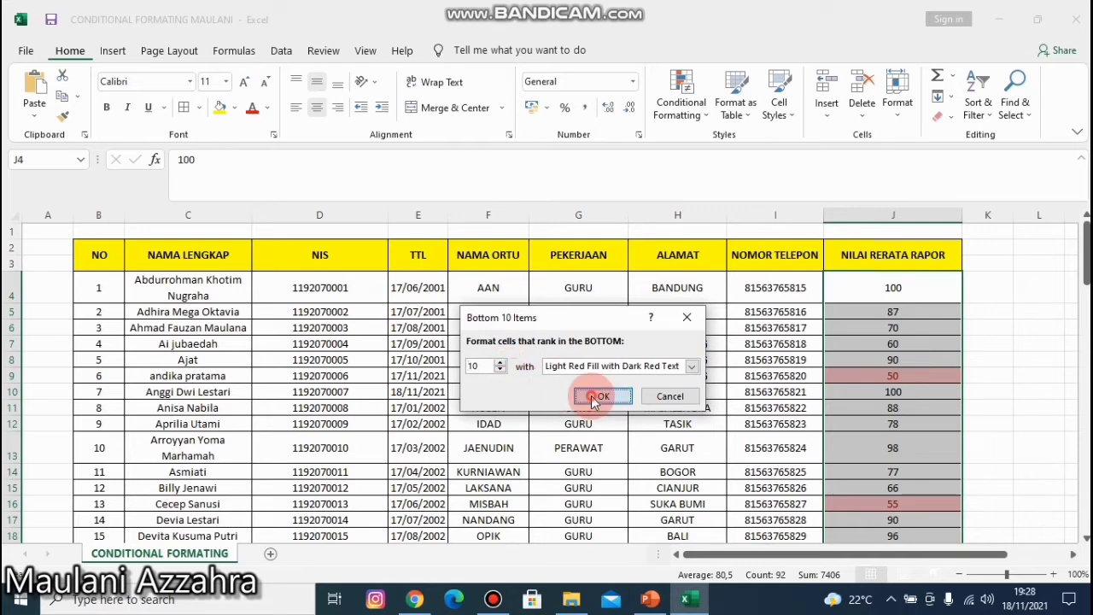
{"action": "scroll", "coordinate": [918, 396], "scroll_direction": "down", "scroll_amount": 12}
{"action": "scroll", "coordinate": [919, 396], "scroll_direction": "down", "scroll_amount": 15}
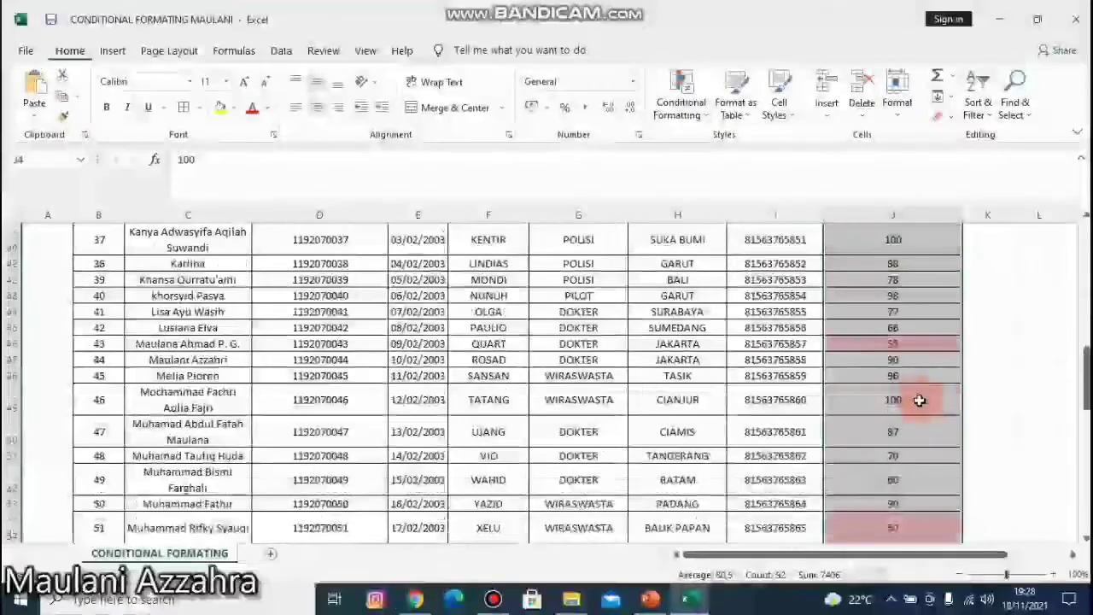
{"action": "scroll", "coordinate": [916, 409], "scroll_direction": "up", "scroll_amount": 20}
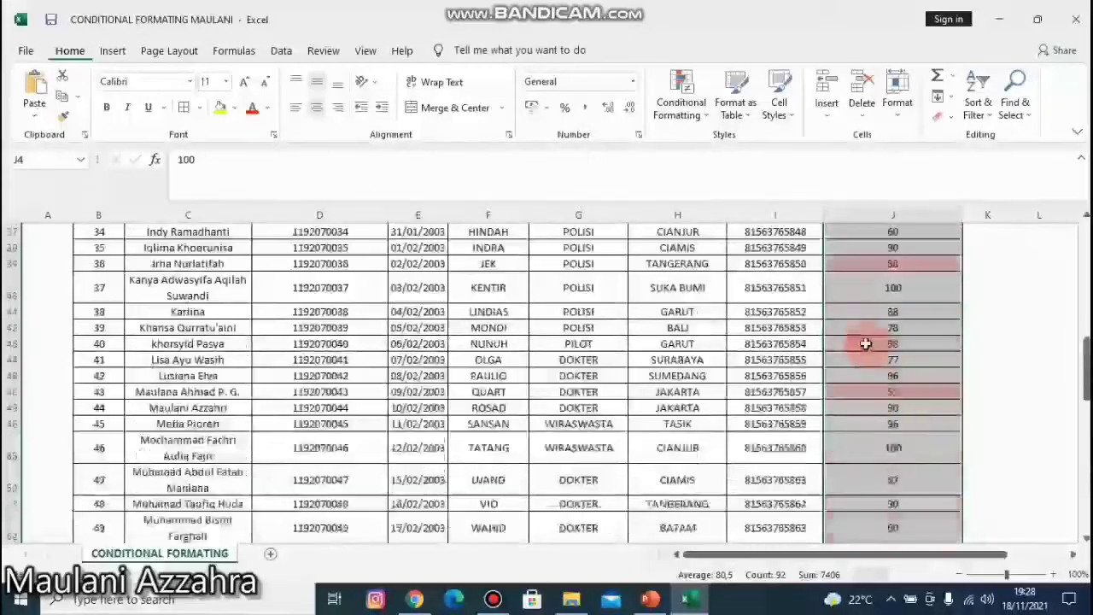
{"action": "left_click", "coordinate": [661, 127]}
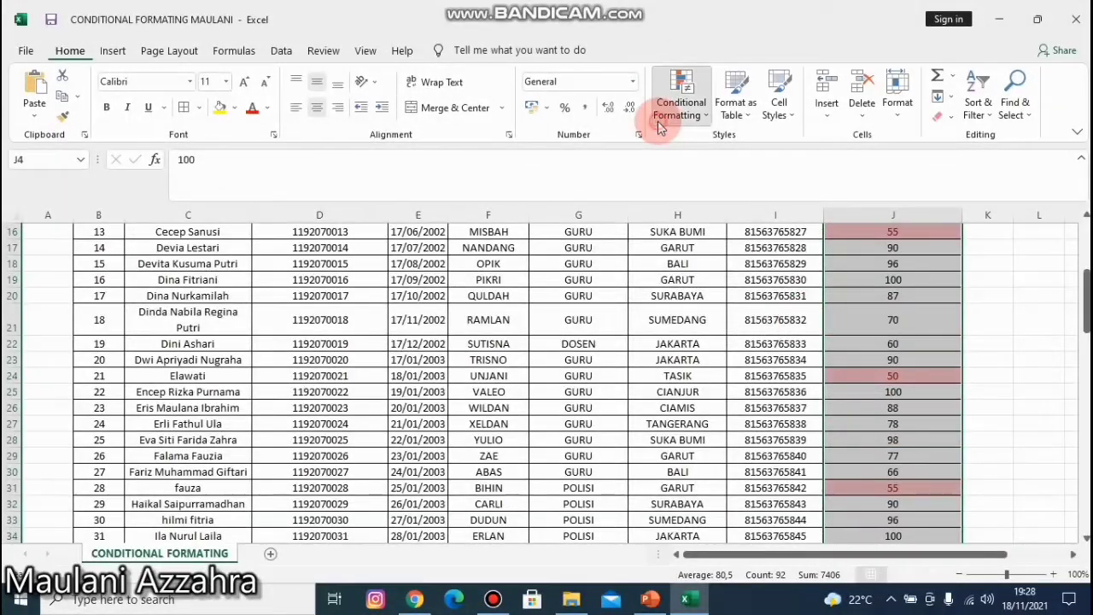
{"action": "left_click", "coordinate": [920, 305]}
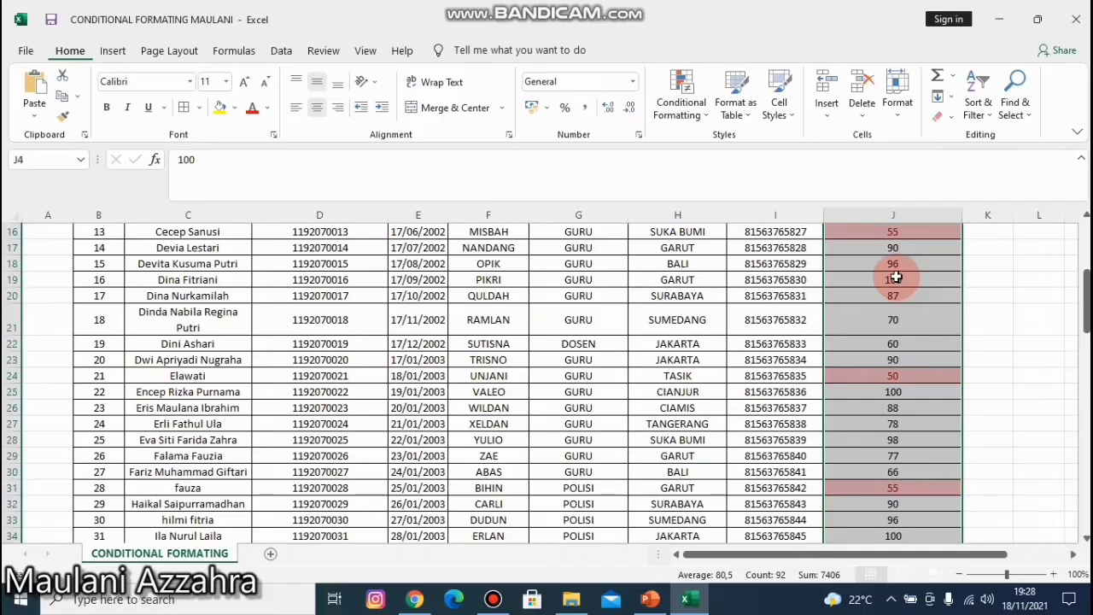
{"action": "scroll", "coordinate": [894, 276], "scroll_direction": "up", "scroll_amount": 5}
Highlight the Above Average NILAI RERATA RAPOR values in J4:J95 with Light Red Fill with Dark Red Text and look over the column
{"action": "left_click", "coordinate": [685, 109]}
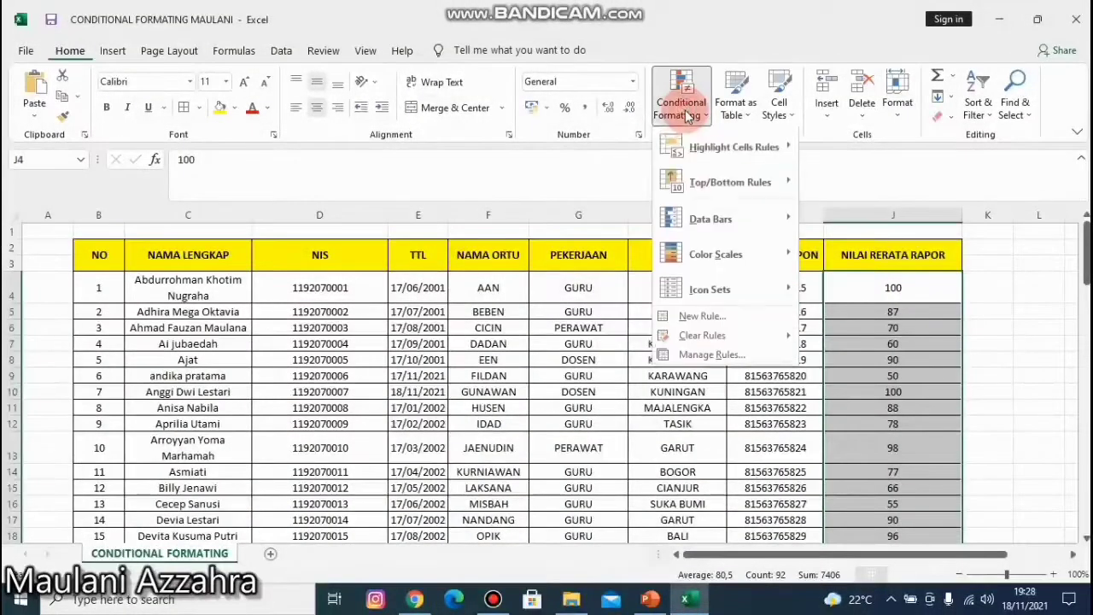
{"action": "mouse_move", "coordinate": [696, 183]}
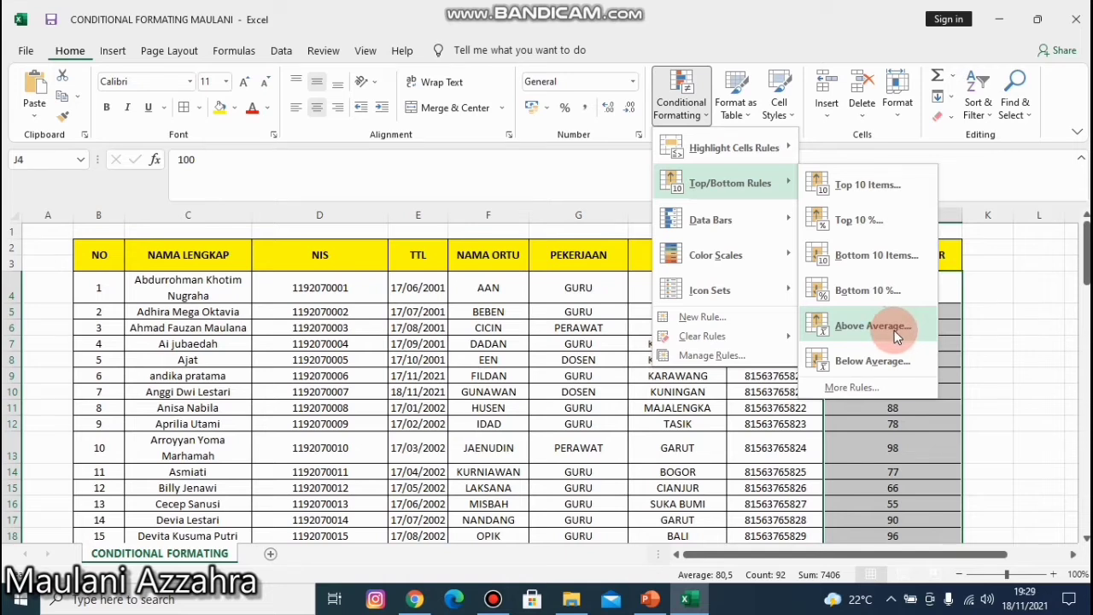
{"action": "scroll", "coordinate": [893, 453], "scroll_direction": "down", "scroll_amount": 9}
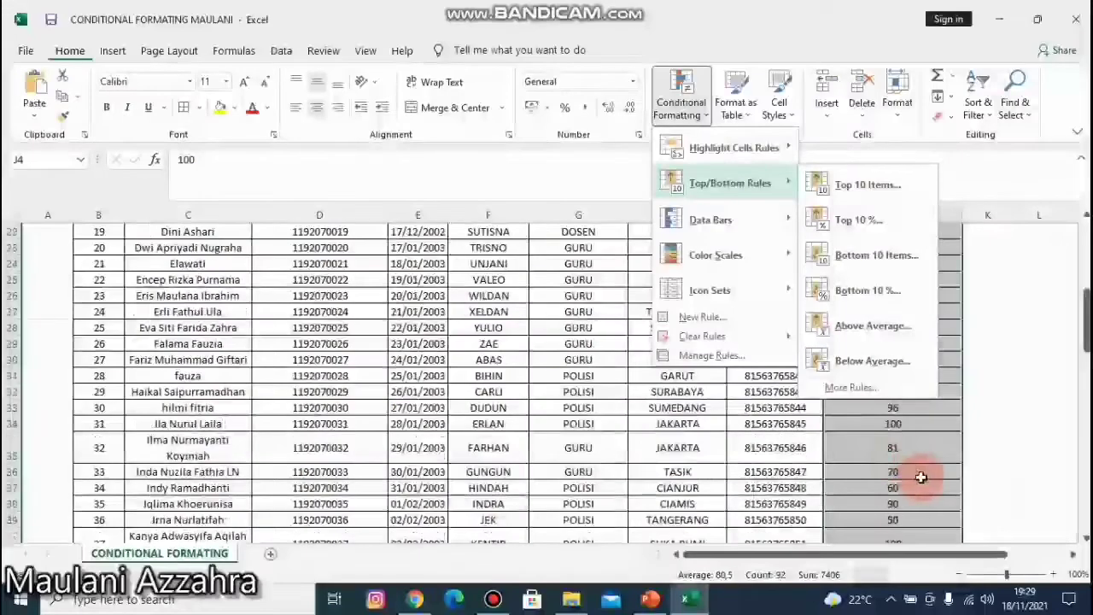
{"action": "scroll", "coordinate": [937, 484], "scroll_direction": "down", "scroll_amount": 5}
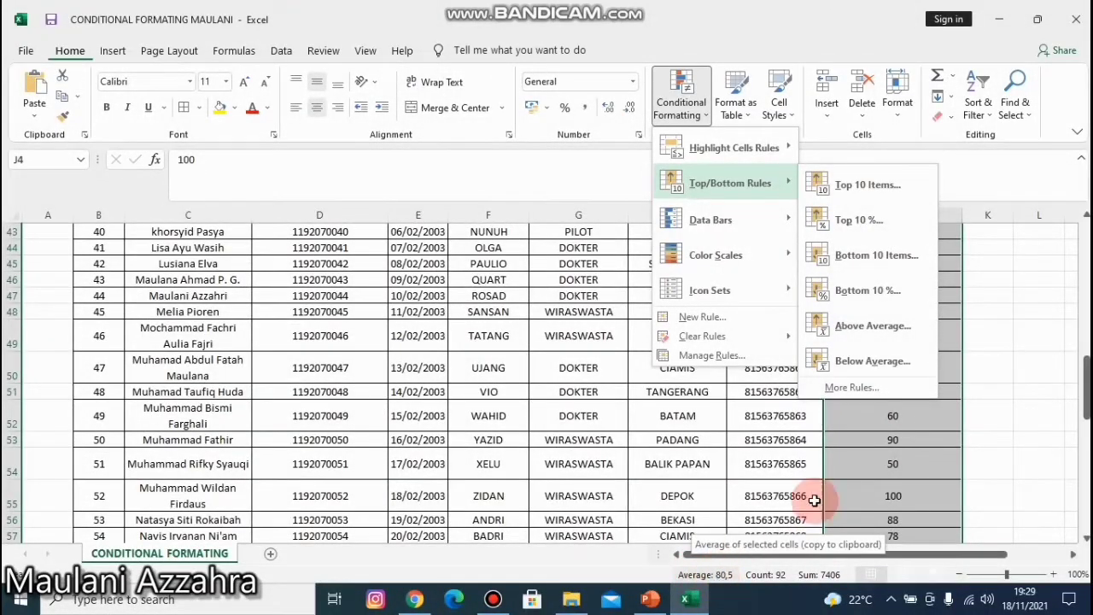
{"action": "scroll", "coordinate": [861, 500], "scroll_direction": "down", "scroll_amount": 2}
{"action": "scroll", "coordinate": [862, 500], "scroll_direction": "down", "scroll_amount": 1}
{"action": "scroll", "coordinate": [837, 265], "scroll_direction": "up", "scroll_amount": 5}
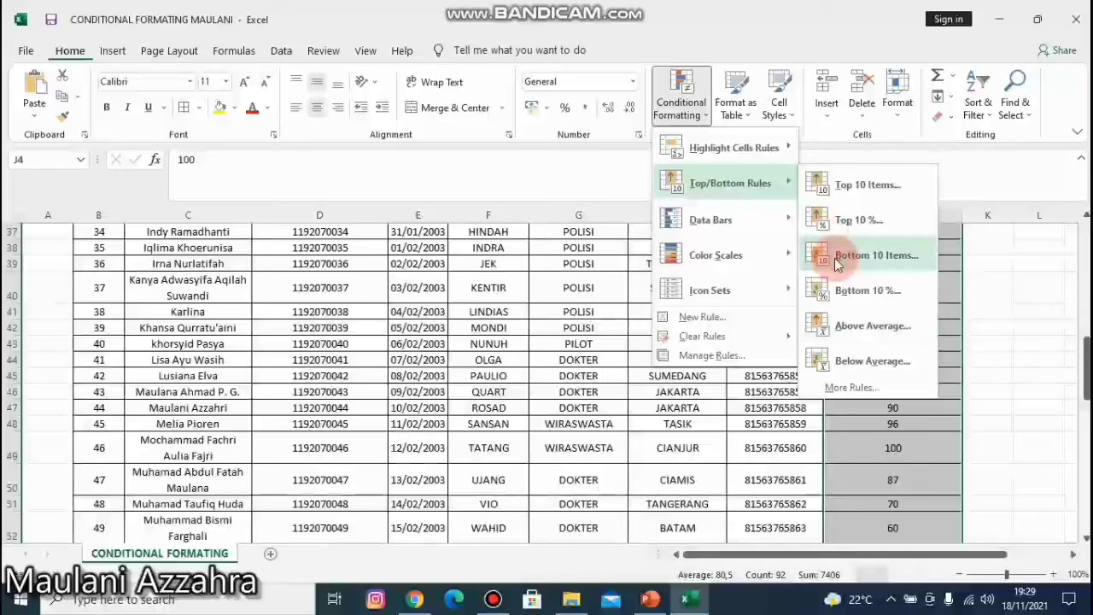
{"action": "left_click", "coordinate": [896, 330]}
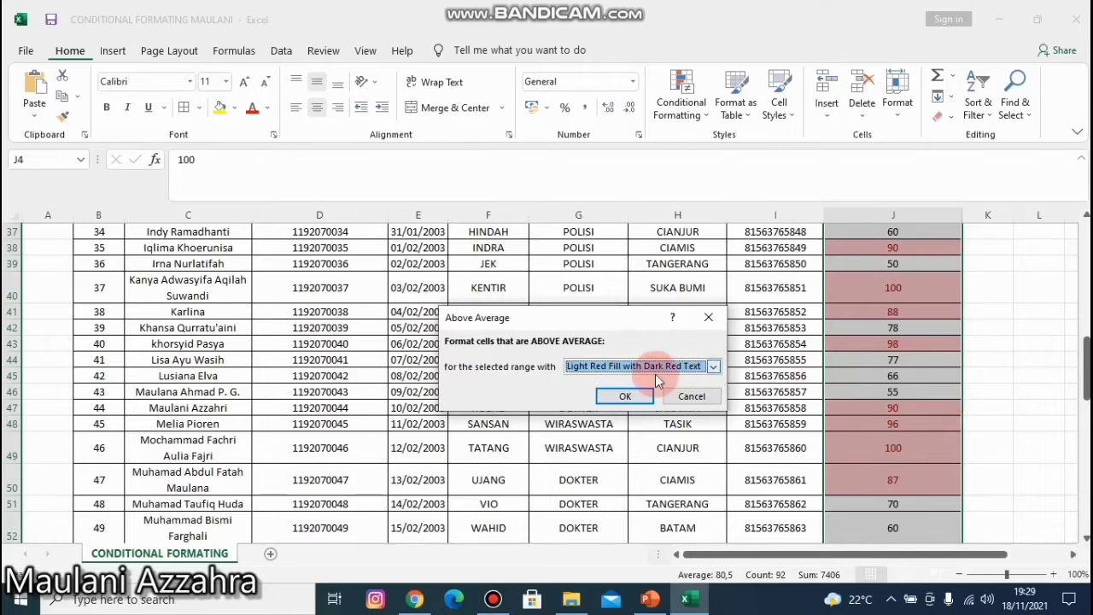
{"action": "left_click", "coordinate": [627, 395]}
{"action": "scroll", "coordinate": [881, 441], "scroll_direction": "up", "scroll_amount": 1}
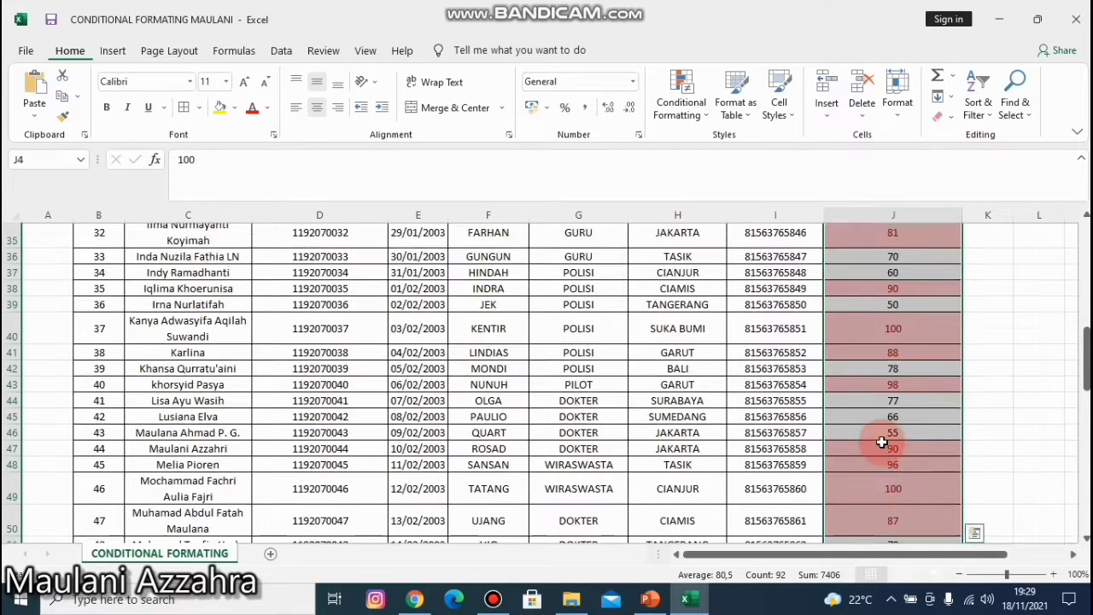
{"action": "scroll", "coordinate": [882, 436], "scroll_direction": "up", "scroll_amount": 11}
{"action": "scroll", "coordinate": [907, 407], "scroll_direction": "down", "scroll_amount": 6}
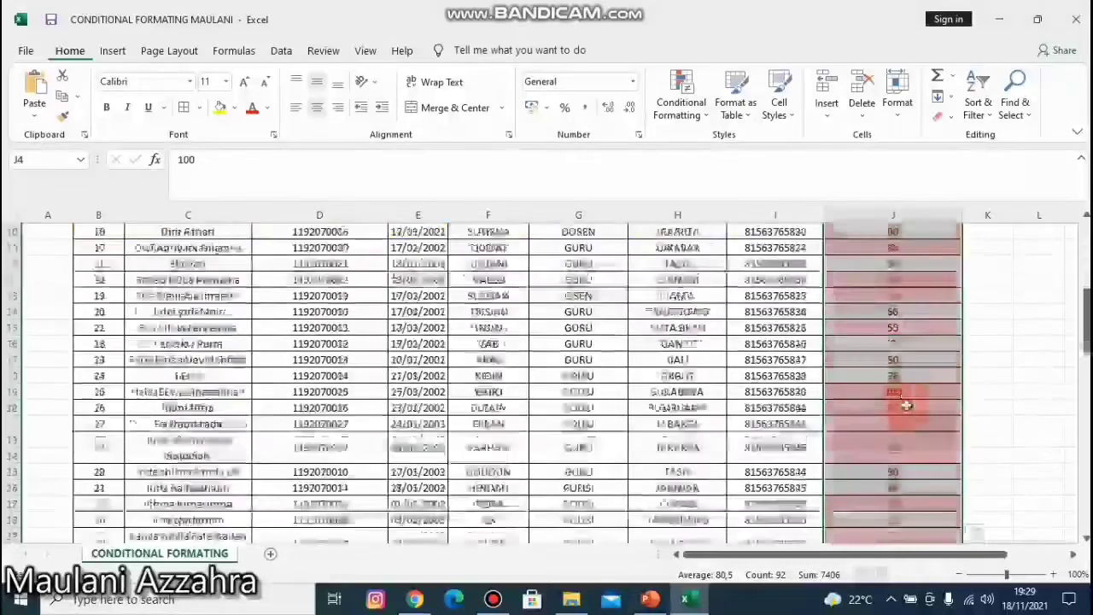
{"action": "scroll", "coordinate": [907, 406], "scroll_direction": "down", "scroll_amount": 19}
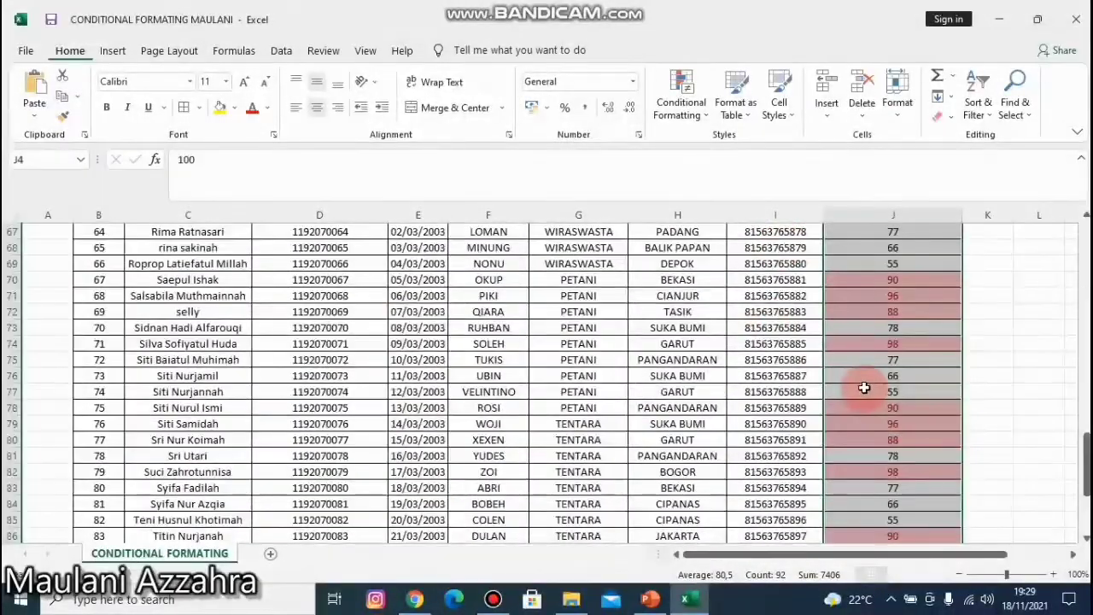
Highlight the Below Average NILAI RERATA RAPOR values in J4:J95 with Light Red Fill with Dark Red Text and look over the column
{"action": "scroll", "coordinate": [864, 387], "scroll_direction": "up", "scroll_amount": 20}
{"action": "left_click", "coordinate": [680, 101]}
{"action": "mouse_move", "coordinate": [734, 187]}
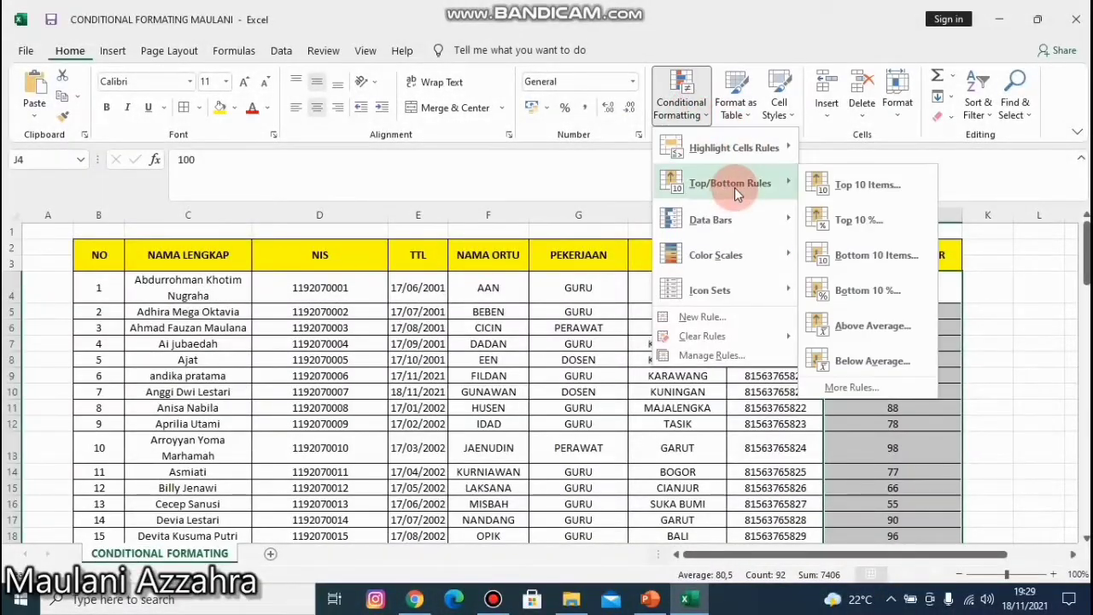
{"action": "left_click", "coordinate": [902, 357]}
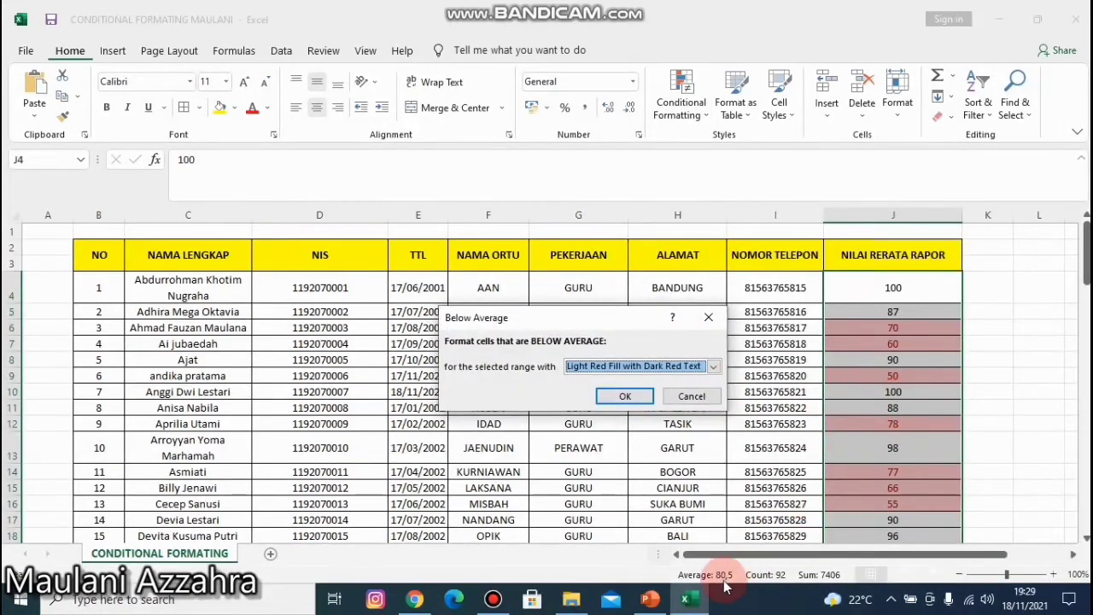
{"action": "left_click", "coordinate": [627, 394]}
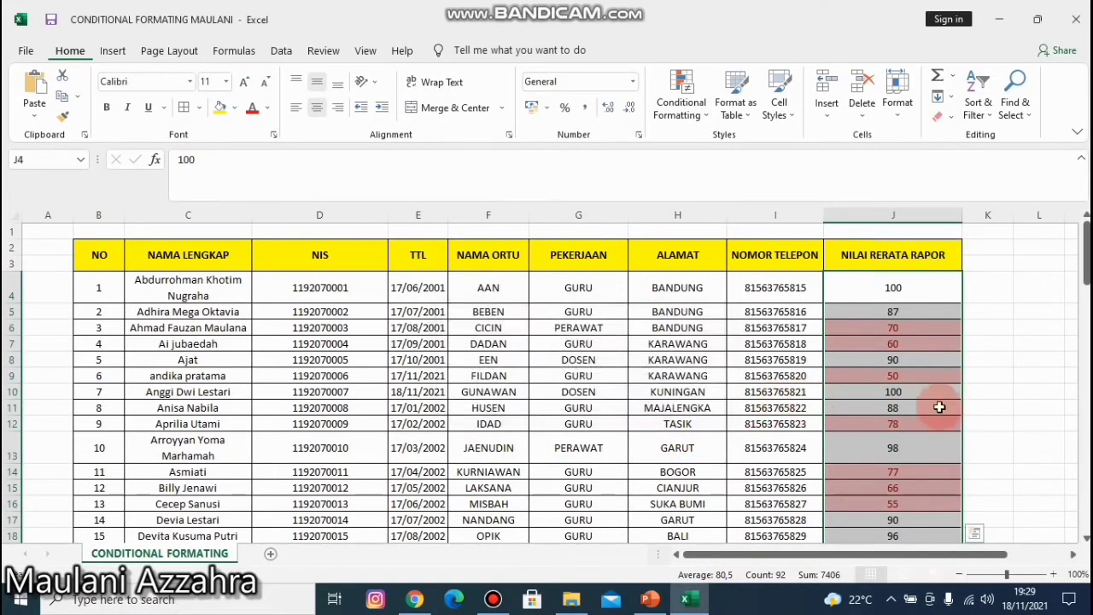
{"action": "scroll", "coordinate": [940, 408], "scroll_direction": "down", "scroll_amount": 2}
{"action": "scroll", "coordinate": [939, 408], "scroll_direction": "down", "scroll_amount": 3}
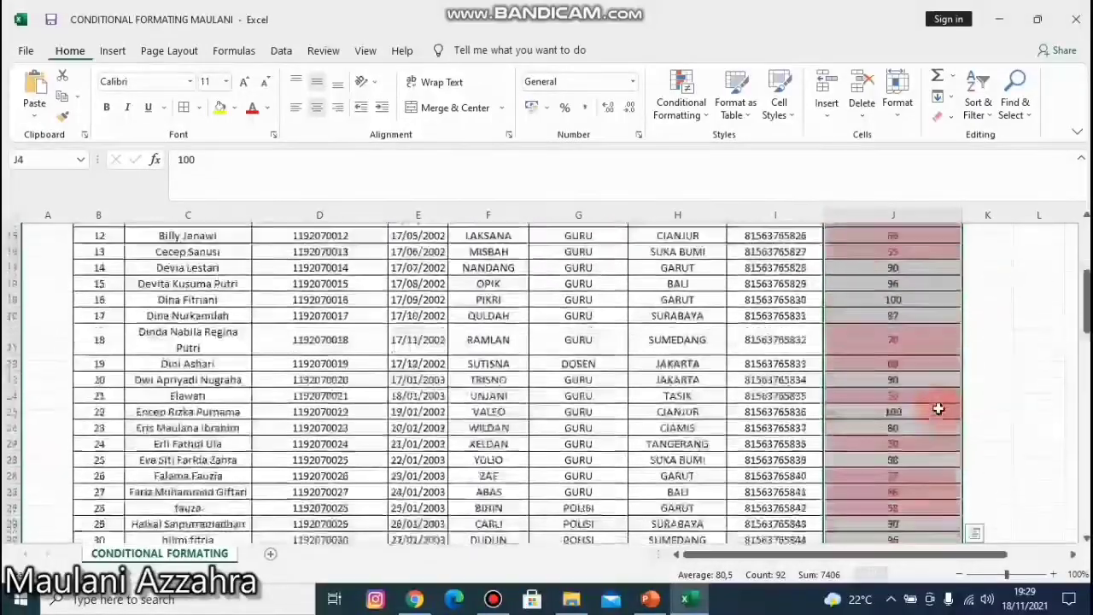
{"action": "scroll", "coordinate": [939, 408], "scroll_direction": "down", "scroll_amount": 5}
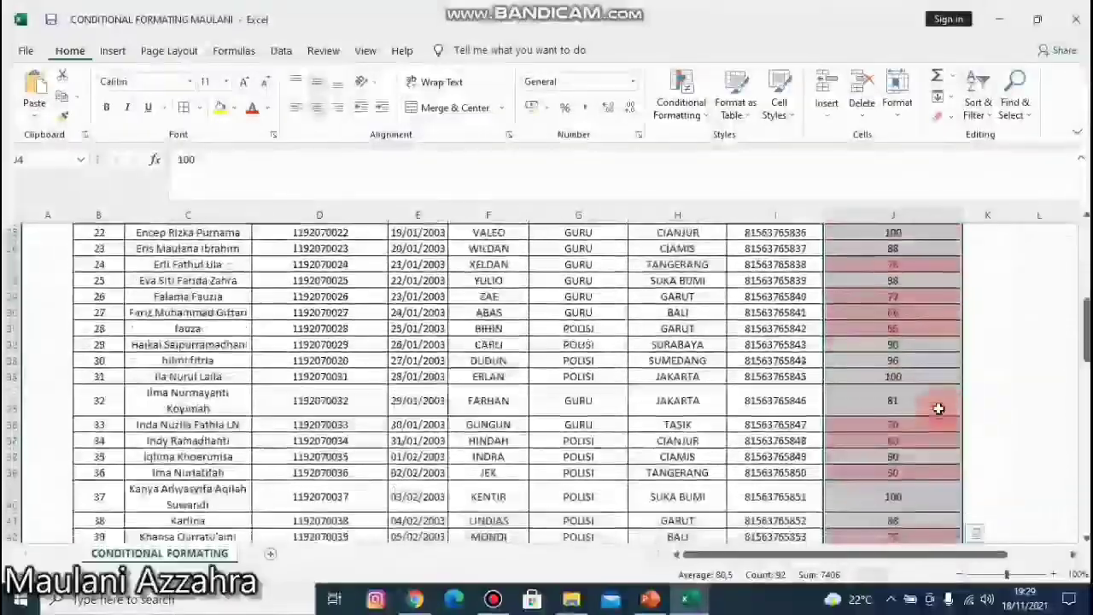
{"action": "scroll", "coordinate": [938, 408], "scroll_direction": "down", "scroll_amount": 8}
{"action": "scroll", "coordinate": [938, 408], "scroll_direction": "up", "scroll_amount": 7}
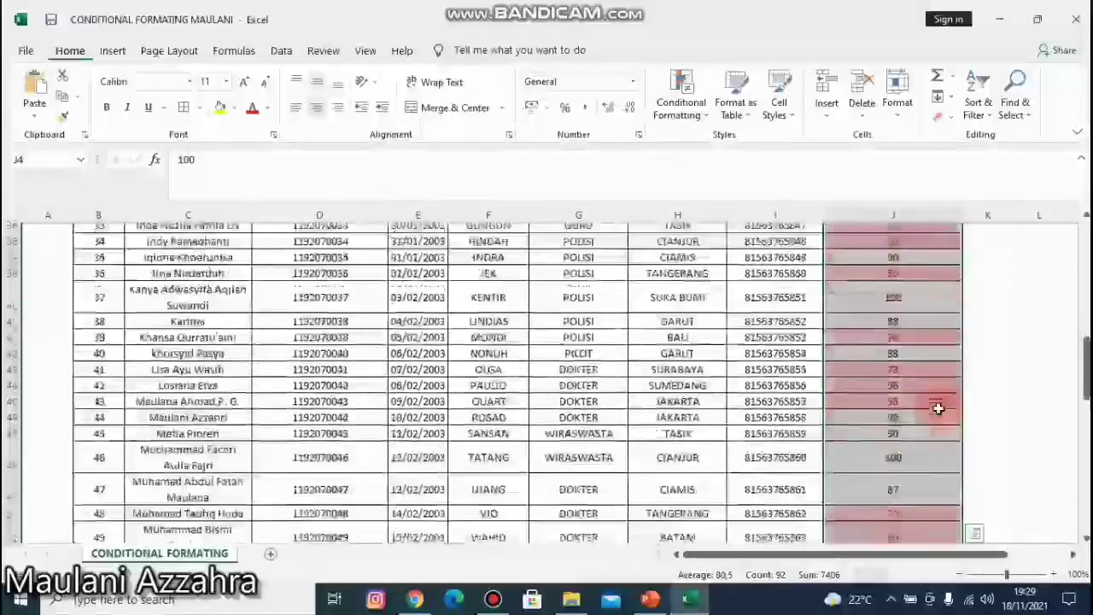
{"action": "scroll", "coordinate": [793, 165], "scroll_direction": "up", "scroll_amount": 11}
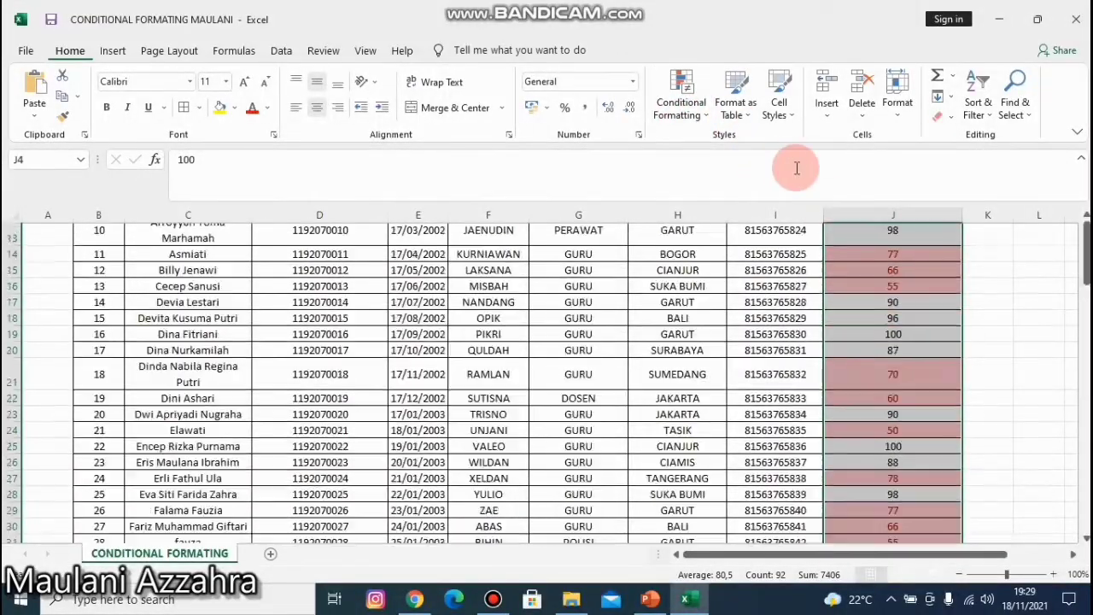
Apply blue gradient-fill data bars to the NILAI RERATA RAPOR cells J4:J95 and inspect the bars in J4, J5 and J9
{"action": "left_click", "coordinate": [673, 121]}
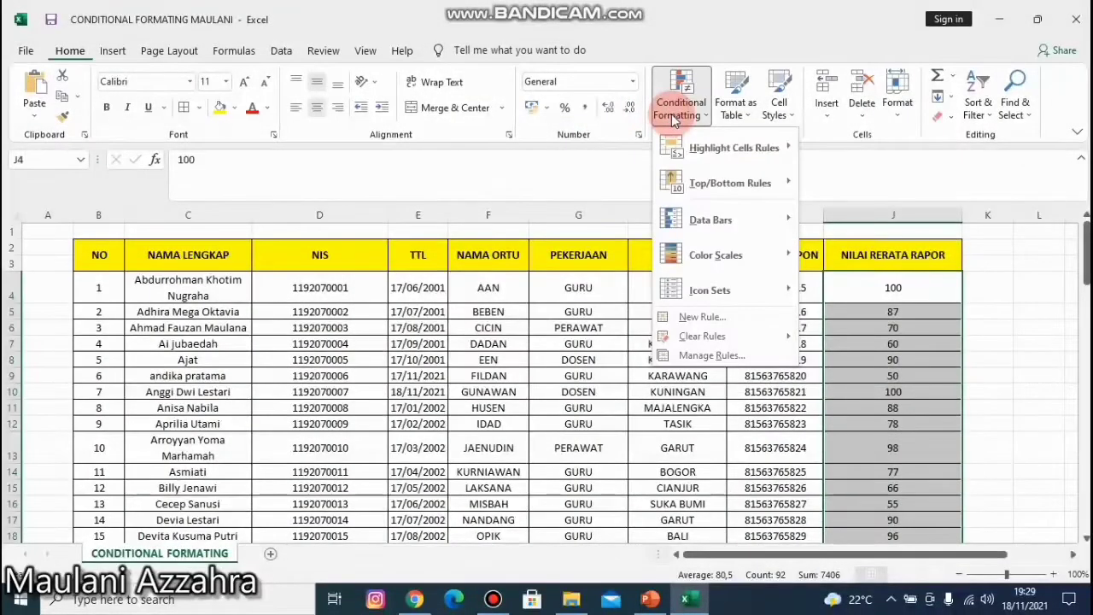
{"action": "left_click", "coordinate": [736, 182]}
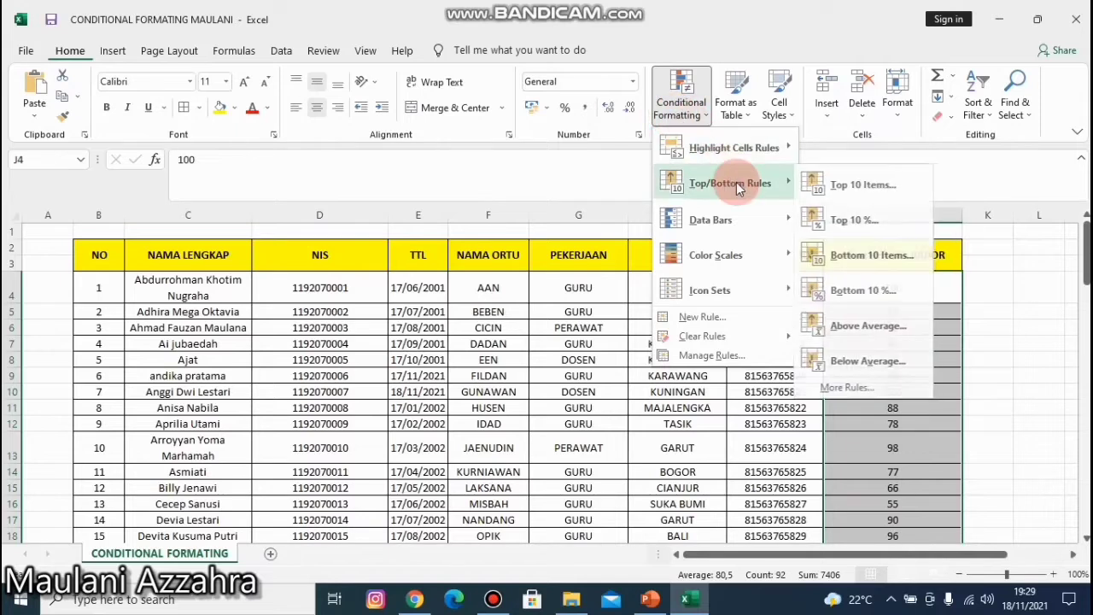
{"action": "left_click", "coordinate": [739, 214]}
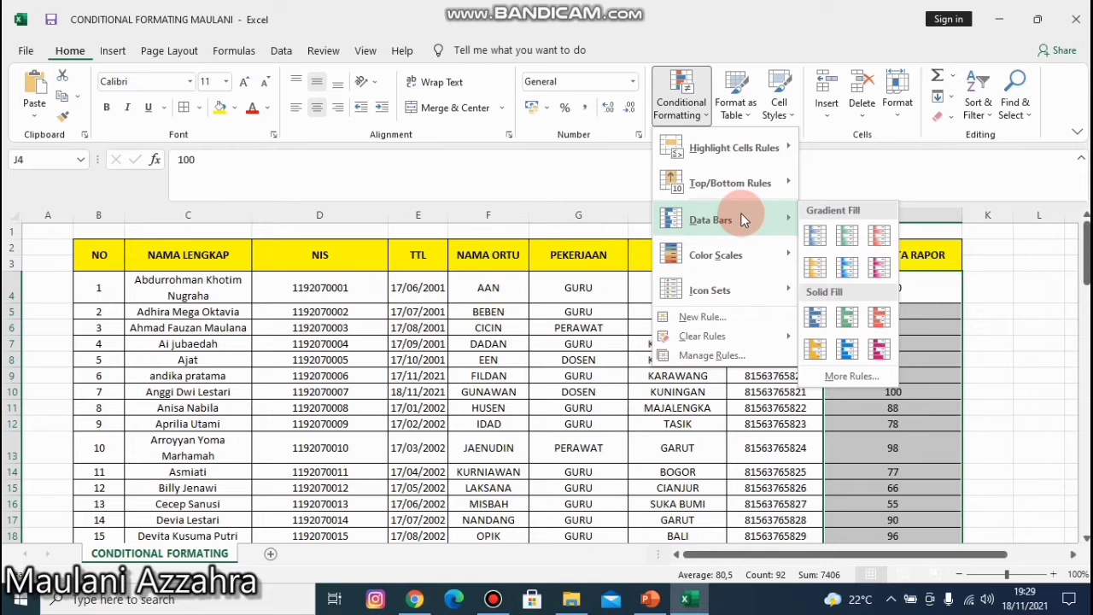
{"action": "left_click", "coordinate": [815, 245]}
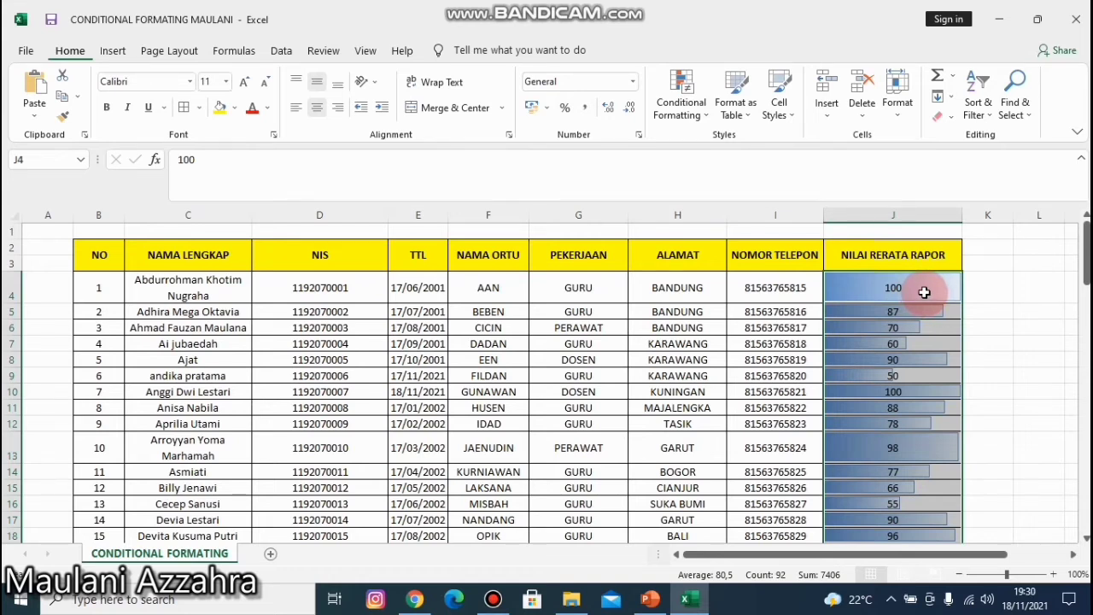
{"action": "left_click", "coordinate": [924, 290]}
{"action": "left_click", "coordinate": [927, 314]}
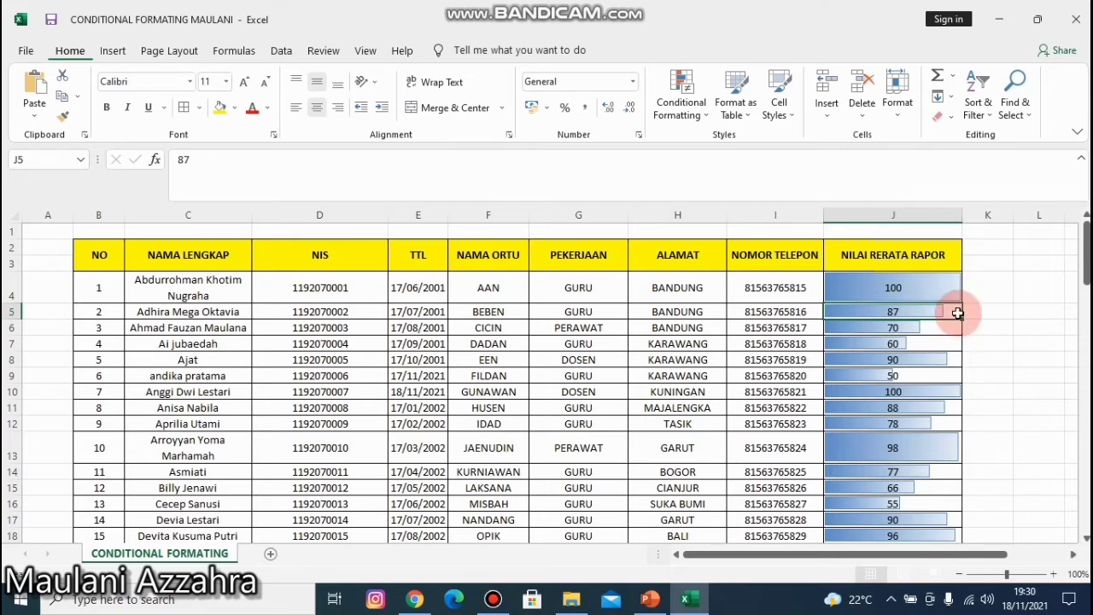
{"action": "left_click", "coordinate": [903, 378]}
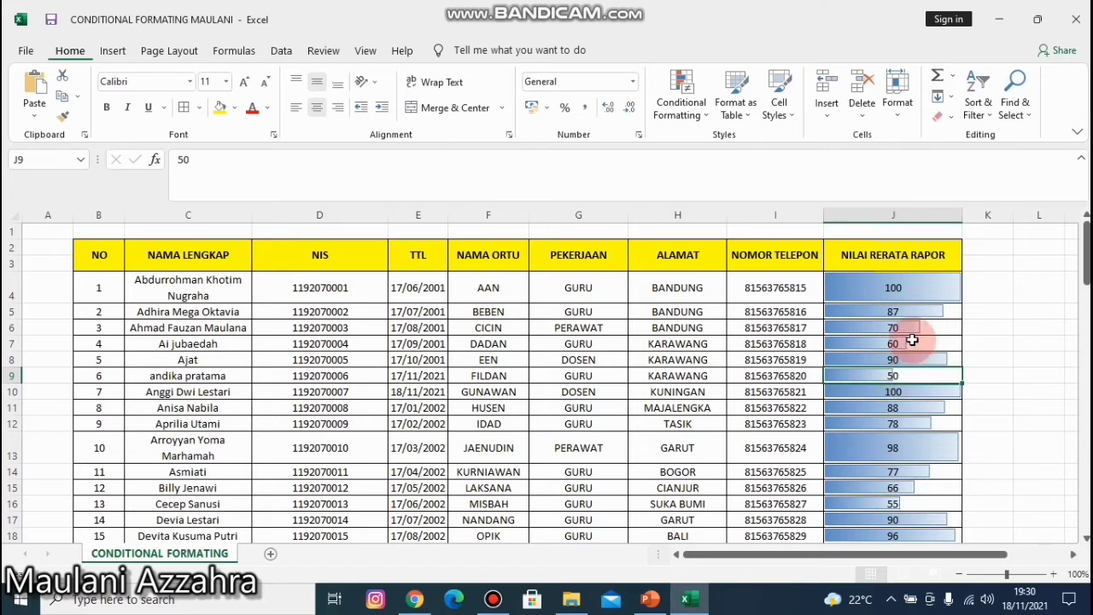
Preview solid-fill data bars on J4:J95, then apply the green-yellow-red color scale and inspect the shading of J9 and J5
{"action": "left_click", "coordinate": [909, 290]}
{"action": "key", "text": "ctrl+shift+Down"}
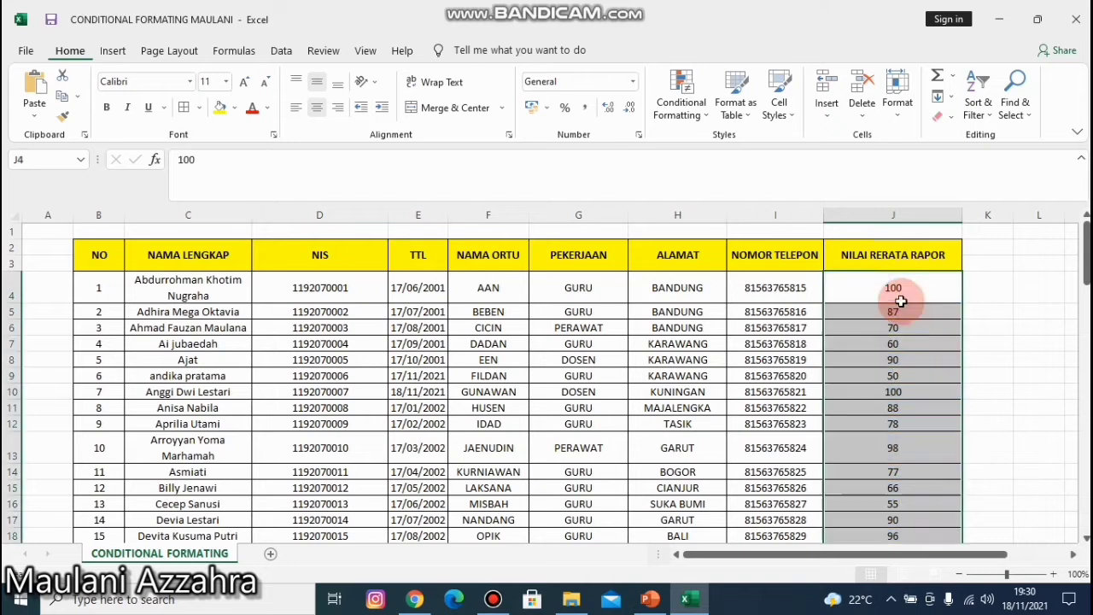
{"action": "left_click", "coordinate": [680, 98]}
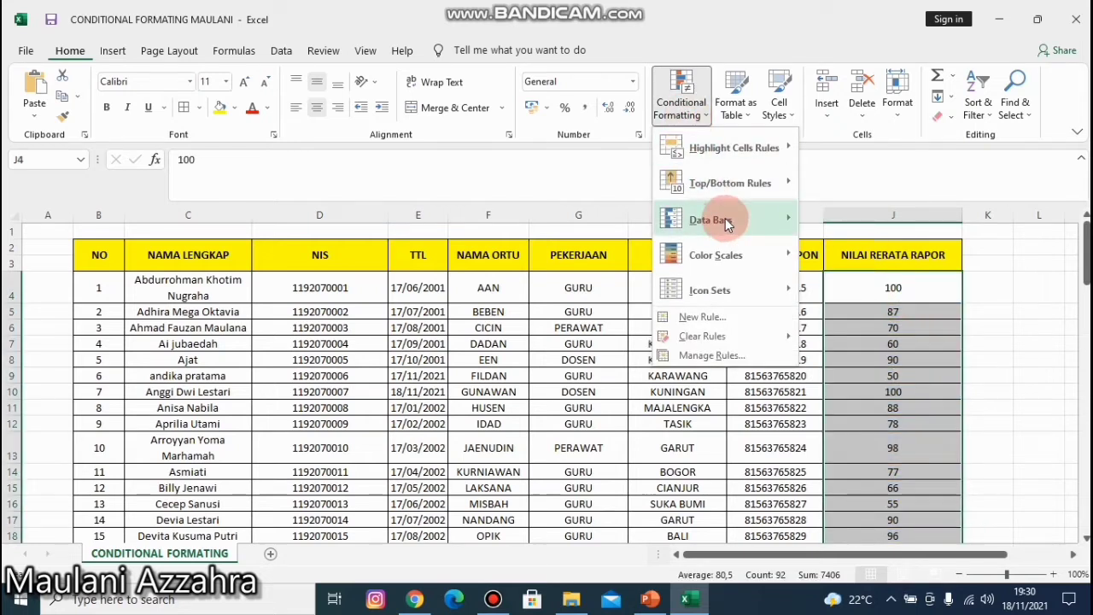
{"action": "mouse_move", "coordinate": [710, 220]}
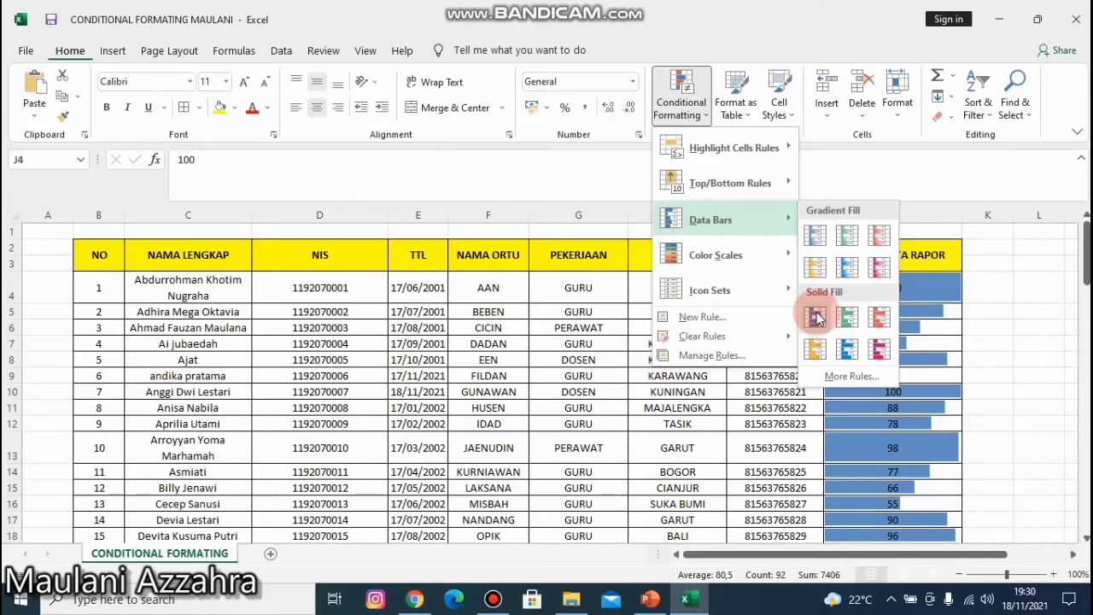
{"action": "mouse_move", "coordinate": [739, 257]}
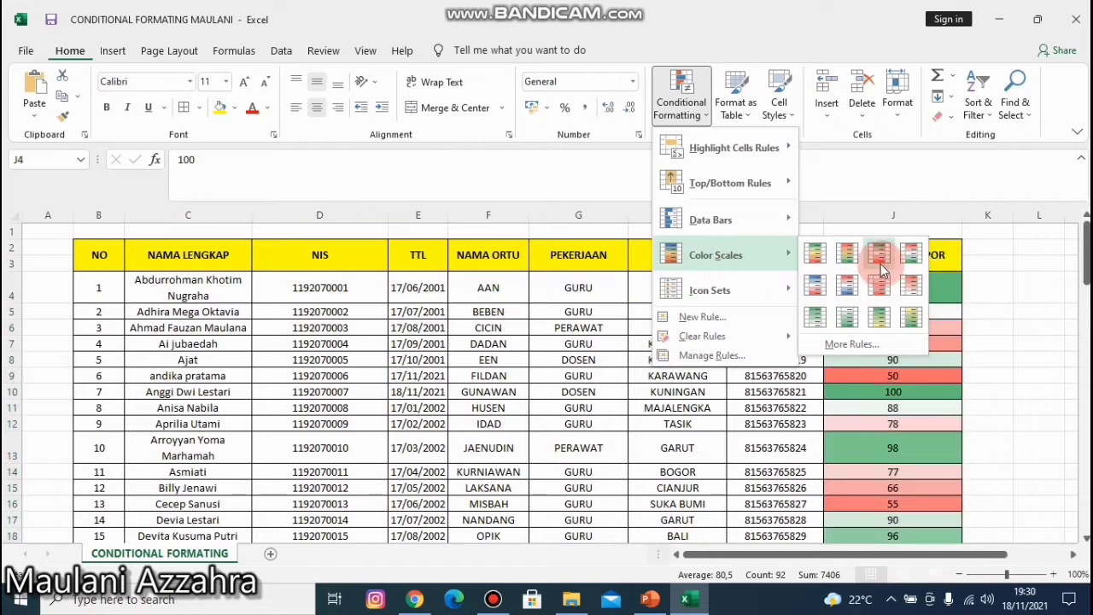
{"action": "left_click", "coordinate": [818, 256]}
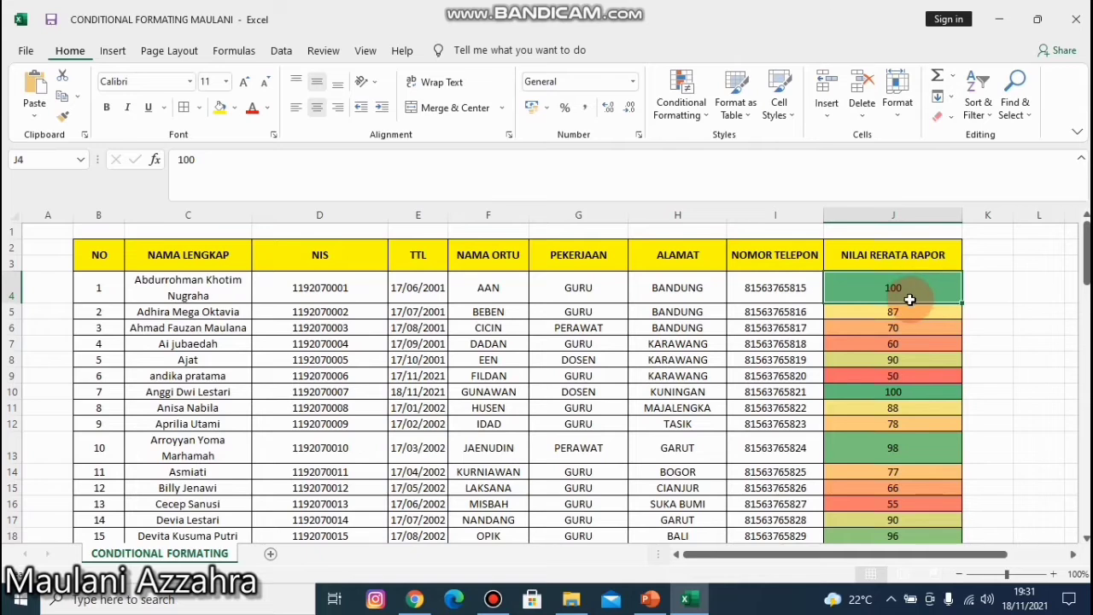
{"action": "left_click", "coordinate": [922, 380]}
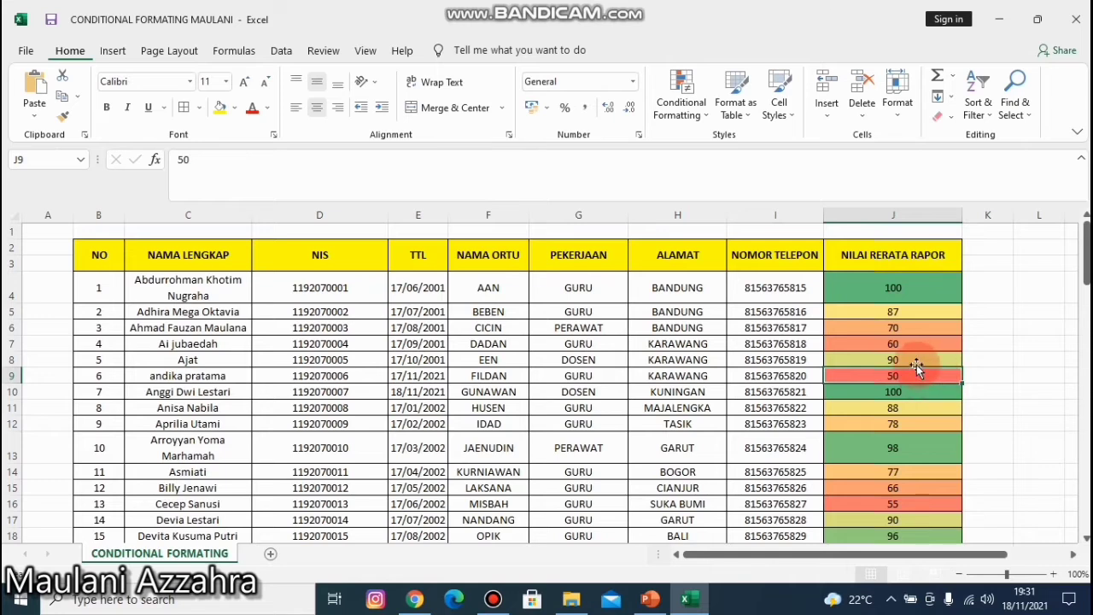
{"action": "left_click", "coordinate": [896, 314]}
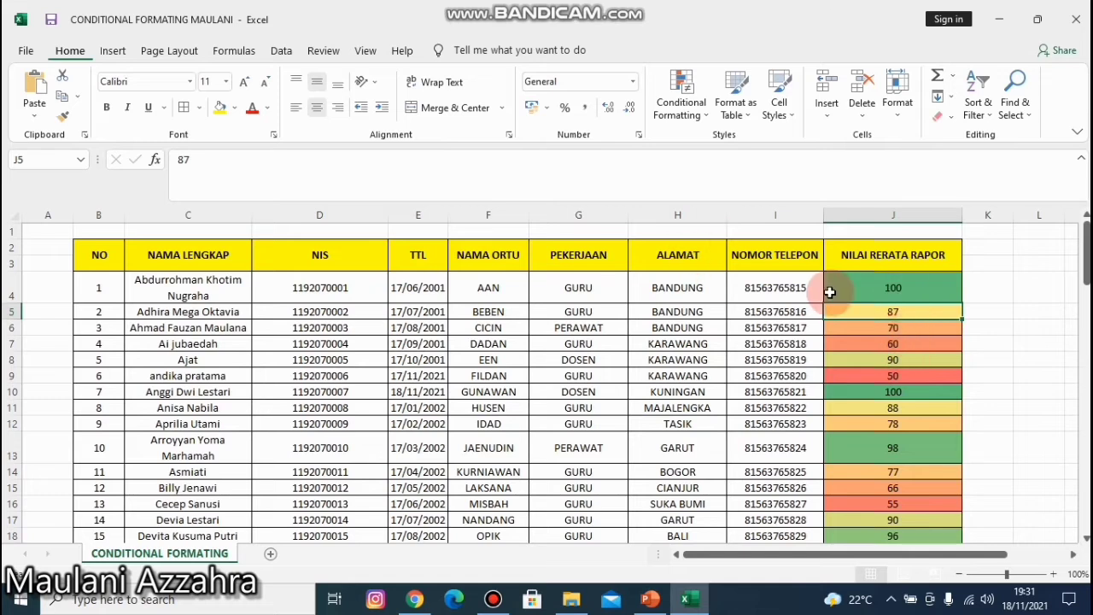
Apply the 3 Arrows (Colored) icon set to the NILAI RERATA RAPOR cells J4:J95 and look over the icons
{"action": "left_click", "coordinate": [864, 298]}
{"action": "key", "text": "ctrl+shift+Down"}
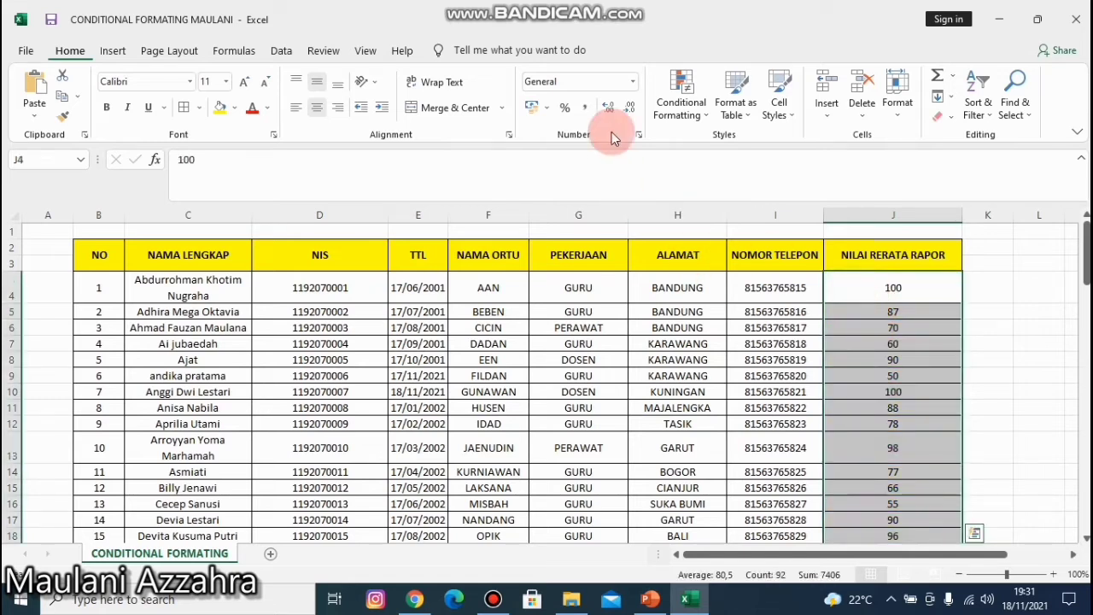
{"action": "left_click", "coordinate": [683, 103]}
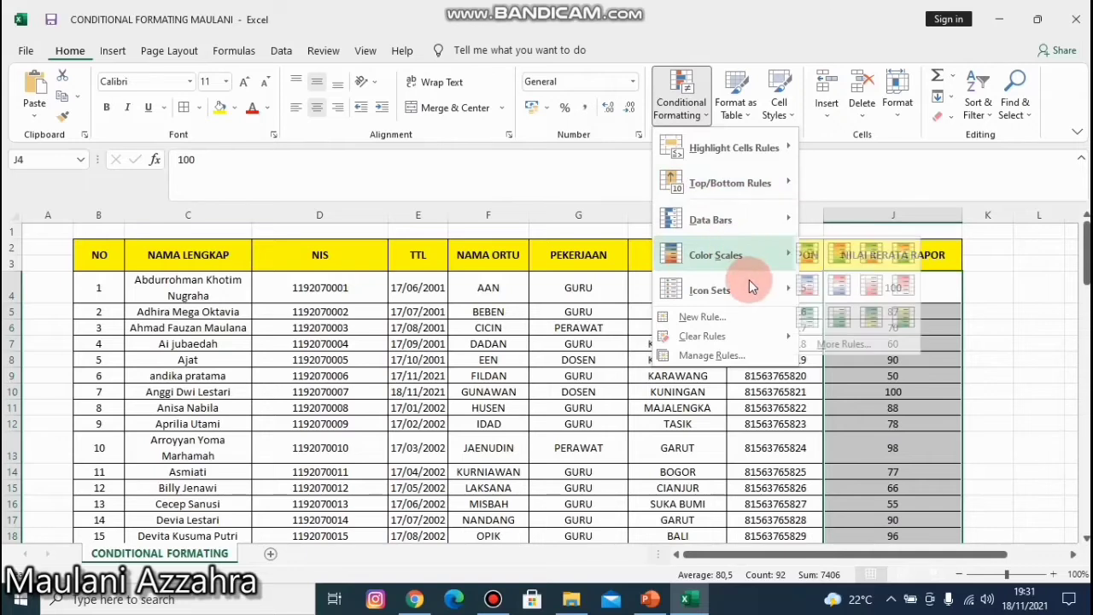
{"action": "mouse_move", "coordinate": [750, 289]}
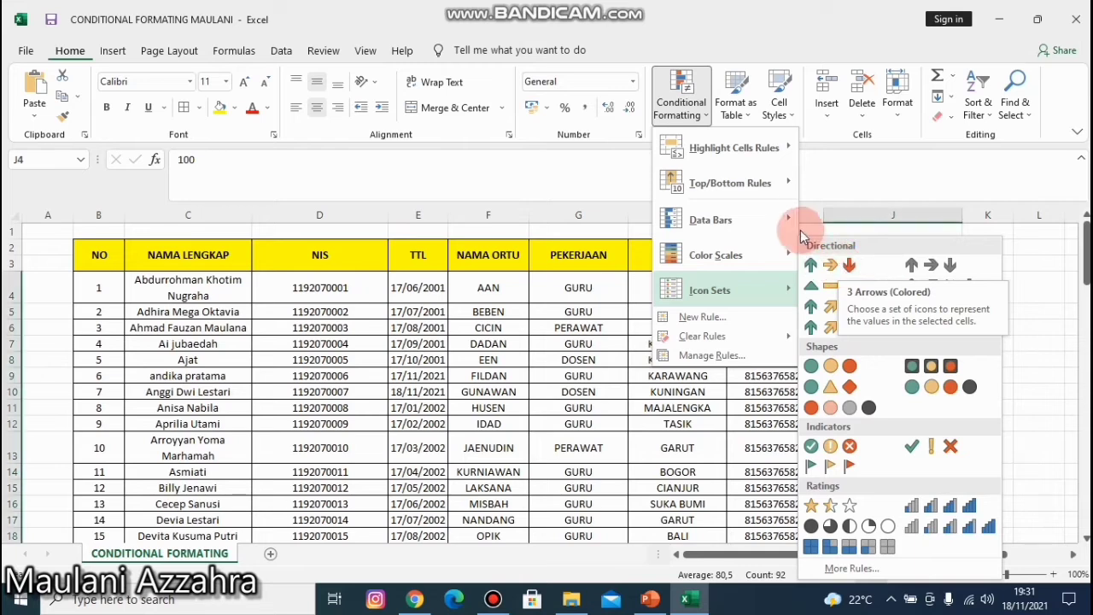
{"action": "left_click", "coordinate": [838, 264]}
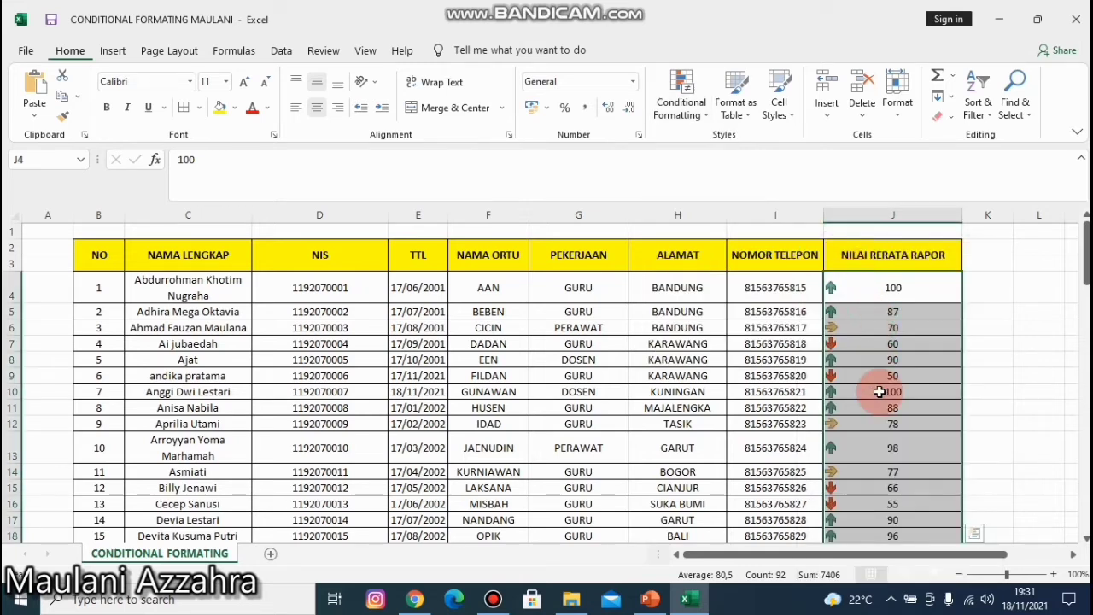
{"action": "scroll", "coordinate": [885, 394], "scroll_direction": "down", "scroll_amount": 1}
{"action": "scroll", "coordinate": [869, 302], "scroll_direction": "up", "scroll_amount": 1}
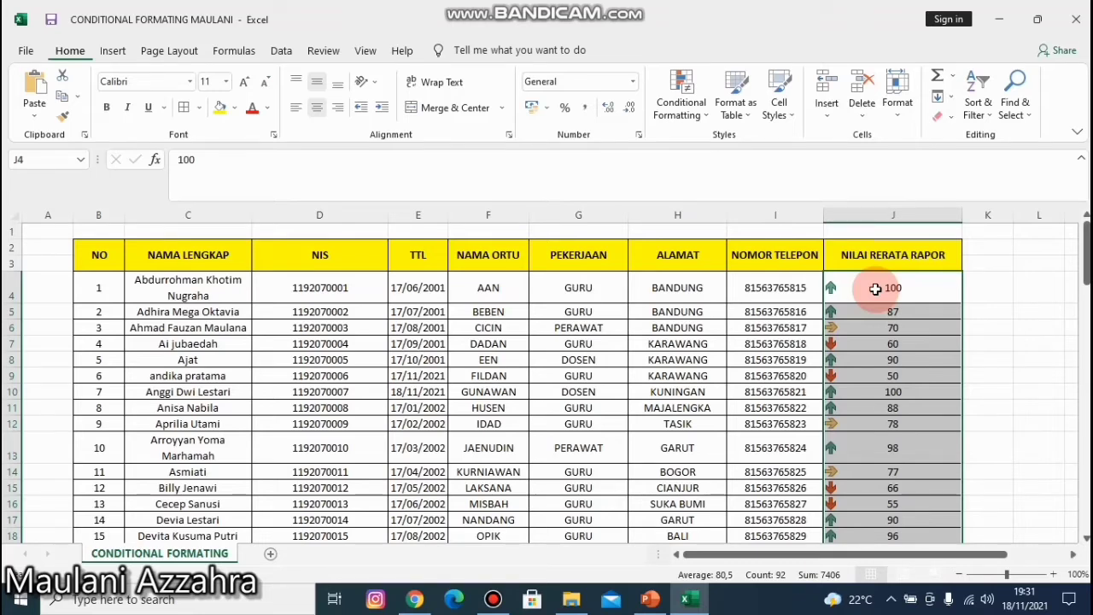
Open the Icon Set rule of J4:J95 for editing and clear the threshold values of the green and yellow arrows
{"action": "left_click", "coordinate": [683, 109]}
{"action": "left_click", "coordinate": [724, 351]}
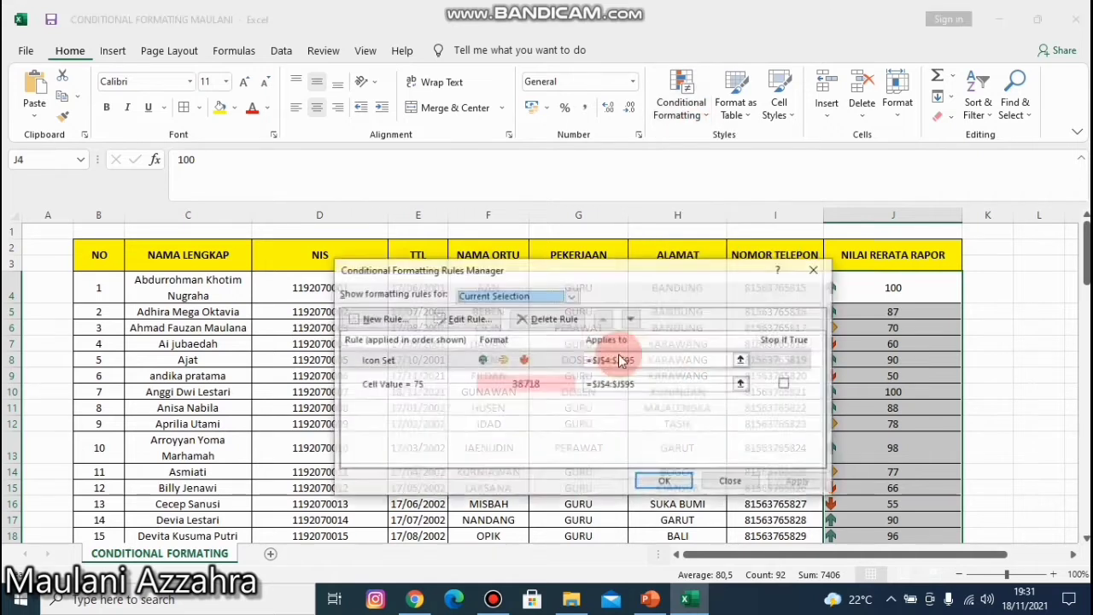
{"action": "double_click", "coordinate": [527, 360]}
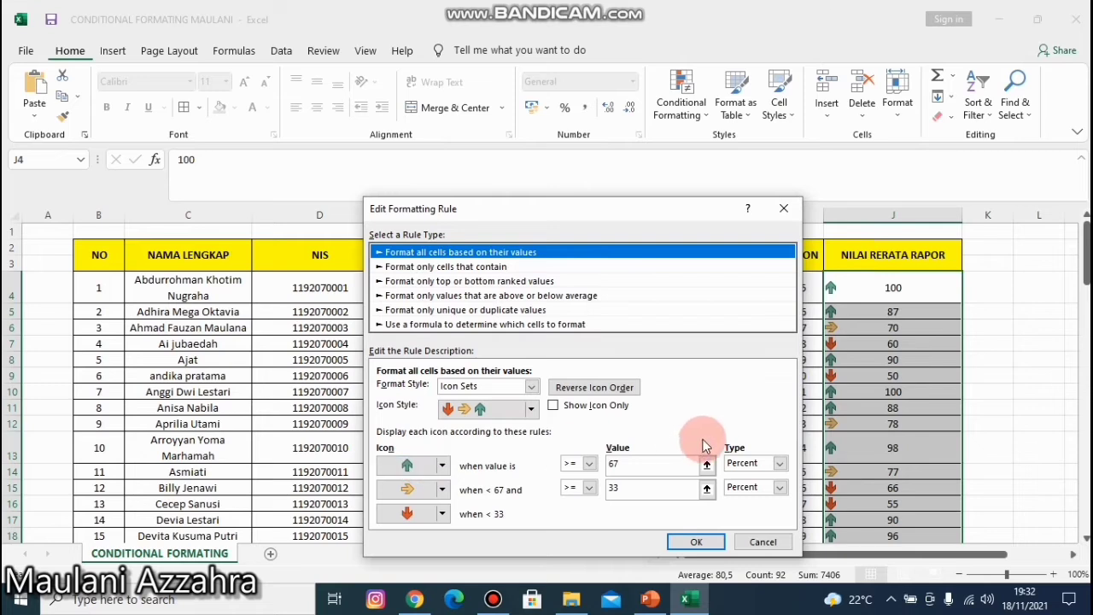
{"action": "left_click", "coordinate": [634, 467]}
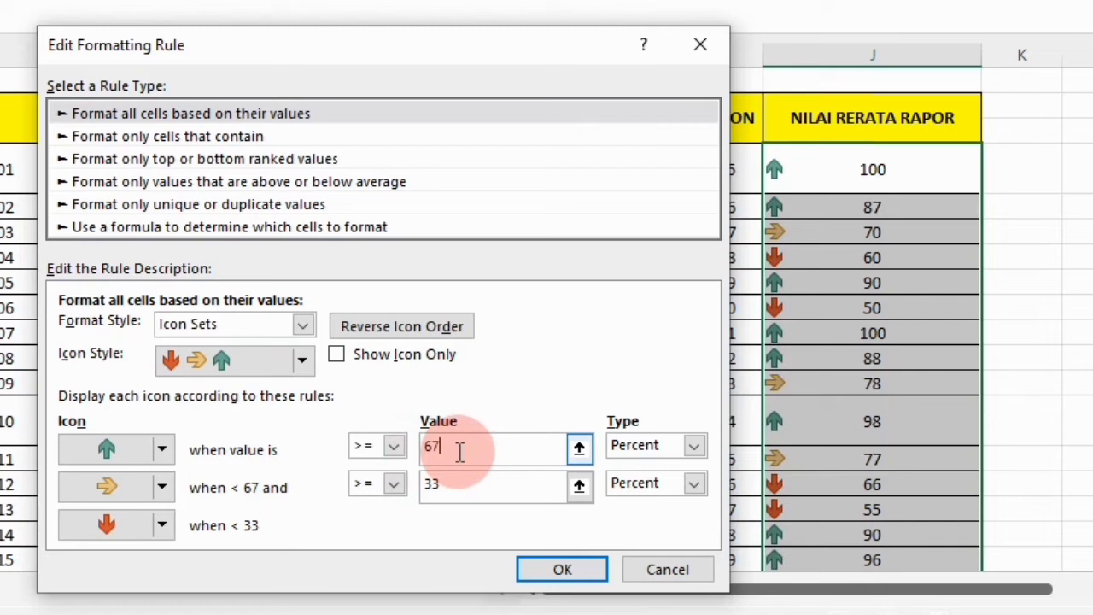
{"action": "key", "text": "BackSpace"}
{"action": "key", "text": "BackSpace"}
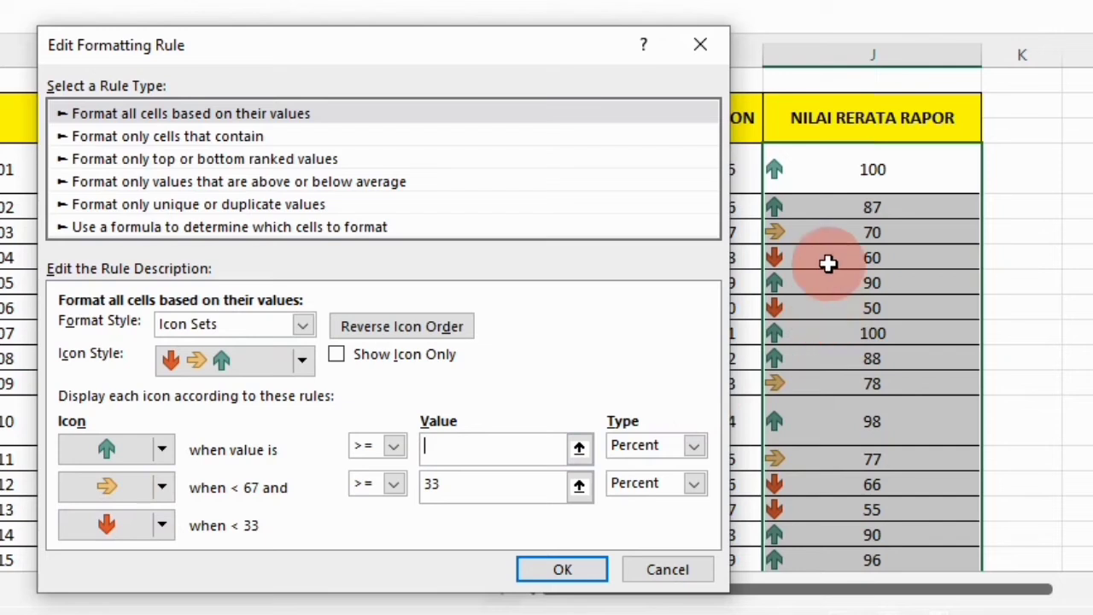
{"action": "left_click", "coordinate": [465, 485]}
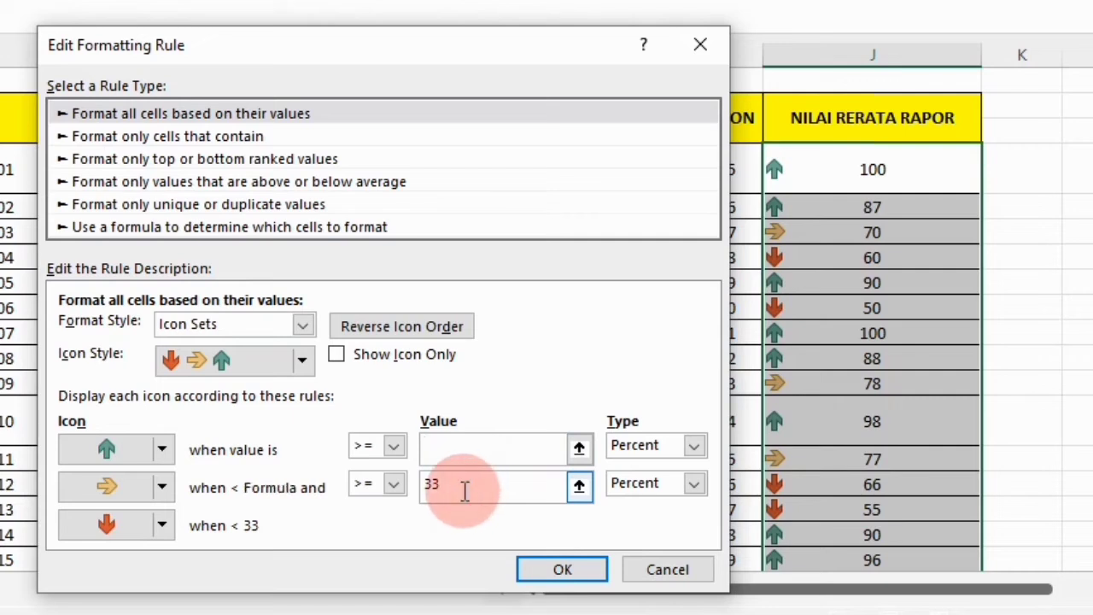
{"action": "key", "text": "BackSpace"}
{"action": "key", "text": "BackSpace"}
{"action": "left_click", "coordinate": [500, 444]}
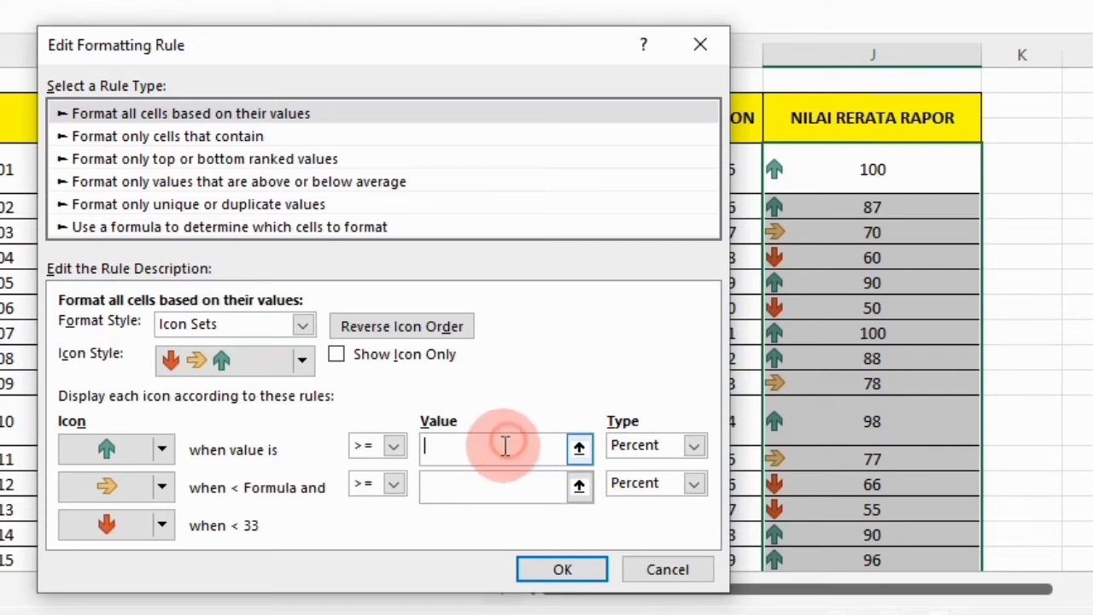
Change the threshold type of both the green and yellow arrows from Percent to Number
{"action": "left_click", "coordinate": [693, 444]}
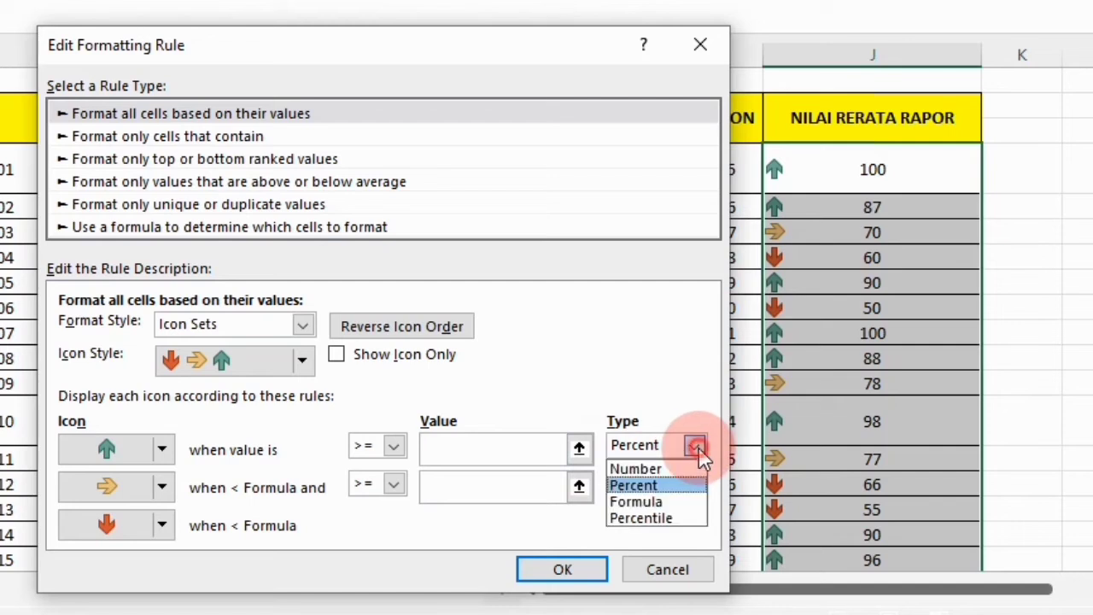
{"action": "left_click", "coordinate": [674, 470]}
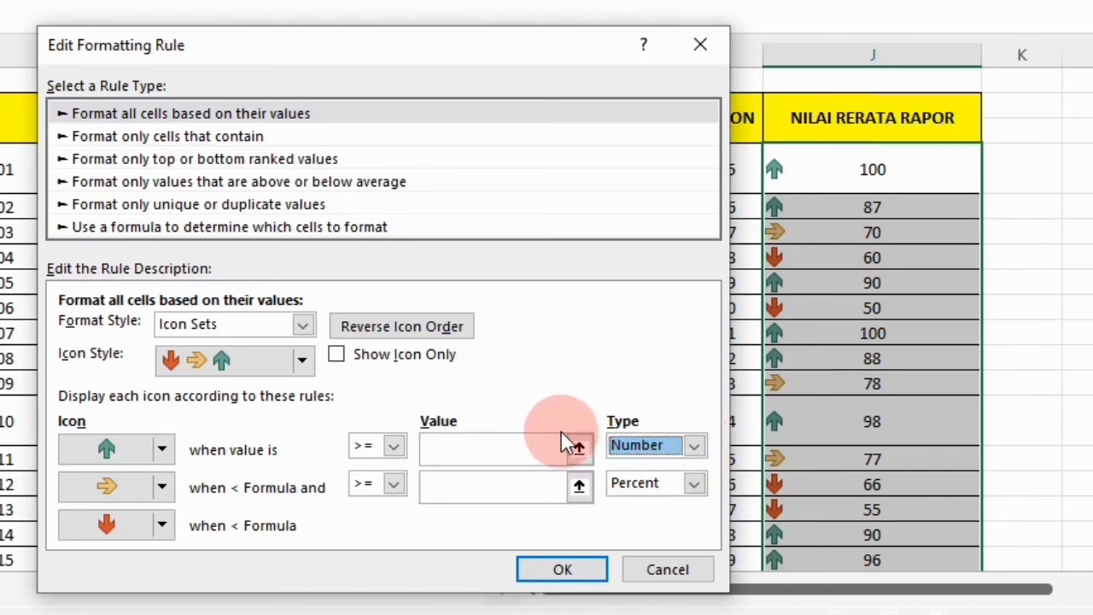
{"action": "left_click", "coordinate": [693, 484]}
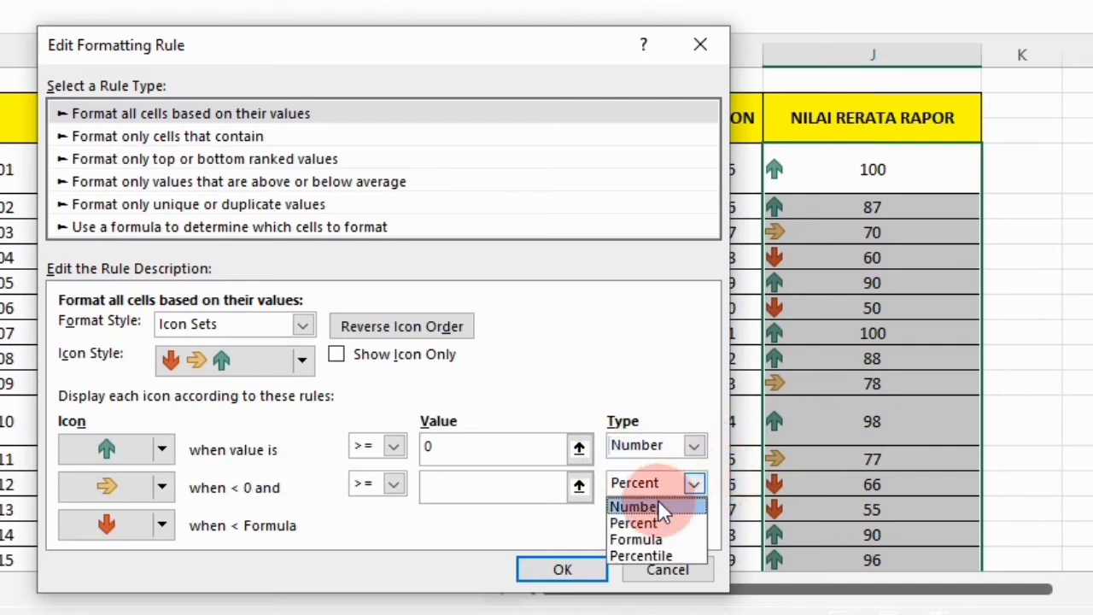
{"action": "left_click", "coordinate": [657, 504]}
Enter 70 as the green arrow's minimum value, then correct it to 80
{"action": "left_click", "coordinate": [485, 449]}
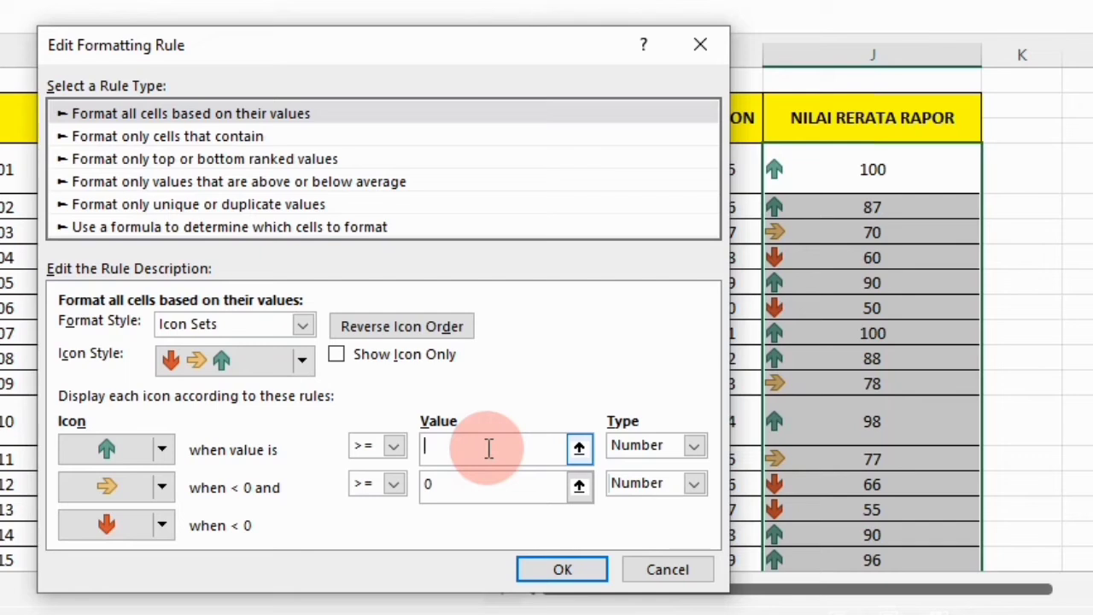
{"action": "type", "text": "70"}
{"action": "left_click", "coordinate": [450, 482]}
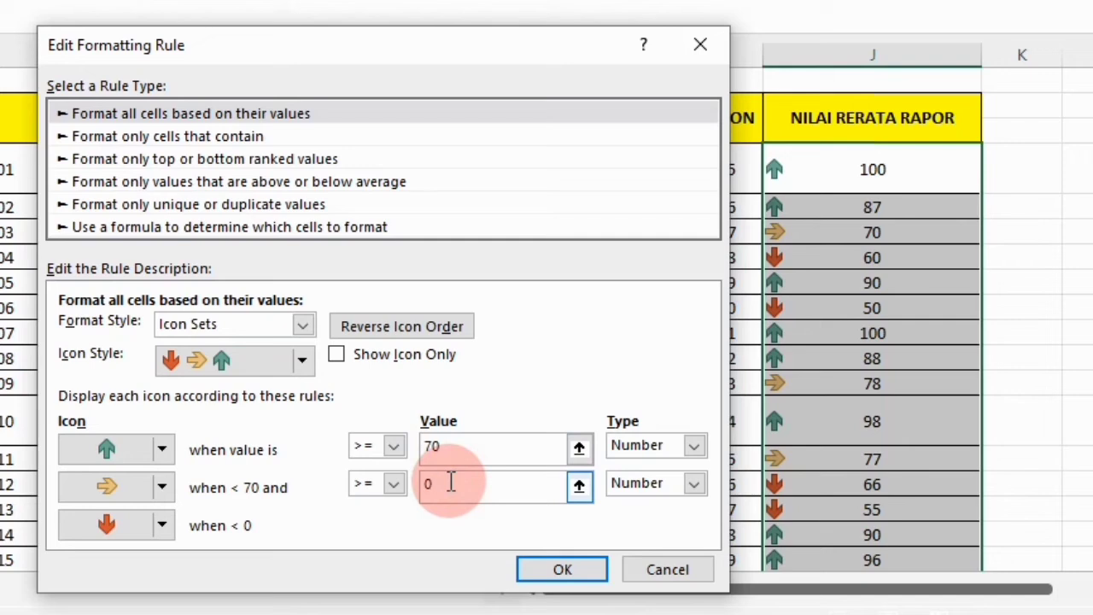
{"action": "left_click", "coordinate": [432, 447]}
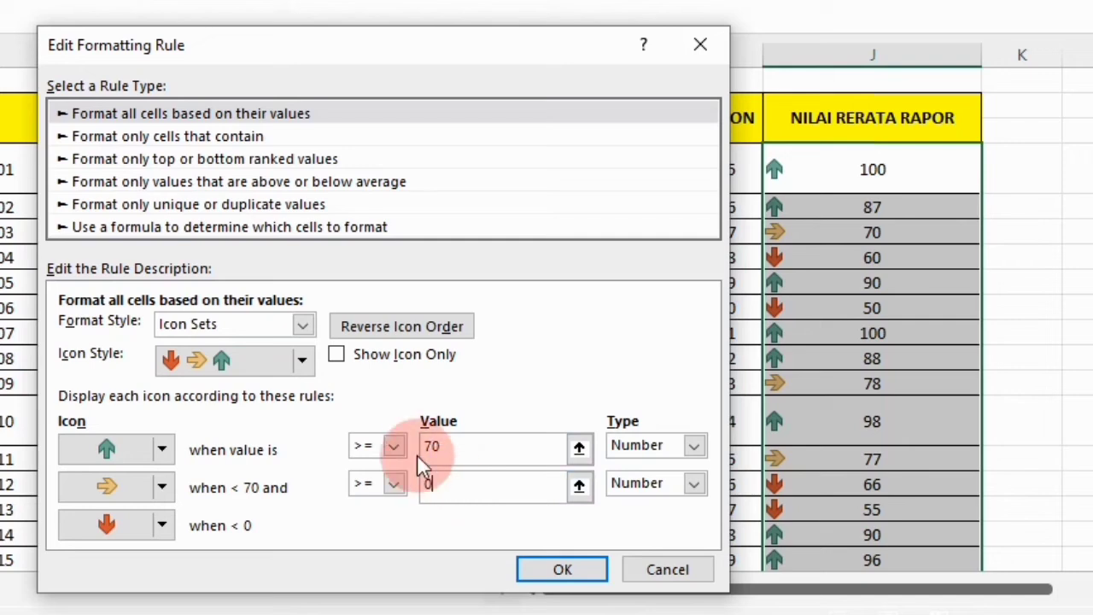
{"action": "left_click", "coordinate": [435, 445]}
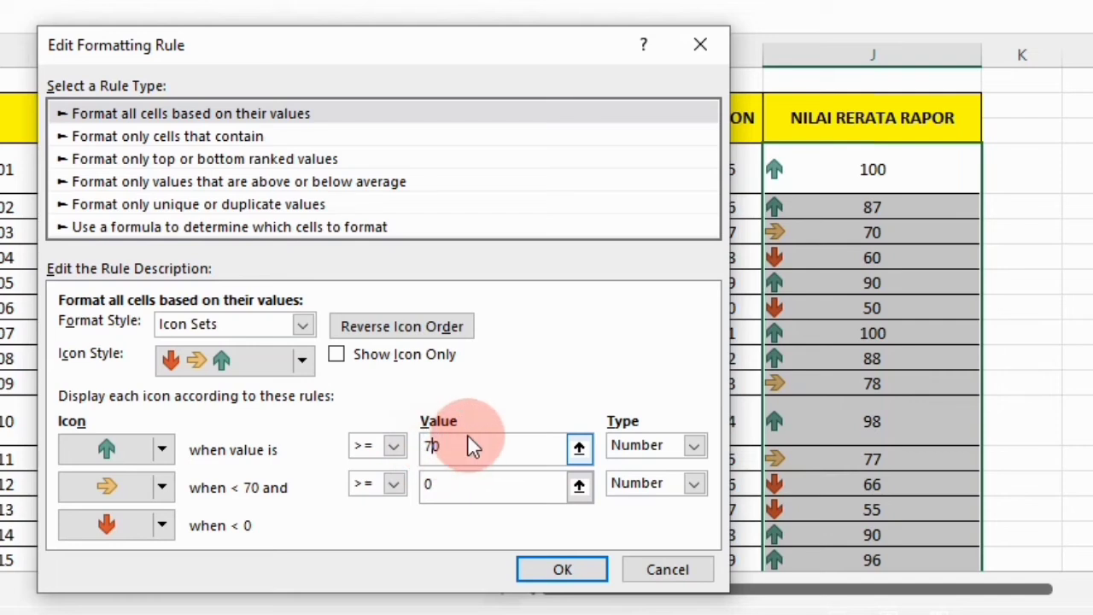
{"action": "key", "text": "BackSpace"}
{"action": "type", "text": "8"}
Set the yellow arrow's minimum value to 60 and apply the edited Icon Set rule to J4:J95
{"action": "left_click", "coordinate": [435, 488]}
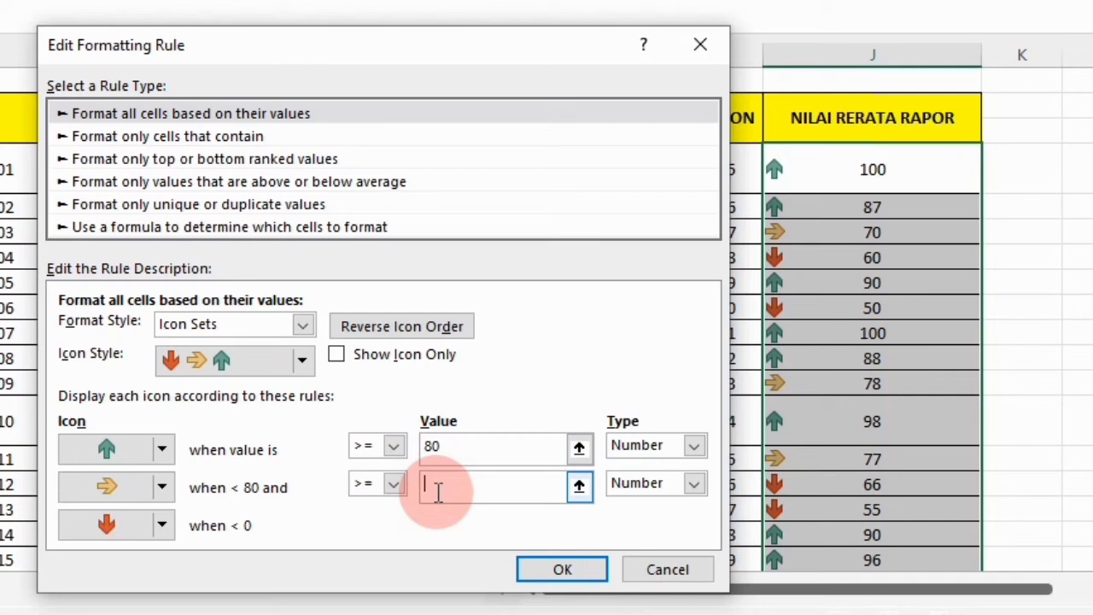
{"action": "type", "text": "5"}
{"action": "type", "text": "60"}
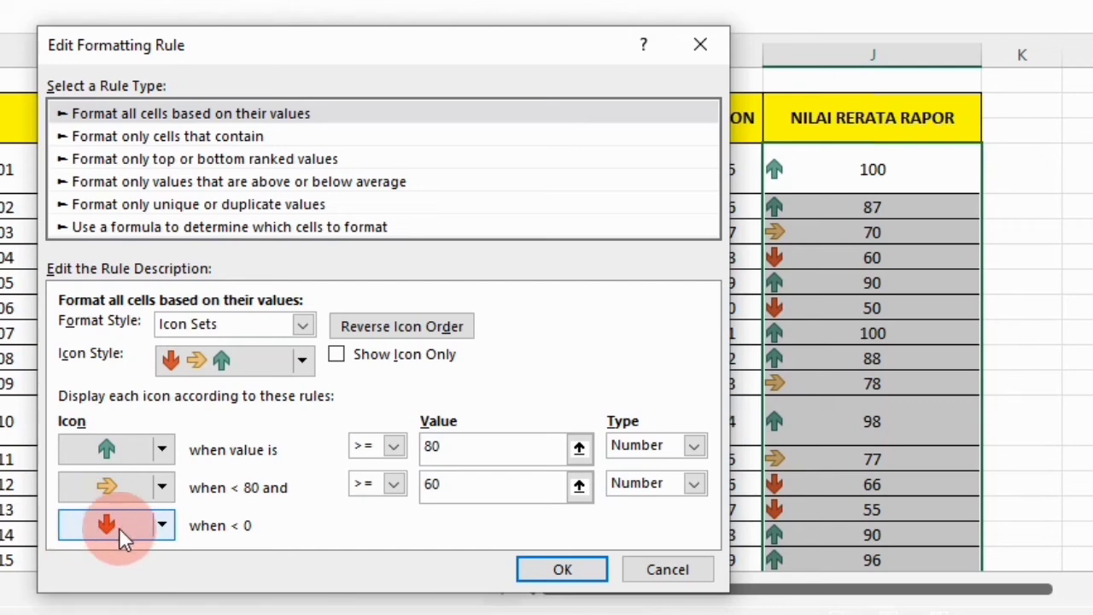
{"action": "left_click", "coordinate": [535, 486]}
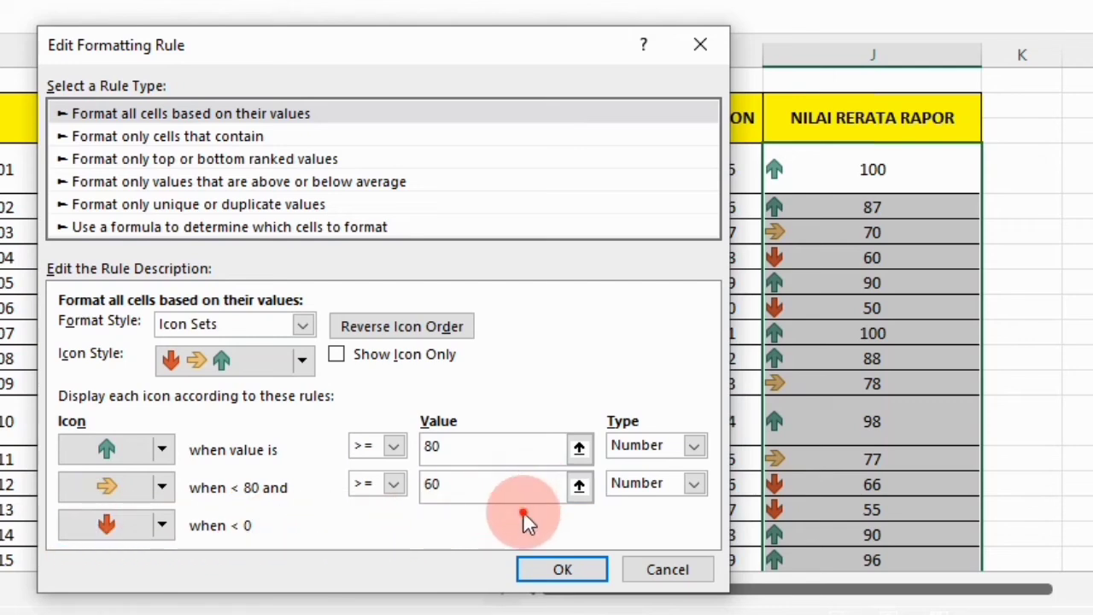
{"action": "left_click", "coordinate": [549, 568]}
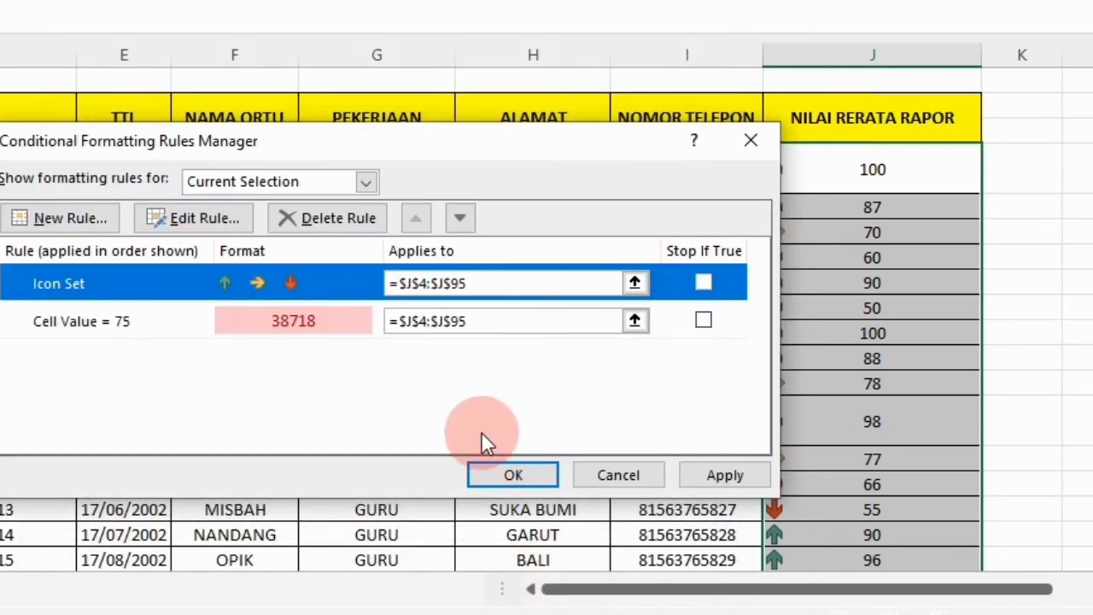
{"action": "left_click", "coordinate": [517, 474]}
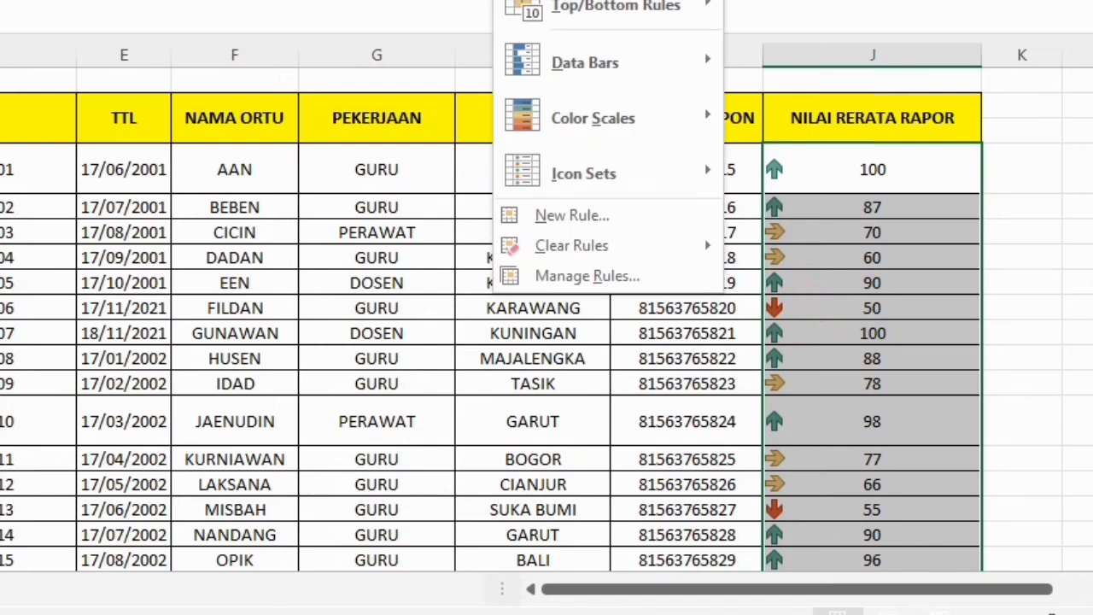
Reopen the Icon Set rule to compare its thresholds with the arrows in column J, then close it and deselect the range
{"action": "left_click", "coordinate": [629, 268]}
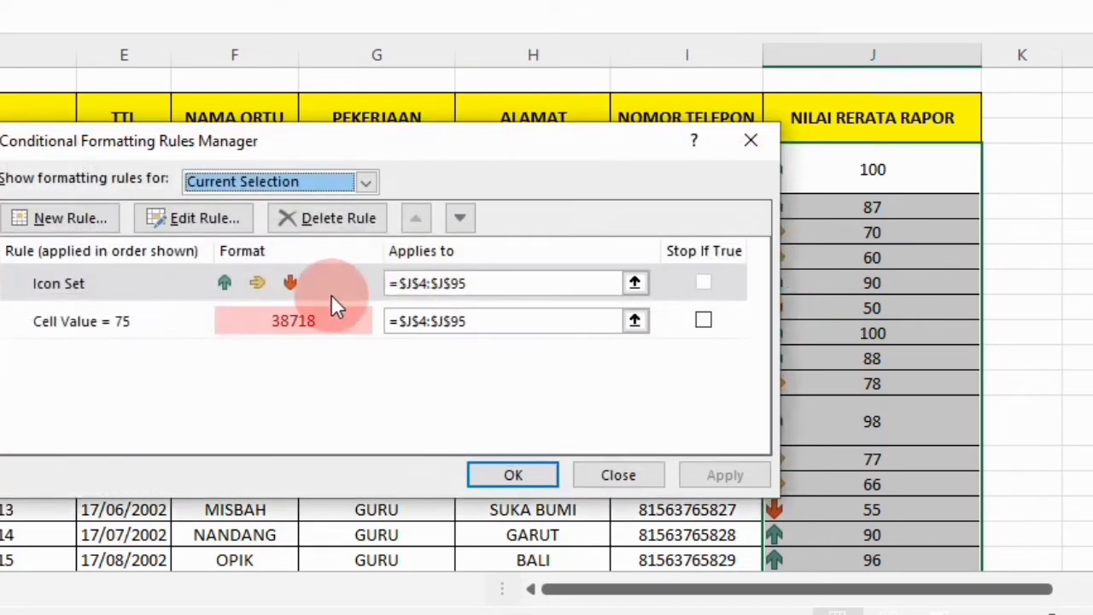
{"action": "left_click", "coordinate": [367, 280]}
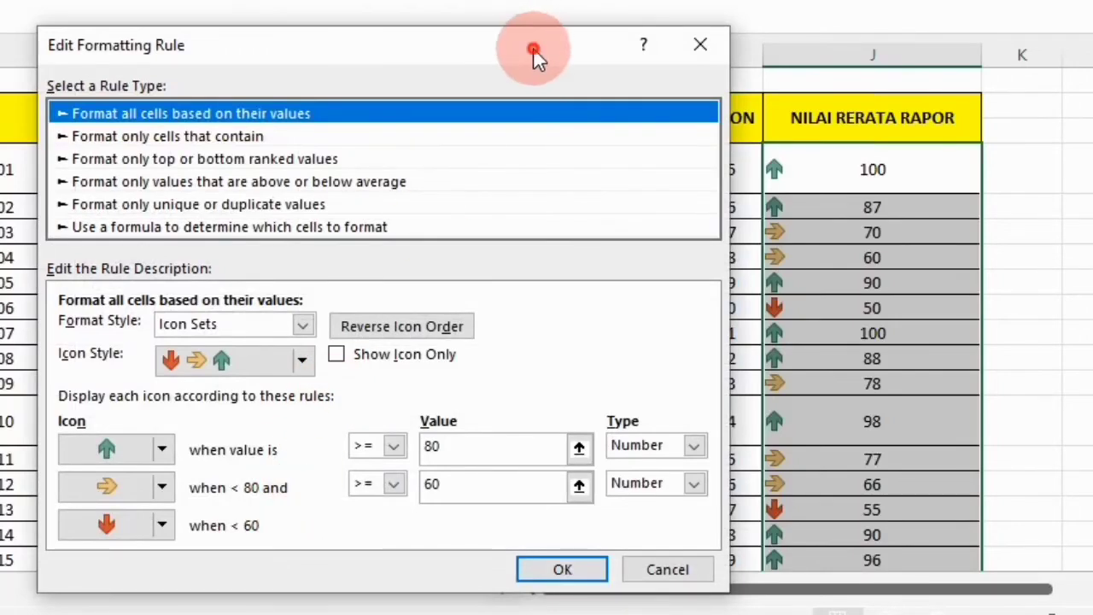
{"action": "left_click_drag", "start_coordinate": [533, 47], "coordinate": [448, 1]}
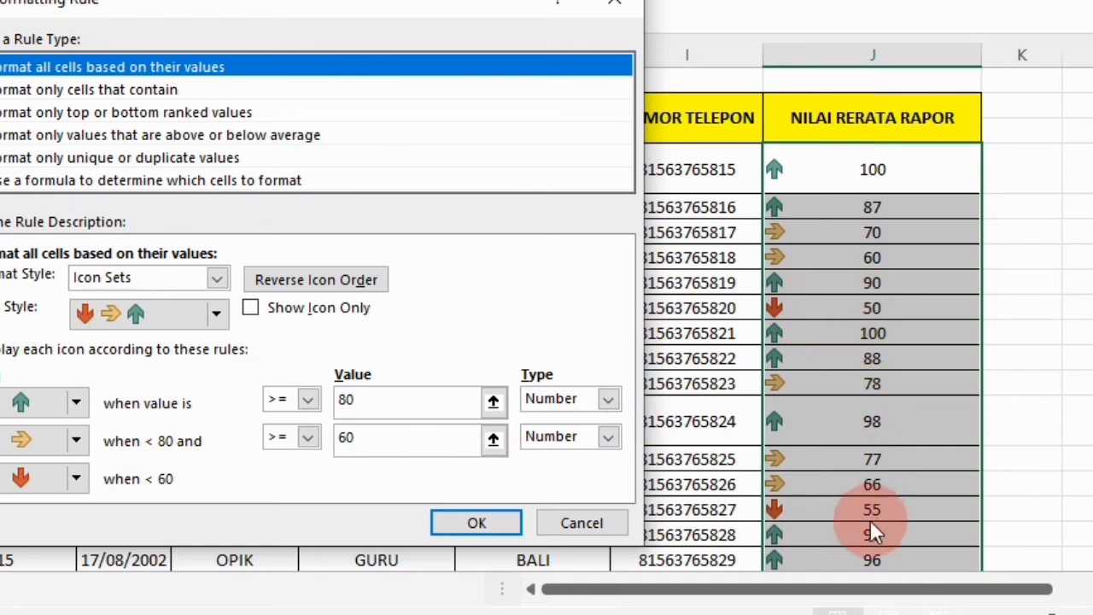
{"action": "left_click", "coordinate": [475, 524]}
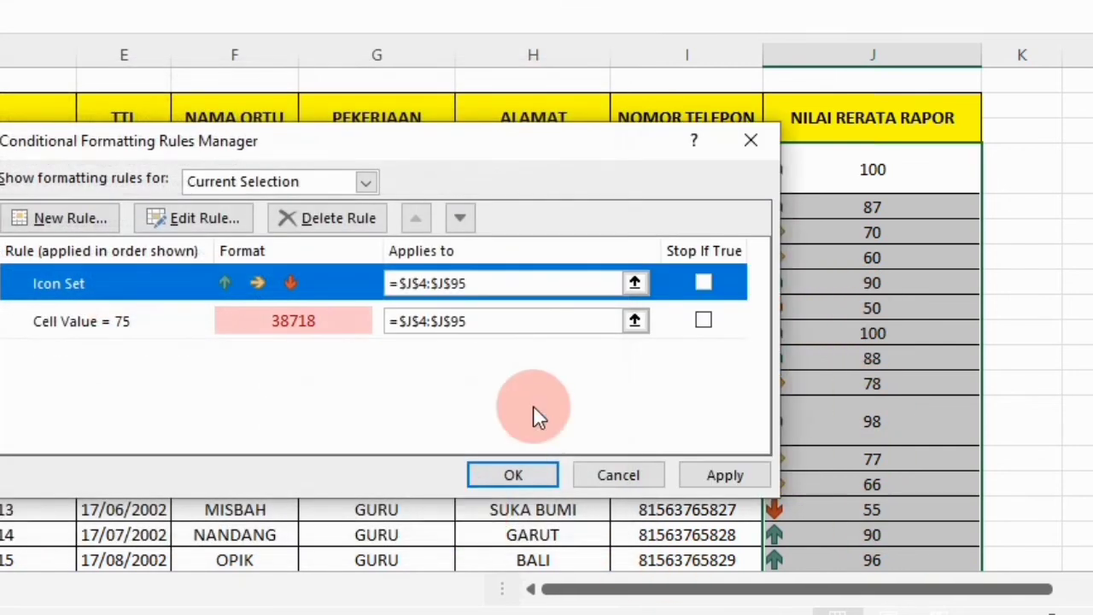
{"action": "left_click", "coordinate": [512, 470]}
{"action": "left_click", "coordinate": [743, 263]}
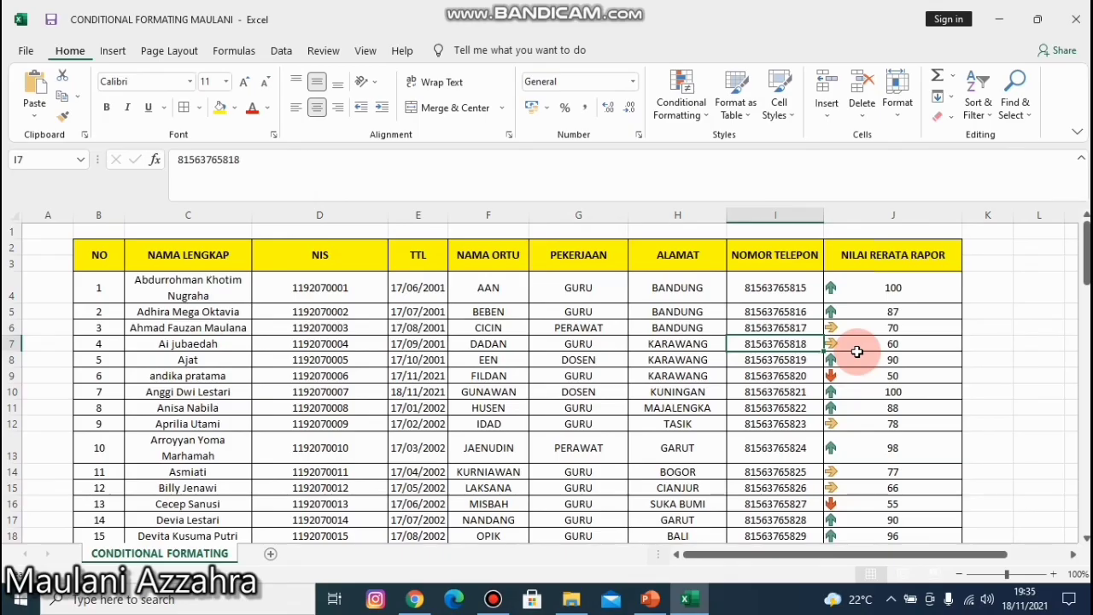
{"action": "left_click", "coordinate": [677, 107]}
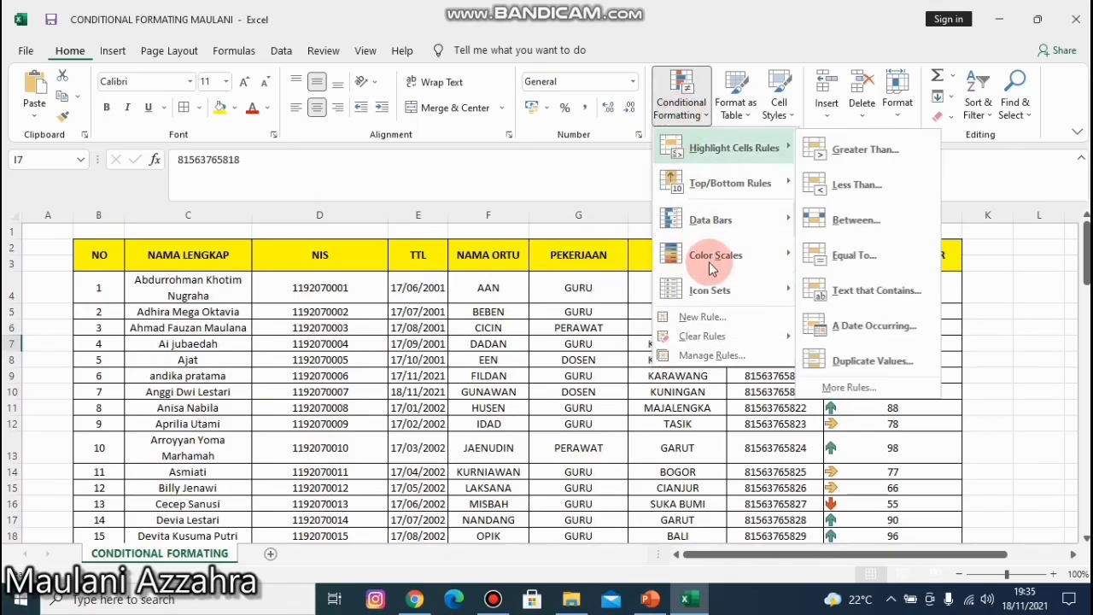
{"action": "left_click", "coordinate": [758, 337]}
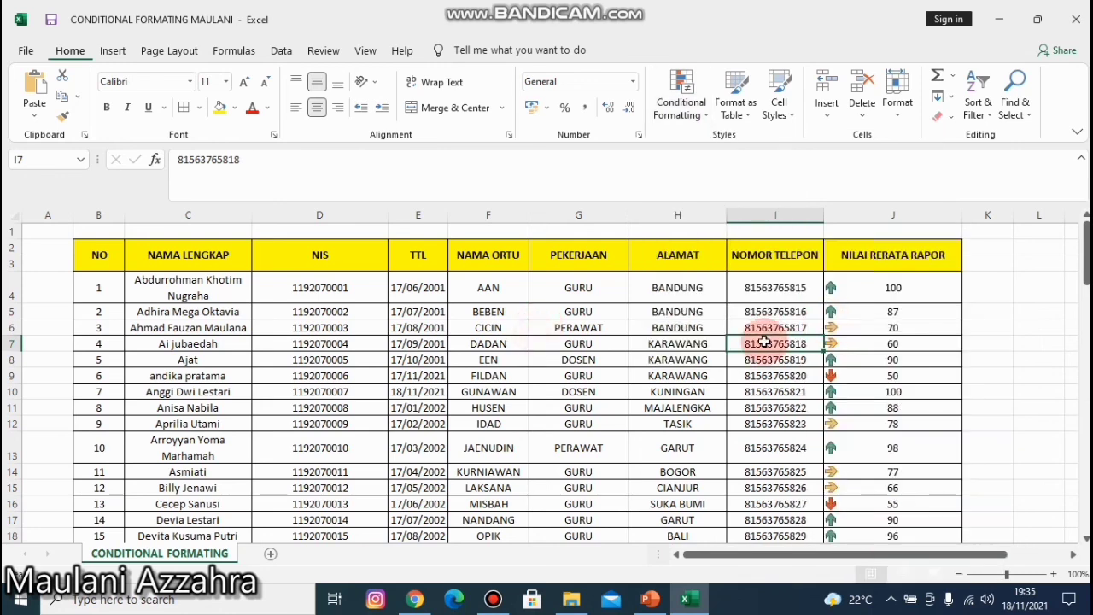